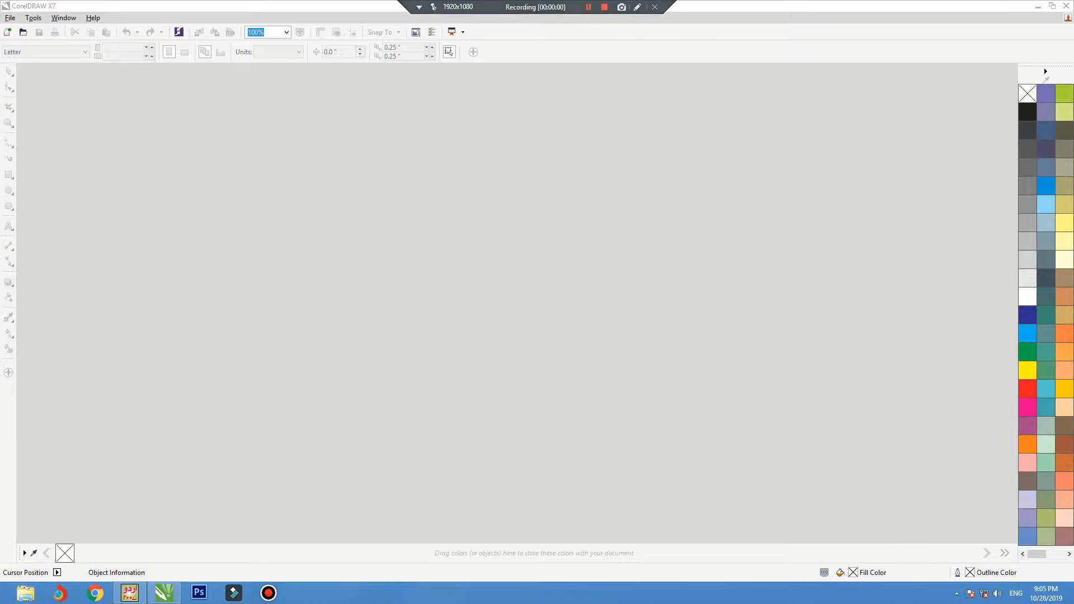
Create a new A4 document, Untitled-1, and set its page to landscape orientation.
{"action": "key", "text": "ctrl+n"}
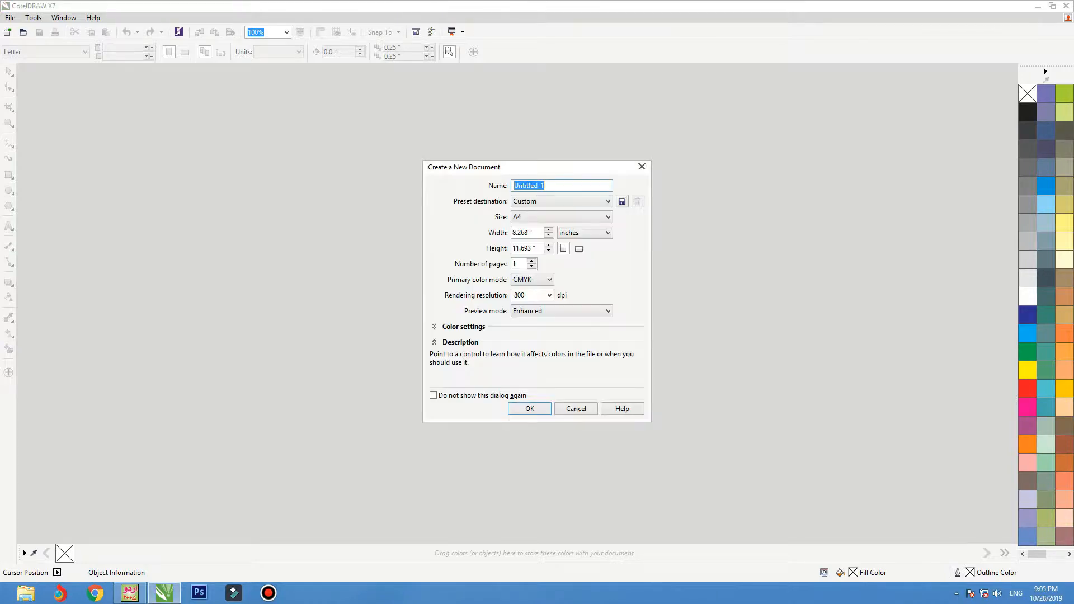
{"action": "key", "text": "Return"}
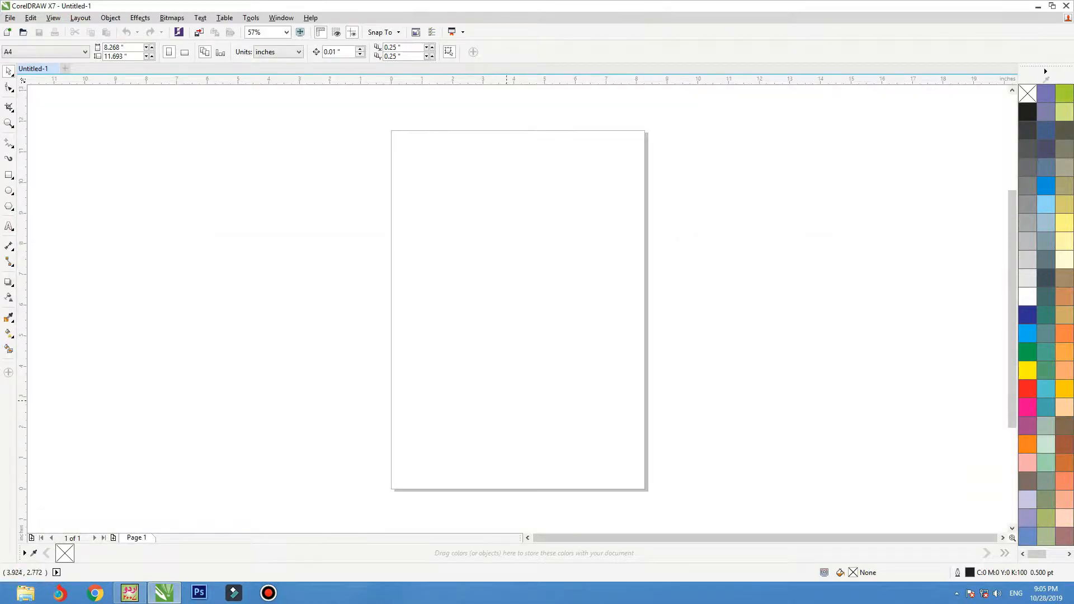
{"action": "left_click", "coordinate": [185, 52]}
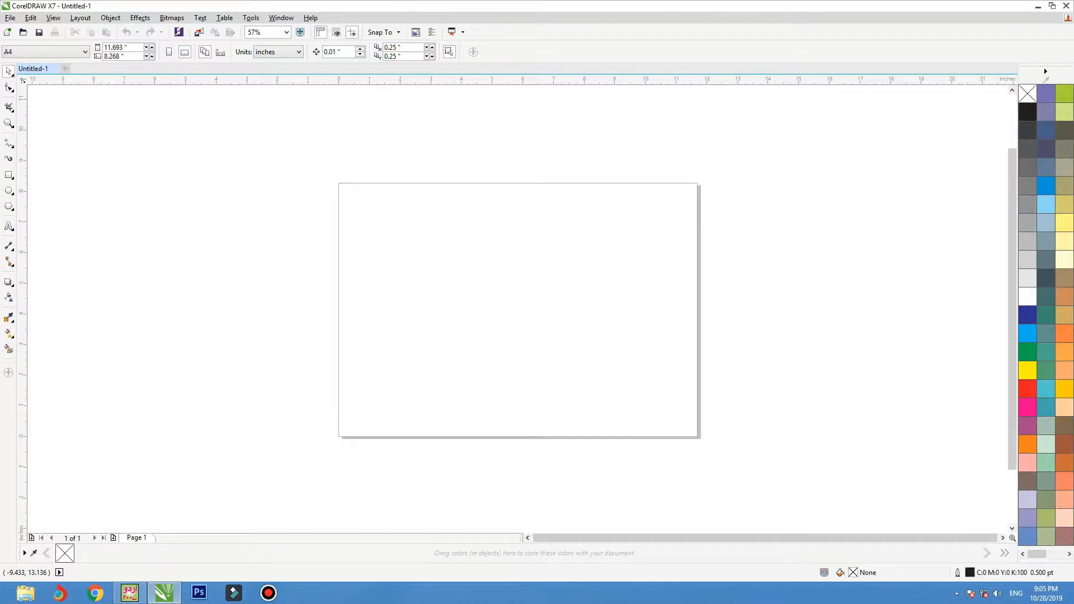
Zoom in, then draw a large rectangle and centre it on the page.
{"action": "left_click_drag", "start_coordinate": [341, 218], "coordinate": [727, 420]}
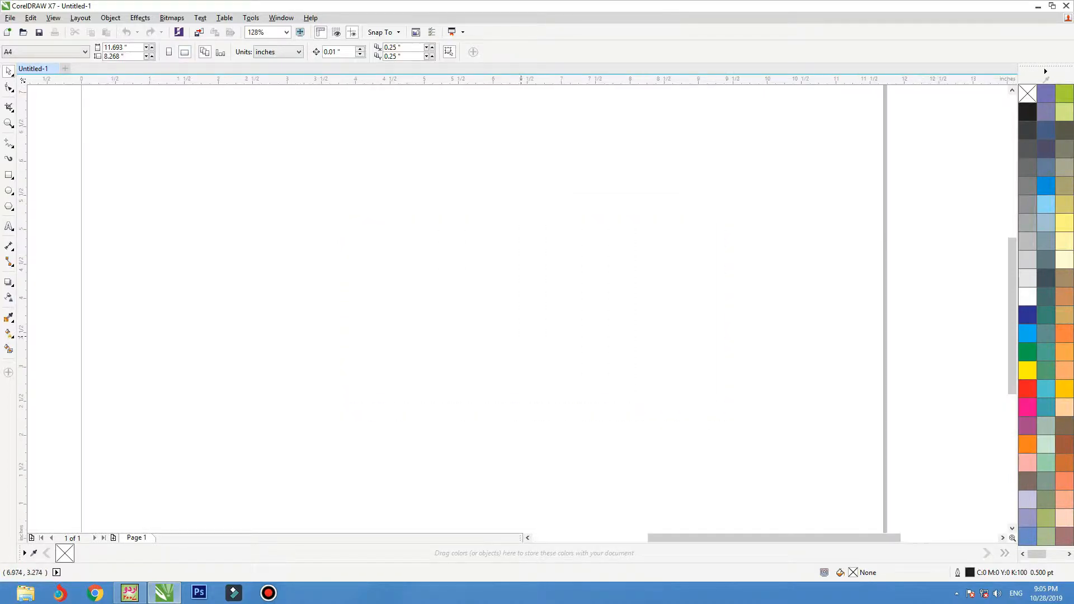
{"action": "key", "text": "F6"}
{"action": "left_click_drag", "start_coordinate": [141, 186], "coordinate": [605, 431]}
{"action": "key", "text": "space"}
{"action": "key", "text": "p"}
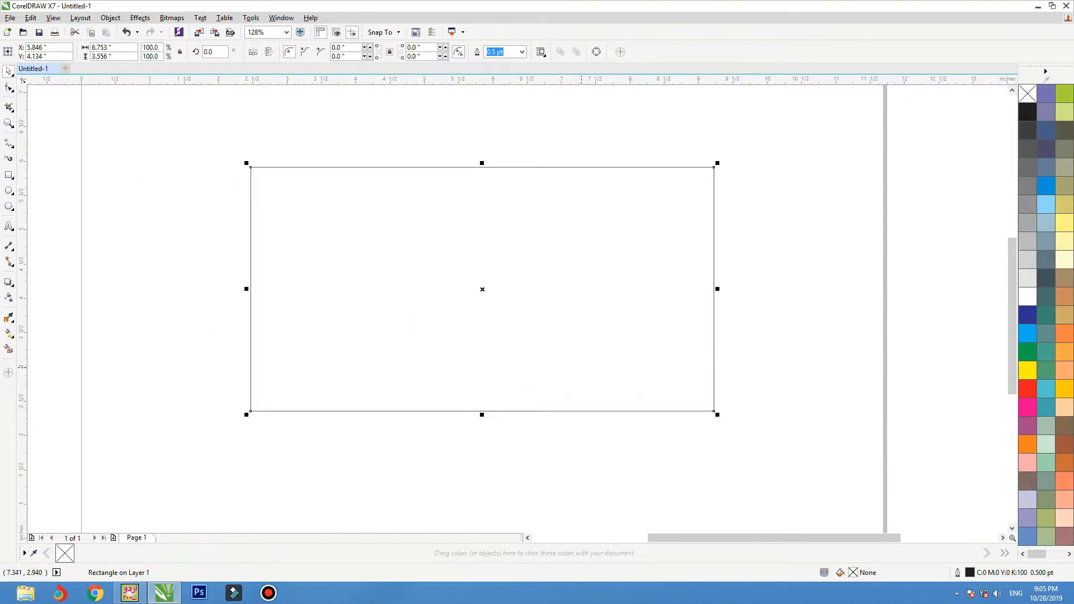
Resize the rectangle to 8 inches wide by 4 inches high.
{"action": "left_click_drag", "start_coordinate": [113, 47], "coordinate": [26, 34]}
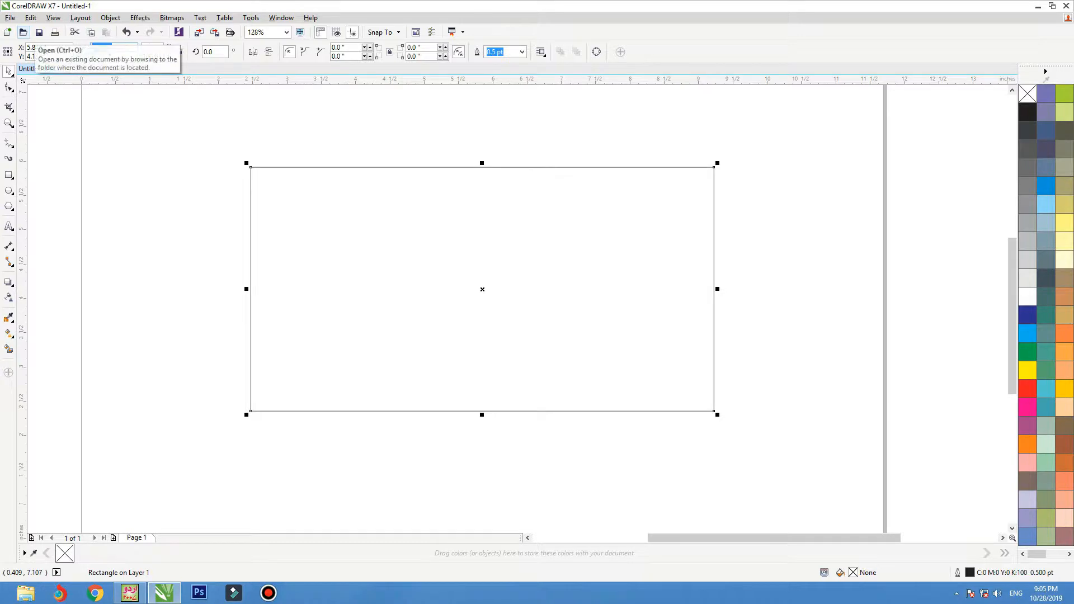
{"action": "type", "text": "7"}
{"action": "key", "text": "Tab"}
{"action": "type", "text": "4"}
{"action": "key", "text": "Return"}
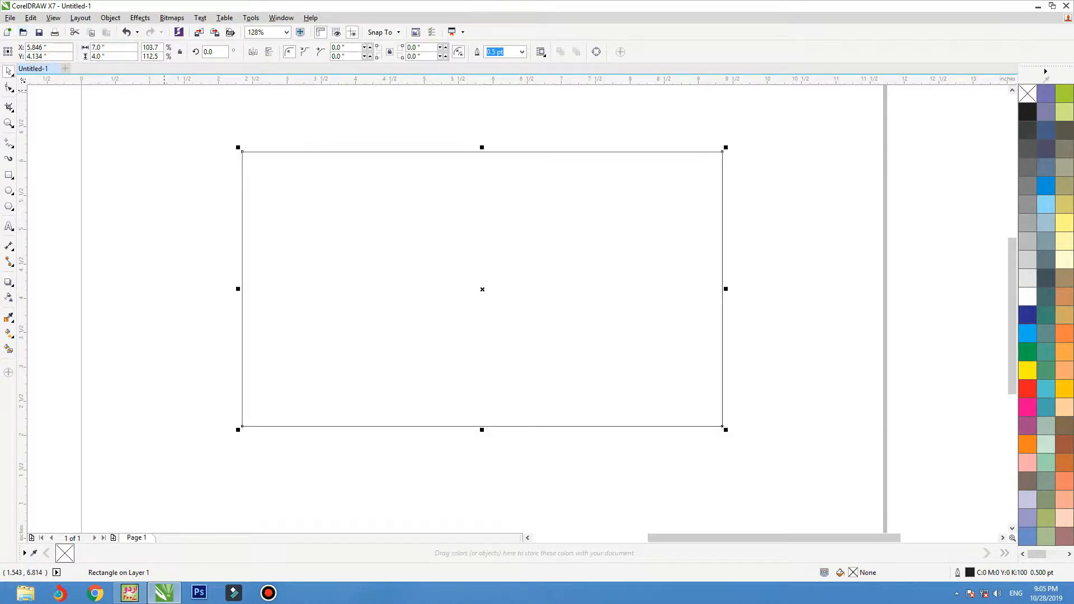
{"action": "type", "text": "8"}
{"action": "key", "text": "Return"}
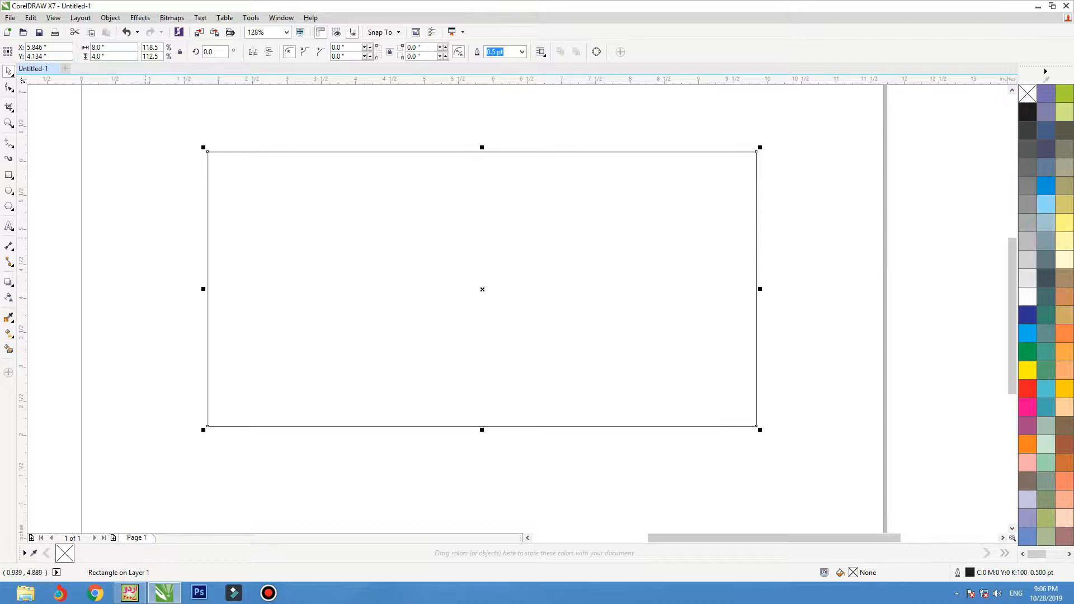
{"action": "left_click", "coordinate": [122, 241]}
{"action": "left_click_drag", "start_coordinate": [208, 237], "coordinate": [266, 293]}
{"action": "key", "text": "ctrl+z"}
{"action": "left_click", "coordinate": [126, 232]}
{"action": "left_click", "coordinate": [9, 175]}
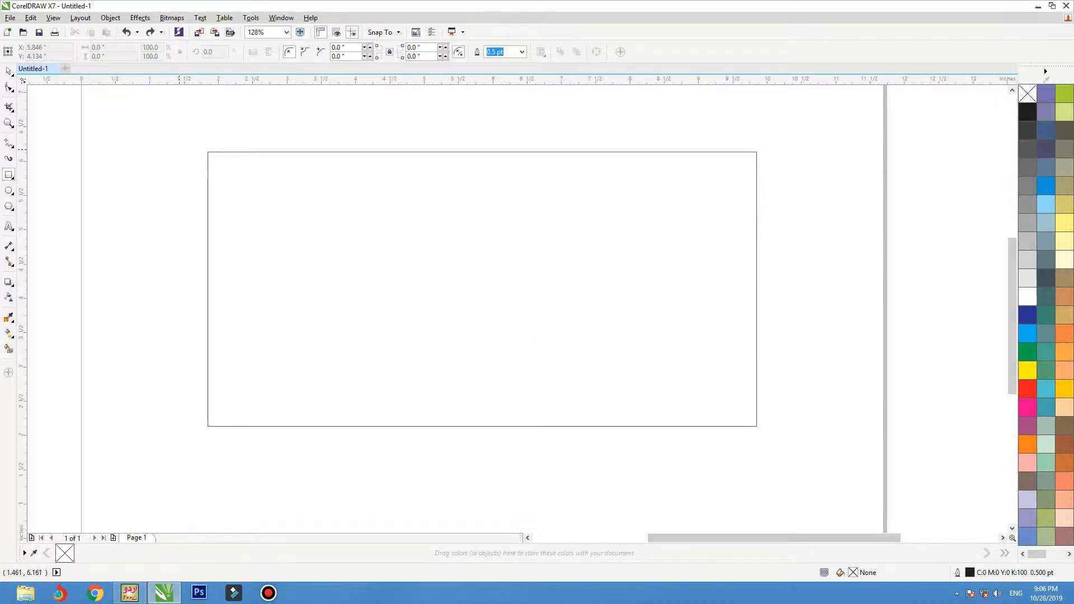
Draw a rectangle over the banner's left part and convert it to curves.
{"action": "mouse_move", "coordinate": [207, 151]}
{"action": "left_mouse_down"}
{"action": "mouse_move", "coordinate": [300, 302]}
{"action": "mouse_move", "coordinate": [468, 430]}
{"action": "mouse_move", "coordinate": [492, 427]}
{"action": "mouse_move", "coordinate": [440, 427]}
{"action": "left_mouse_up"}
{"action": "key", "text": "space"}
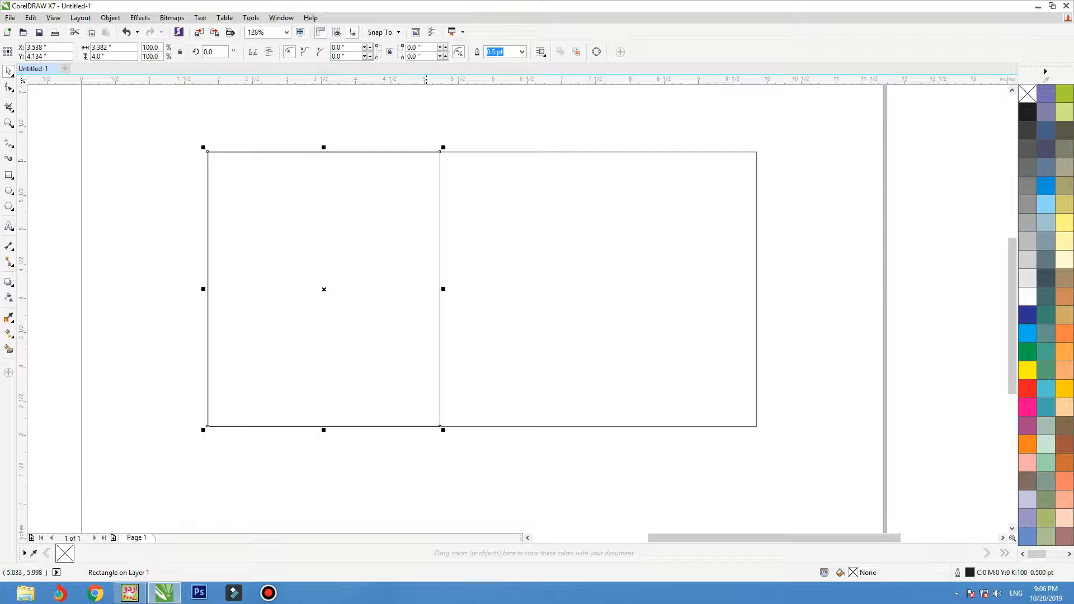
{"action": "right_click", "coordinate": [427, 162]}
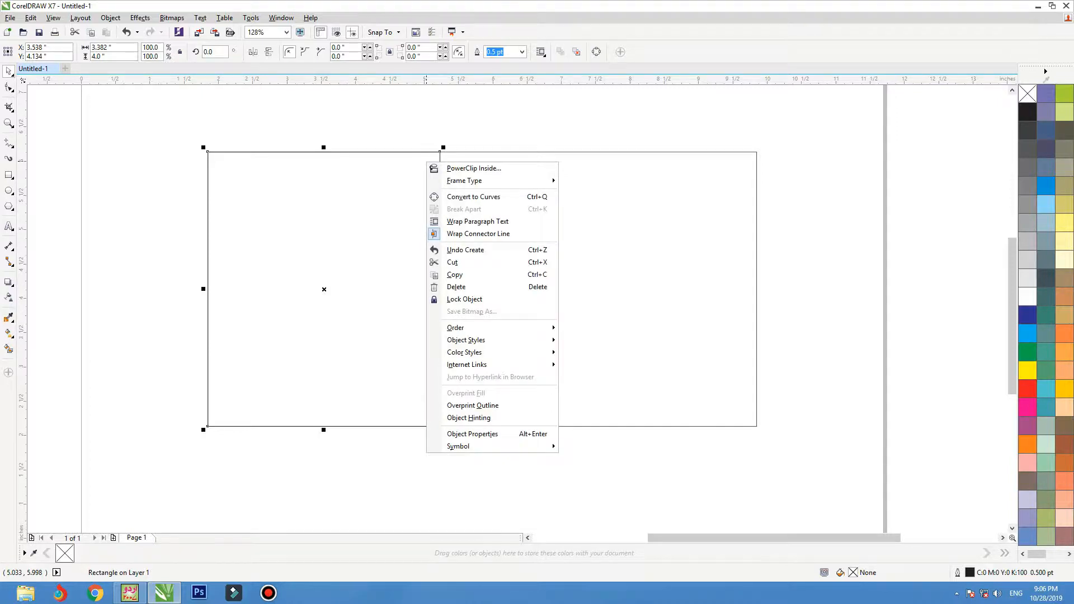
{"action": "left_click", "coordinate": [473, 197]}
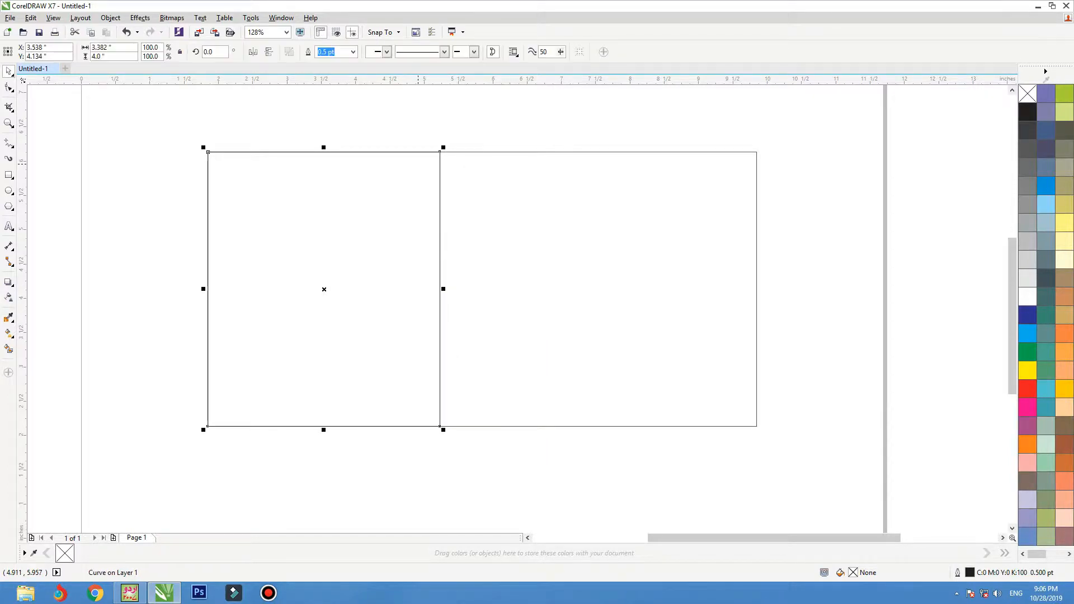
Slide the right edge's bottom corner left and bend the slanted edge into a curve.
{"action": "key", "text": "F10"}
{"action": "left_click_drag", "start_coordinate": [497, 135], "coordinate": [418, 442]}
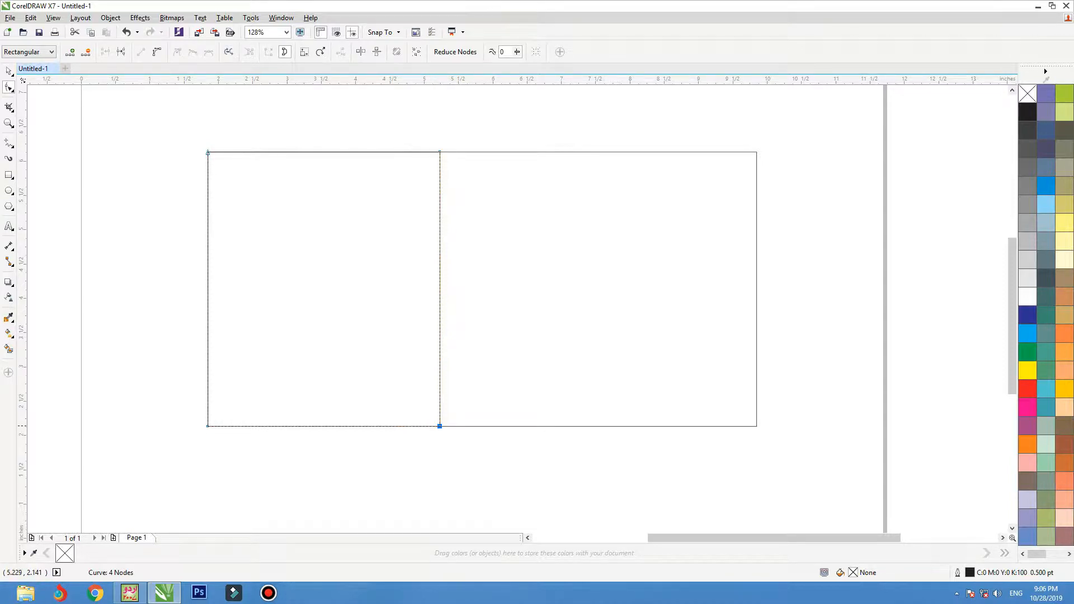
{"action": "left_click_drag", "start_coordinate": [440, 426], "coordinate": [261, 426]}
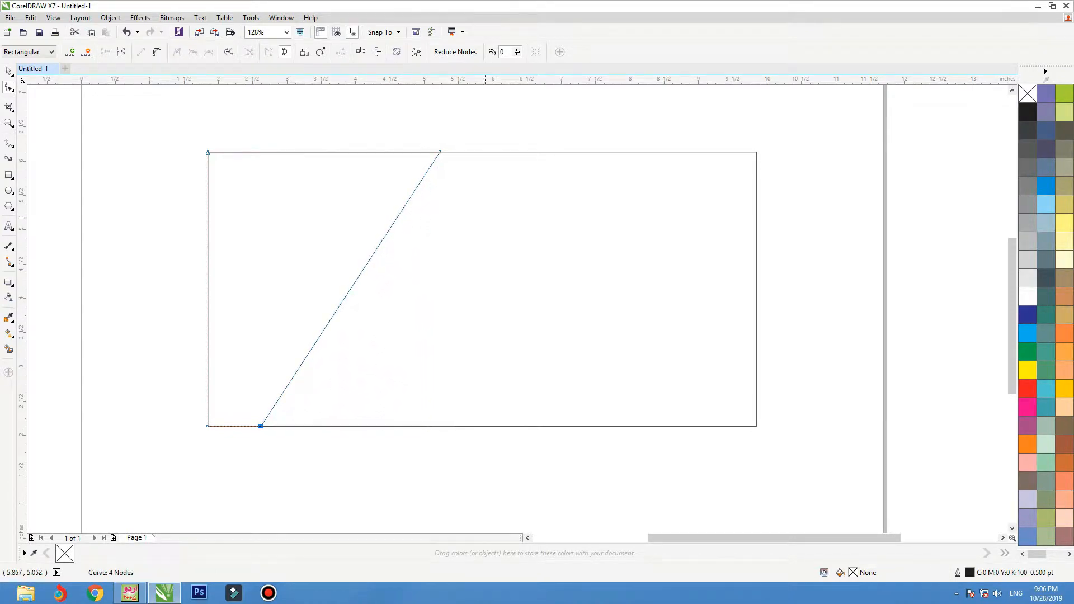
{"action": "left_click_drag", "start_coordinate": [497, 136], "coordinate": [226, 449]}
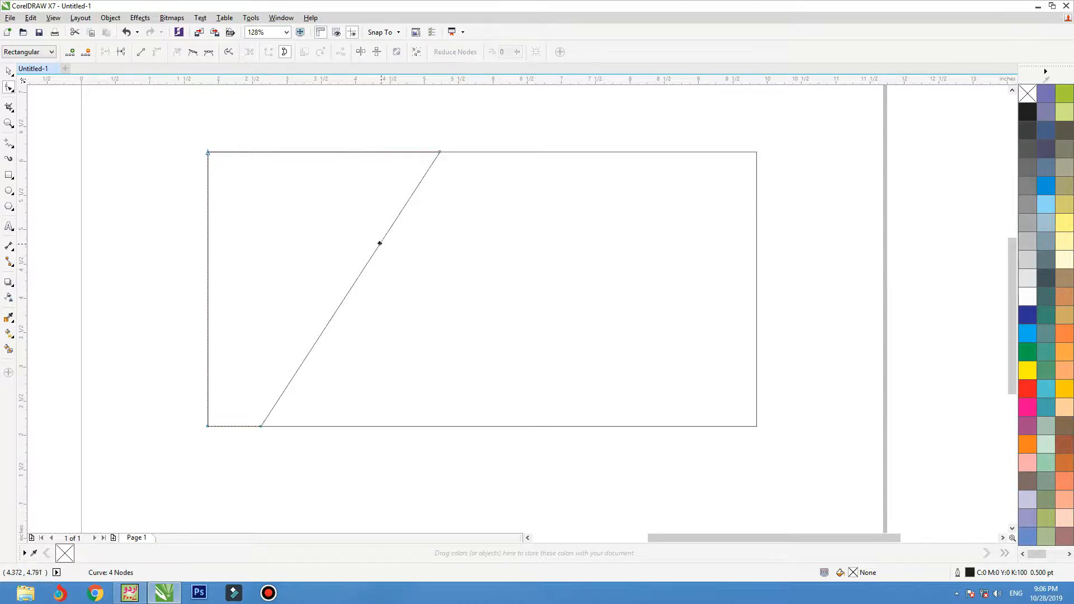
{"action": "left_click_drag", "start_coordinate": [379, 242], "coordinate": [323, 230]}
Refine the curve's nodes into a fuller sweep and move the shape right.
{"action": "left_click_drag", "start_coordinate": [261, 426], "coordinate": [279, 426]}
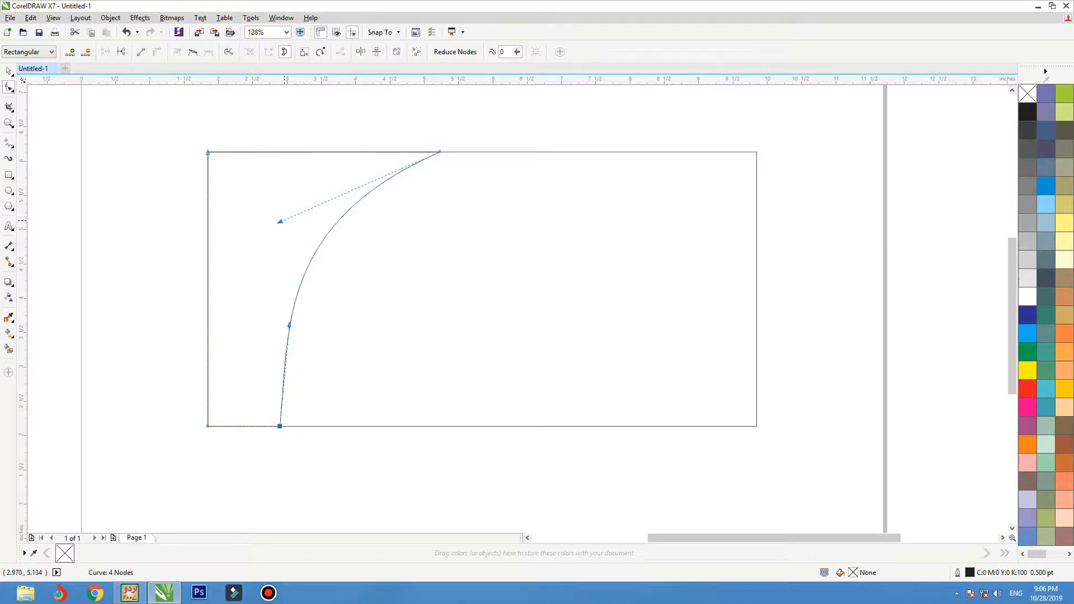
{"action": "left_click_drag", "start_coordinate": [279, 221], "coordinate": [244, 224]}
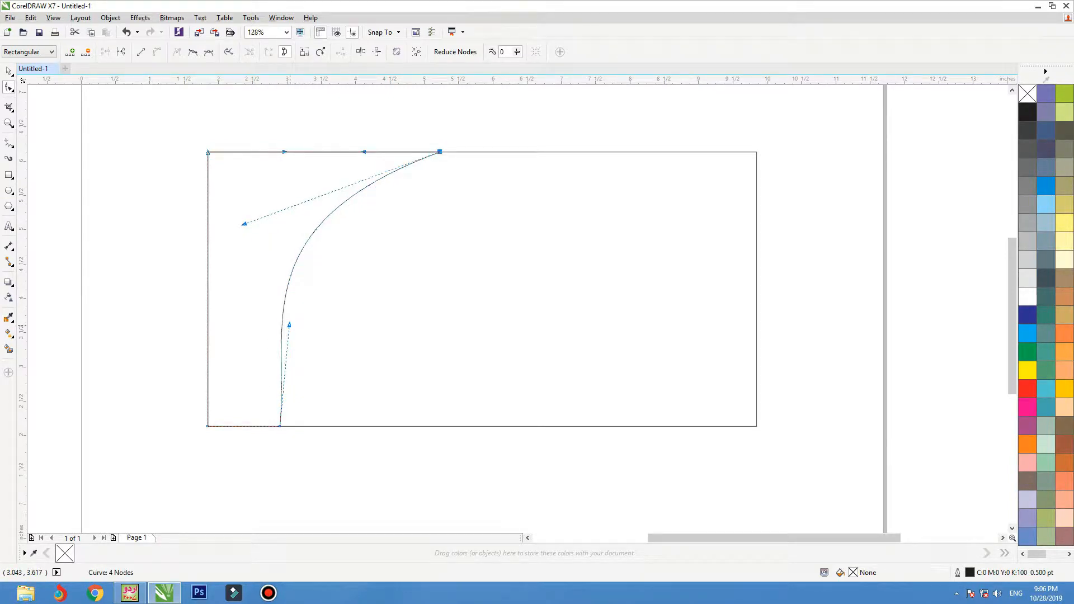
{"action": "left_click_drag", "start_coordinate": [289, 325], "coordinate": [258, 325]}
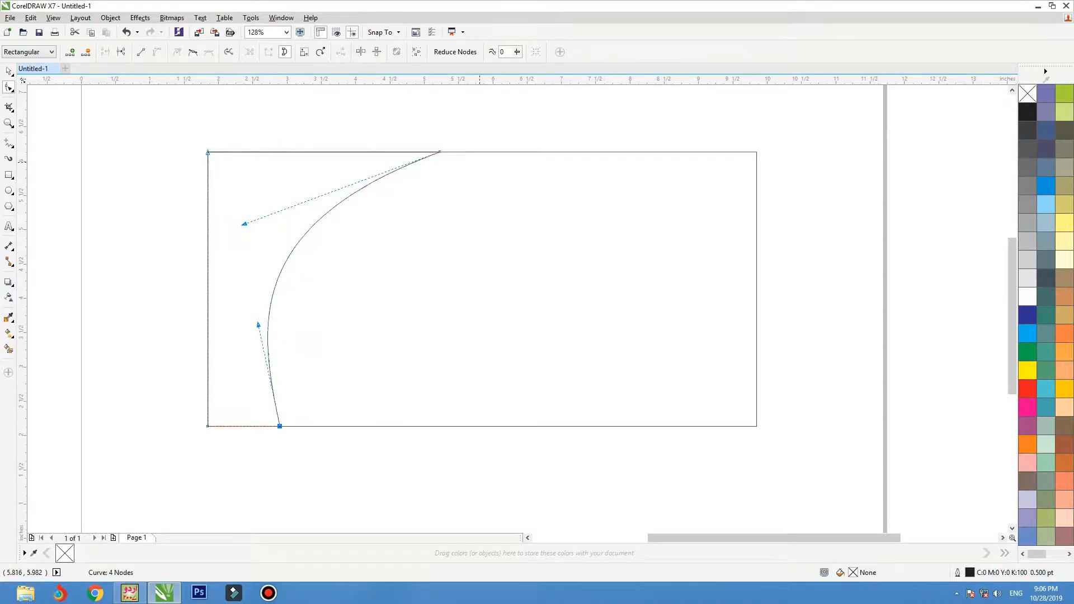
{"action": "left_click_drag", "start_coordinate": [444, 153], "coordinate": [468, 152]}
{"action": "key", "text": "space"}
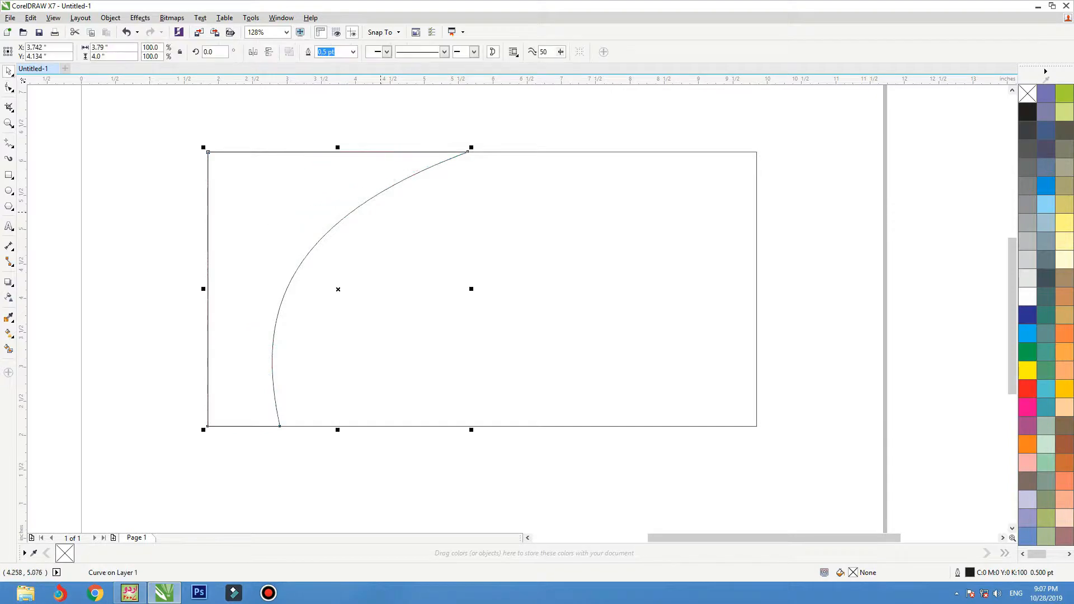
{"action": "left_click_drag", "start_coordinate": [207, 290], "coordinate": [566, 290]}
{"action": "key", "text": "ctrl+z"}
{"action": "right_click", "coordinate": [566, 289]}
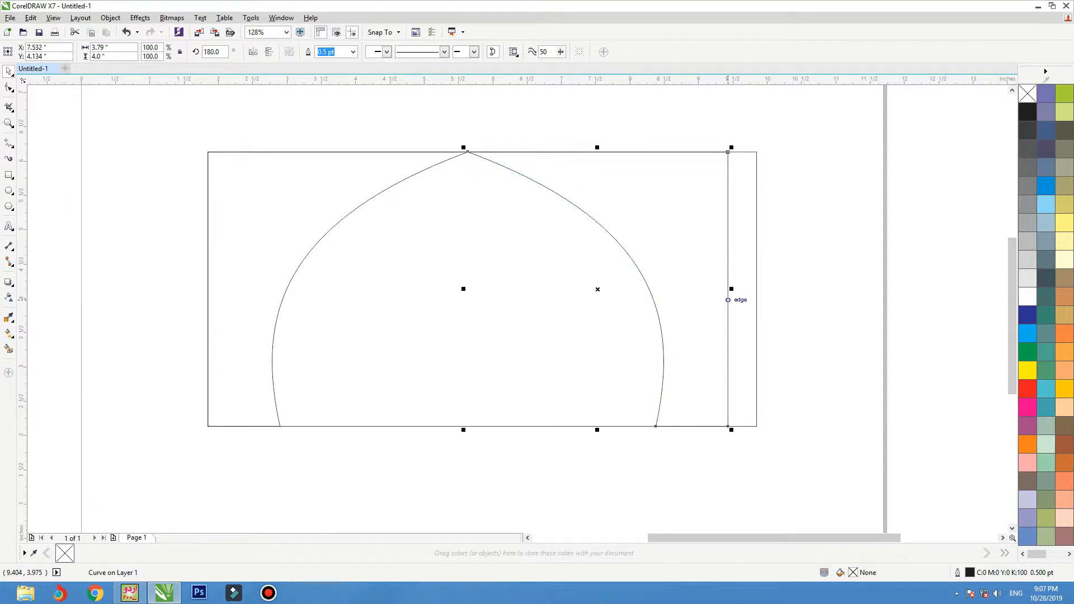
{"action": "key", "text": "space"}
{"action": "left_click_drag", "start_coordinate": [749, 117], "coordinate": [757, 426]}
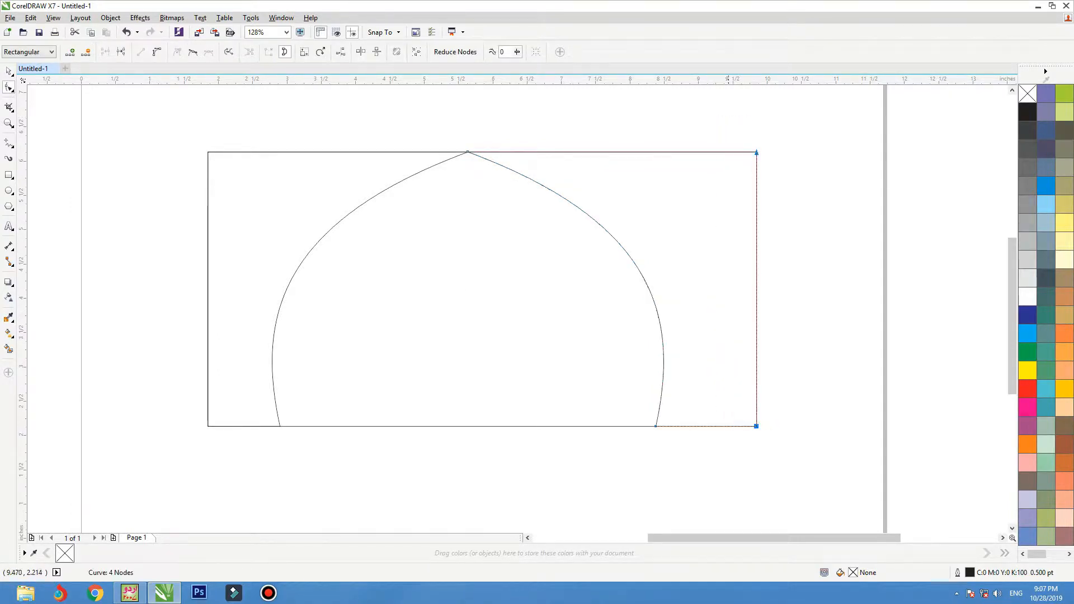
{"action": "left_click", "coordinate": [656, 426]}
{"action": "left_click_drag", "start_coordinate": [655, 426], "coordinate": [482, 426]}
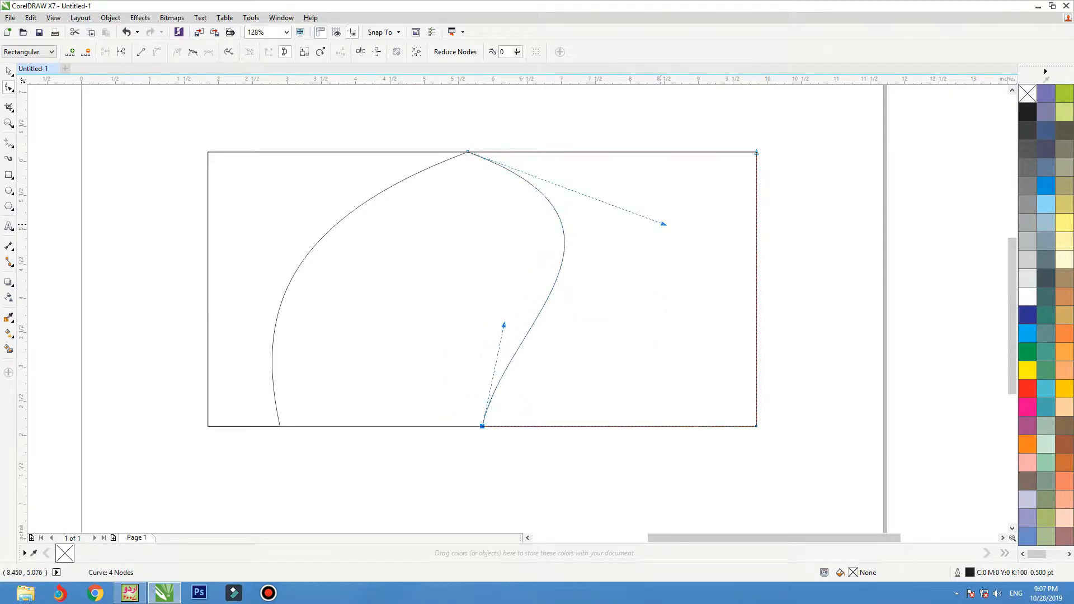
{"action": "left_click_drag", "start_coordinate": [664, 223], "coordinate": [591, 246]}
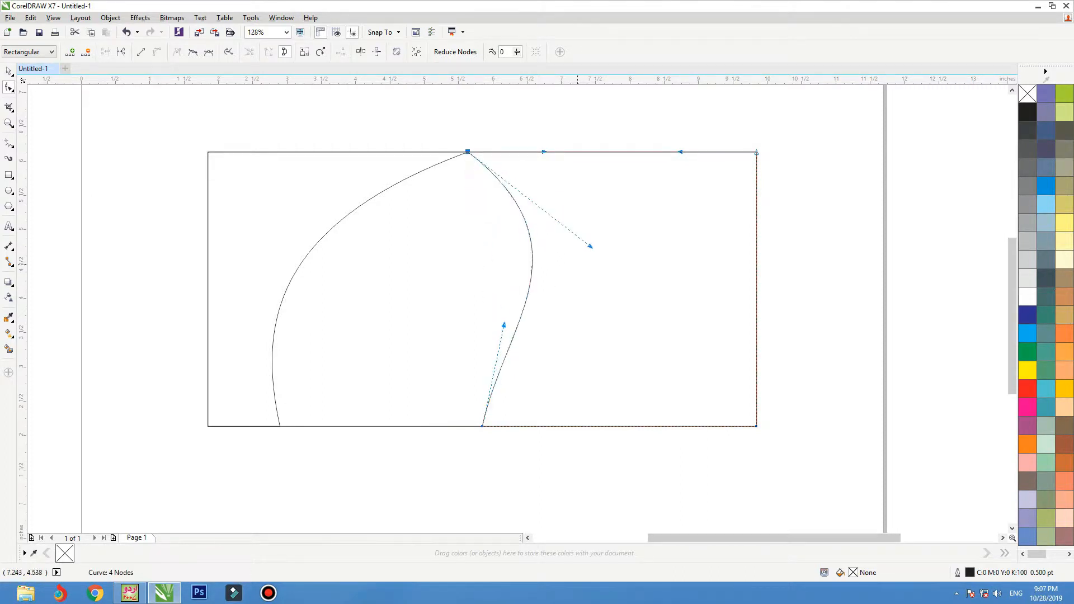
{"action": "key", "text": "ctrl+z"}
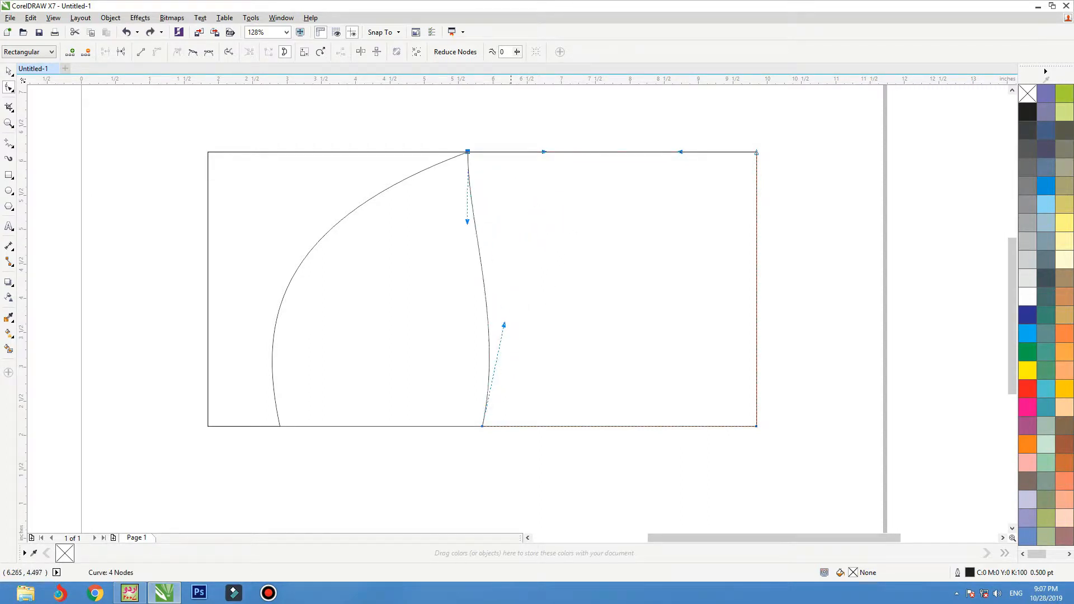
{"action": "key", "text": "space"}
{"action": "key", "text": "Delete"}
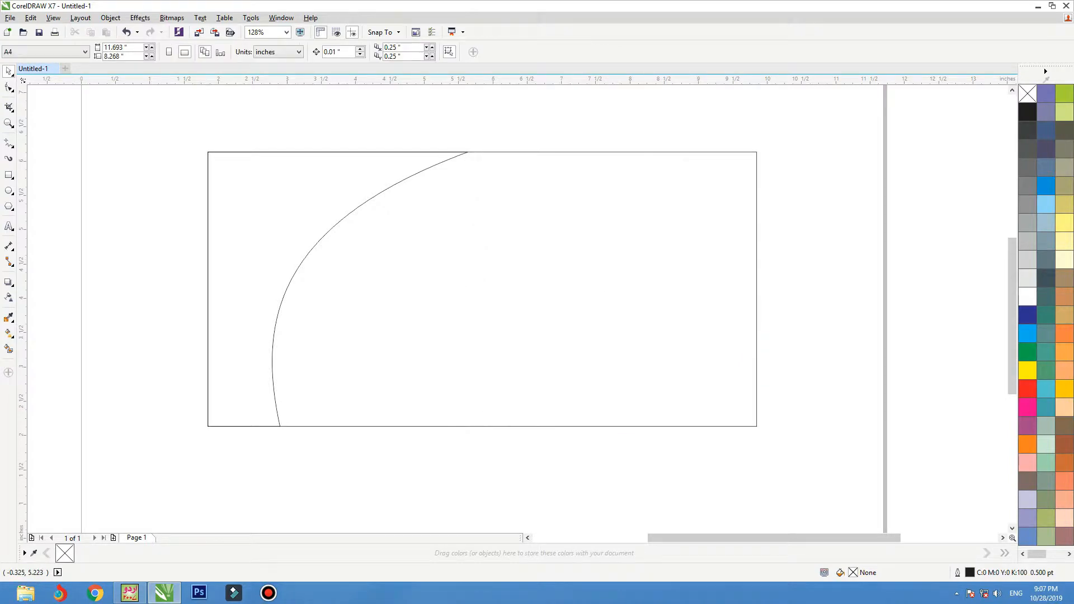
{"action": "key", "text": "F6"}
Draw a rectangle over the banner's right part, convert it to curves, and slant its left edge.
{"action": "left_click_drag", "start_coordinate": [756, 151], "coordinate": [320, 426]}
{"action": "key", "text": "space"}
{"action": "key", "text": "ctrl+q"}
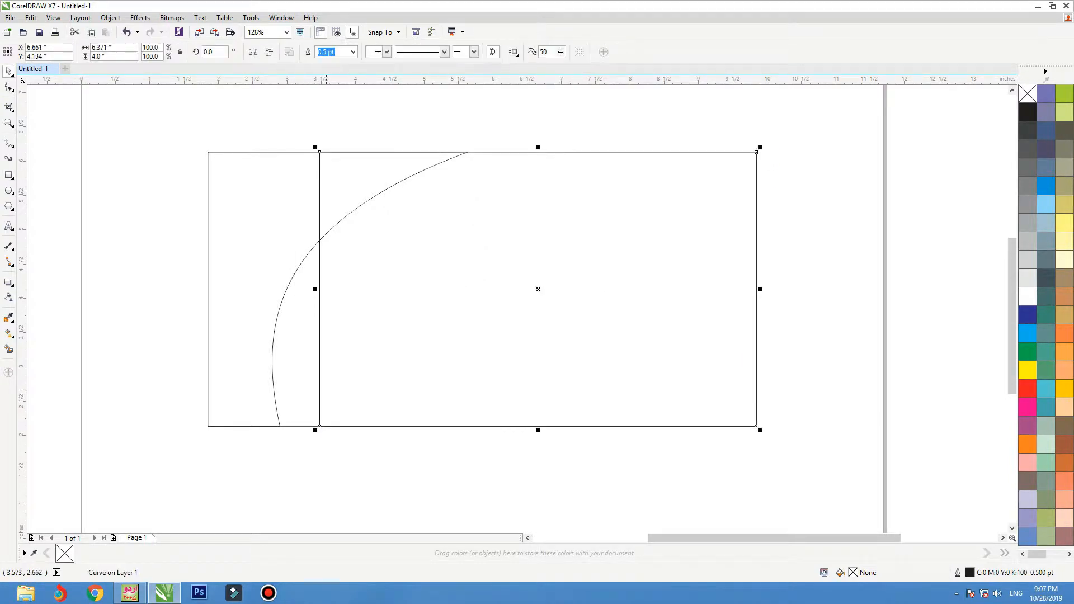
{"action": "key", "text": "F10"}
{"action": "left_click", "coordinate": [319, 175]}
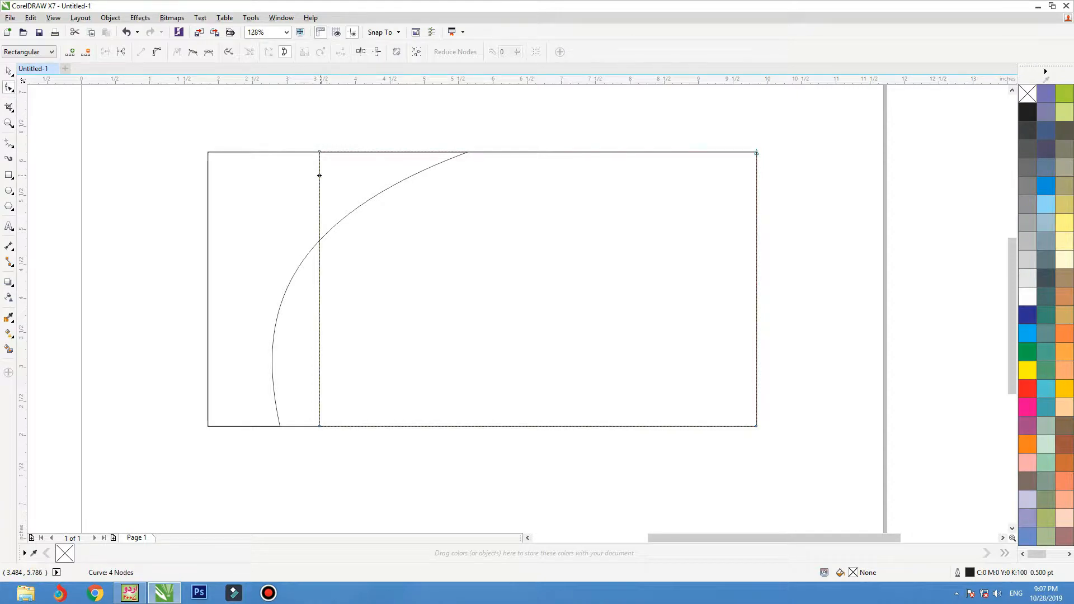
{"action": "left_click_drag", "start_coordinate": [319, 426], "coordinate": [513, 426]}
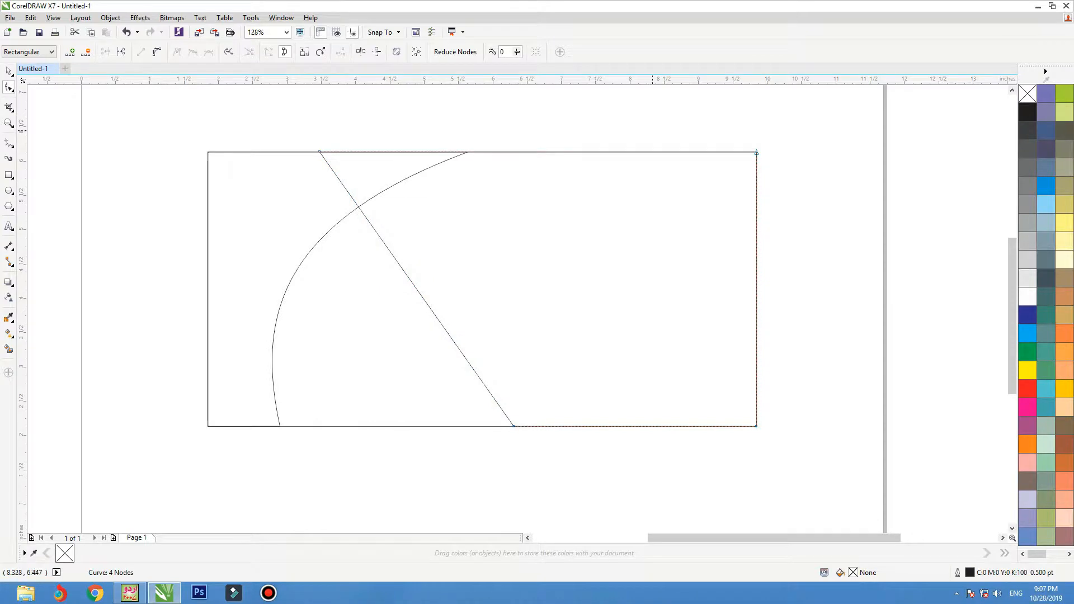
Bend the slanted left edge into an S-curve by adjusting its nodes.
{"action": "left_click_drag", "start_coordinate": [655, 129], "coordinate": [249, 484]}
{"action": "left_click", "coordinate": [157, 52]}
{"action": "left_click_drag", "start_coordinate": [390, 253], "coordinate": [453, 216]}
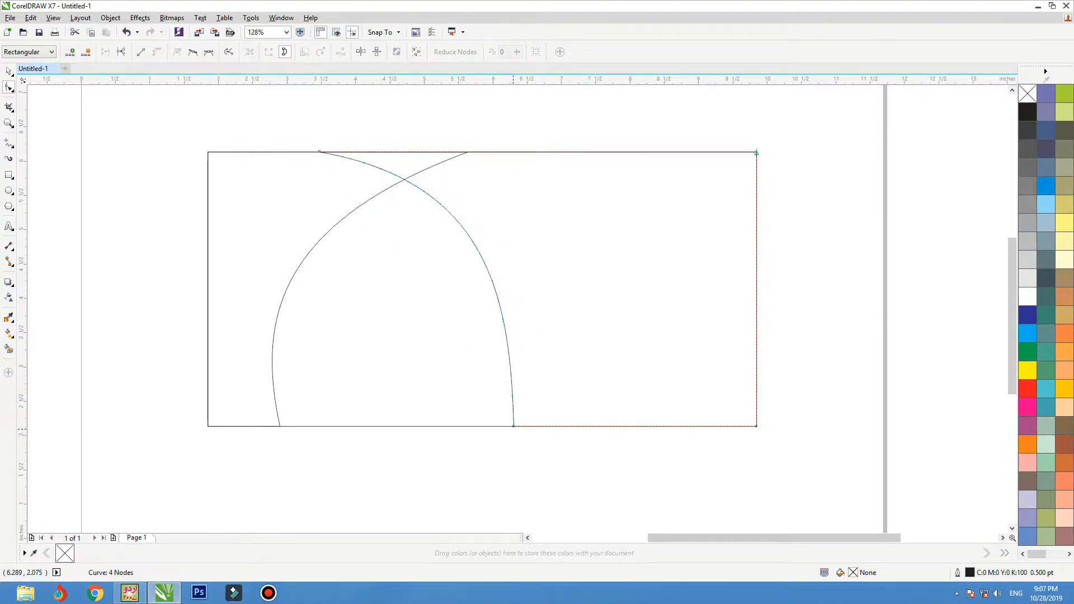
{"action": "left_click_drag", "start_coordinate": [514, 426], "coordinate": [539, 426]}
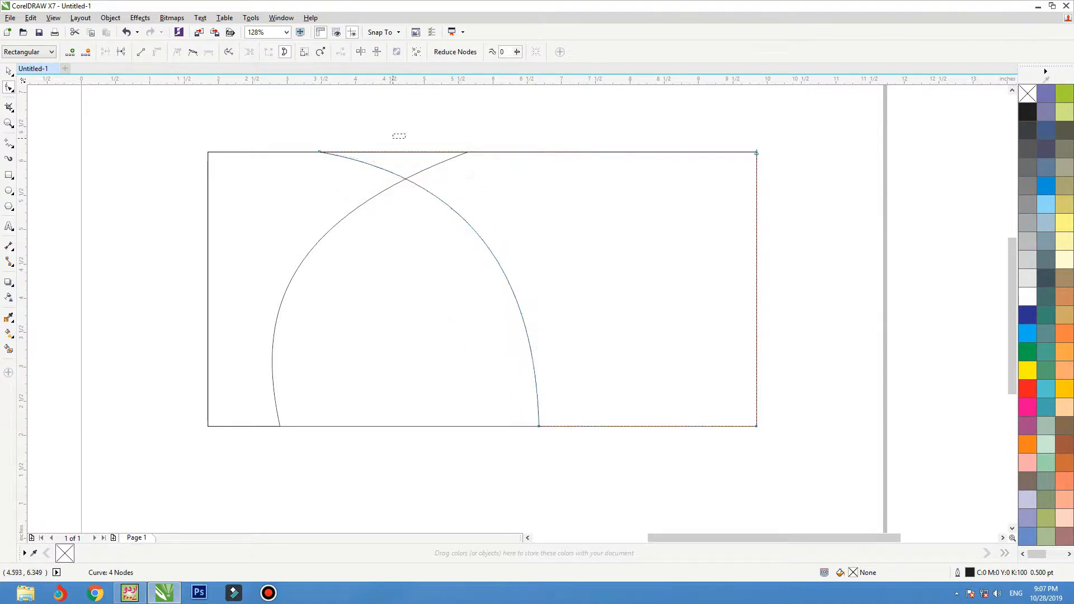
{"action": "left_click", "coordinate": [320, 152]}
{"action": "left_click_drag", "start_coordinate": [319, 152], "coordinate": [381, 152]}
{"action": "left_click_drag", "start_coordinate": [535, 300], "coordinate": [461, 361]}
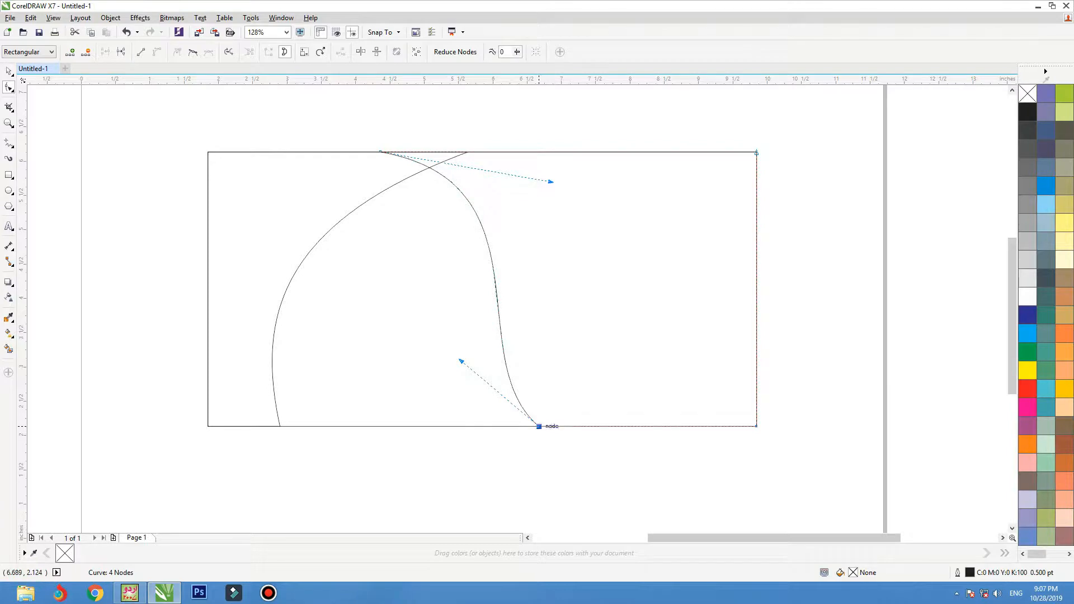
{"action": "left_click_drag", "start_coordinate": [538, 427], "coordinate": [557, 427]}
{"action": "key", "text": "space"}
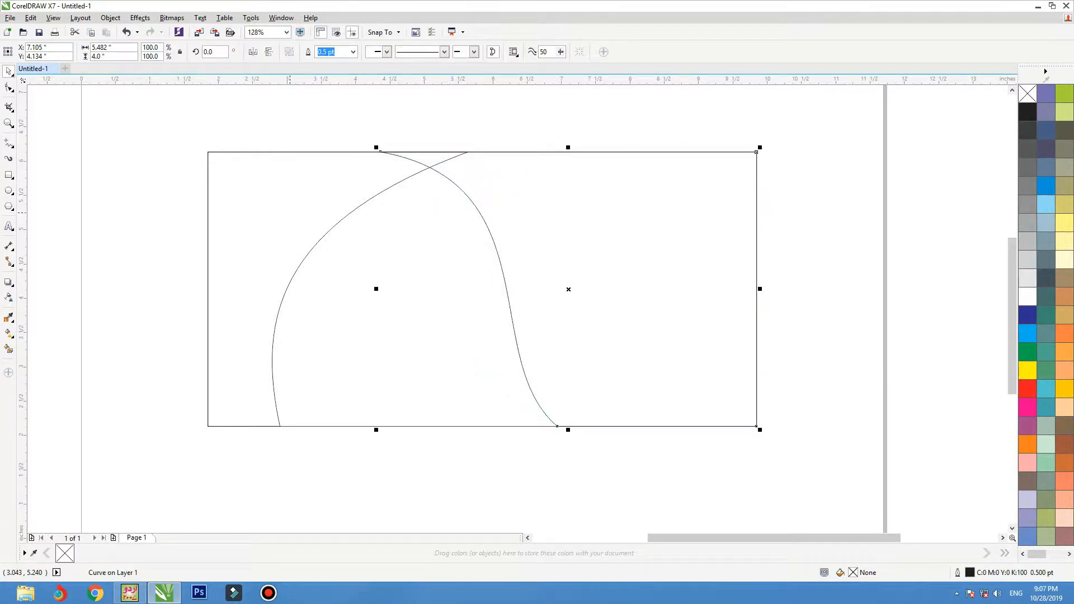
{"action": "left_click_drag", "start_coordinate": [290, 213], "coordinate": [276, 213]}
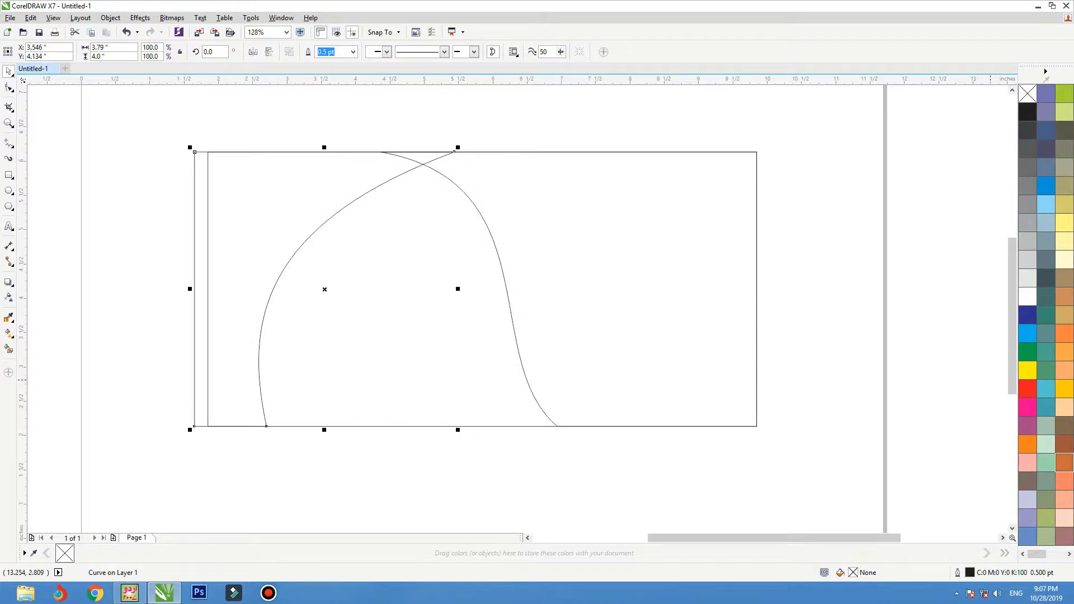
Fill the left shape green and the right shape red, removing both outlines.
{"action": "key", "text": "ctrl+z"}
{"action": "left_click", "coordinate": [1028, 352]}
{"action": "left_click", "coordinate": [671, 318]}
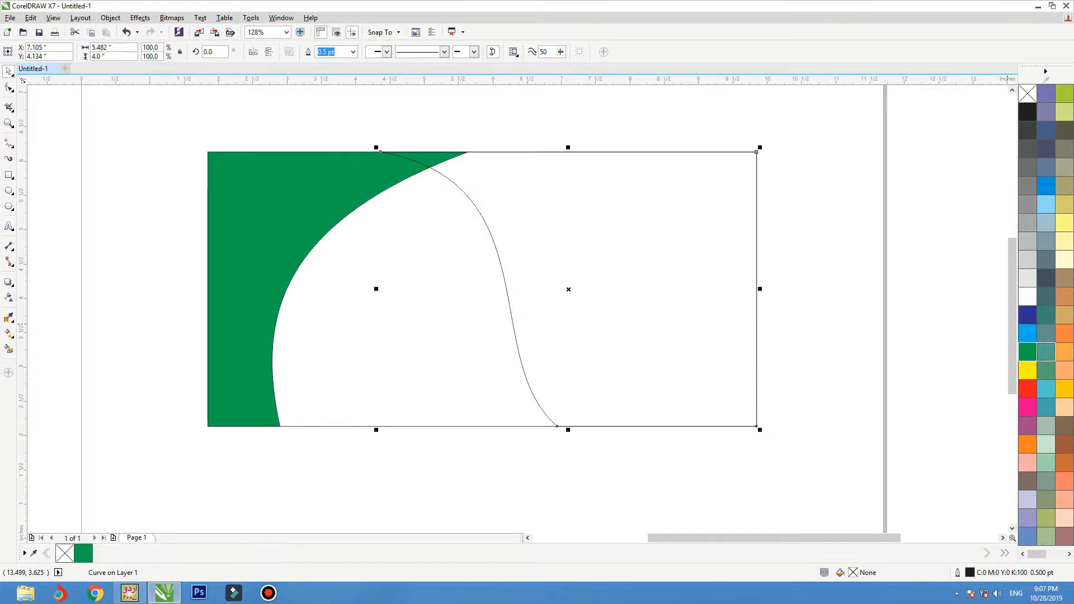
{"action": "left_click", "coordinate": [1028, 388]}
{"action": "left_click", "coordinate": [286, 250]}
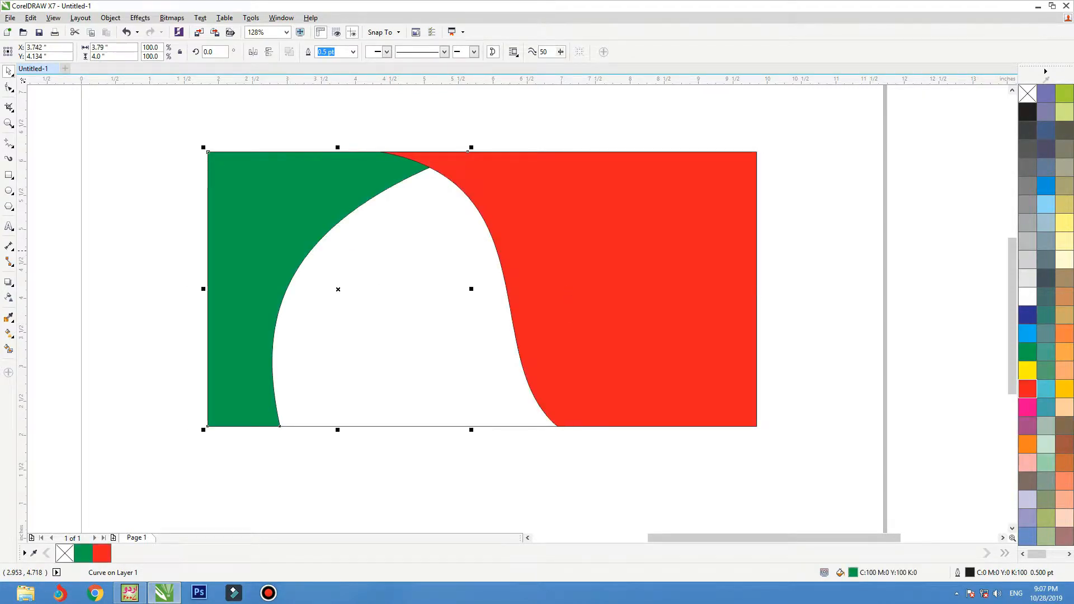
{"action": "left_click", "coordinate": [523, 202]}
{"action": "left_click", "coordinate": [304, 226], "text": "shift"}
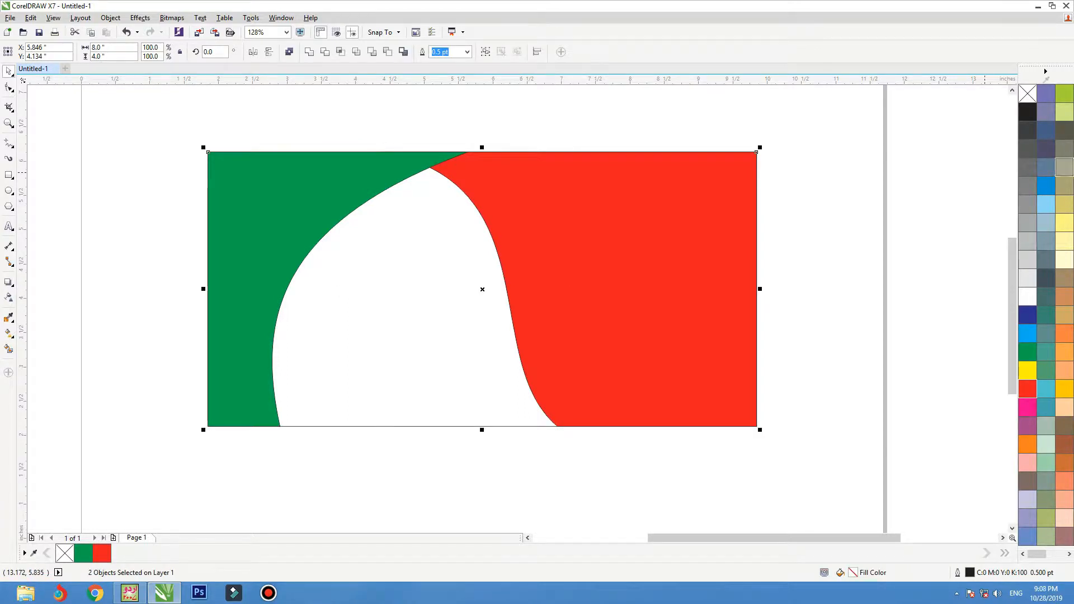
{"action": "right_click", "coordinate": [1028, 94]}
{"action": "left_click_drag", "start_coordinate": [389, 256], "coordinate": [389, 265]}
{"action": "key", "text": "ctrl+z"}
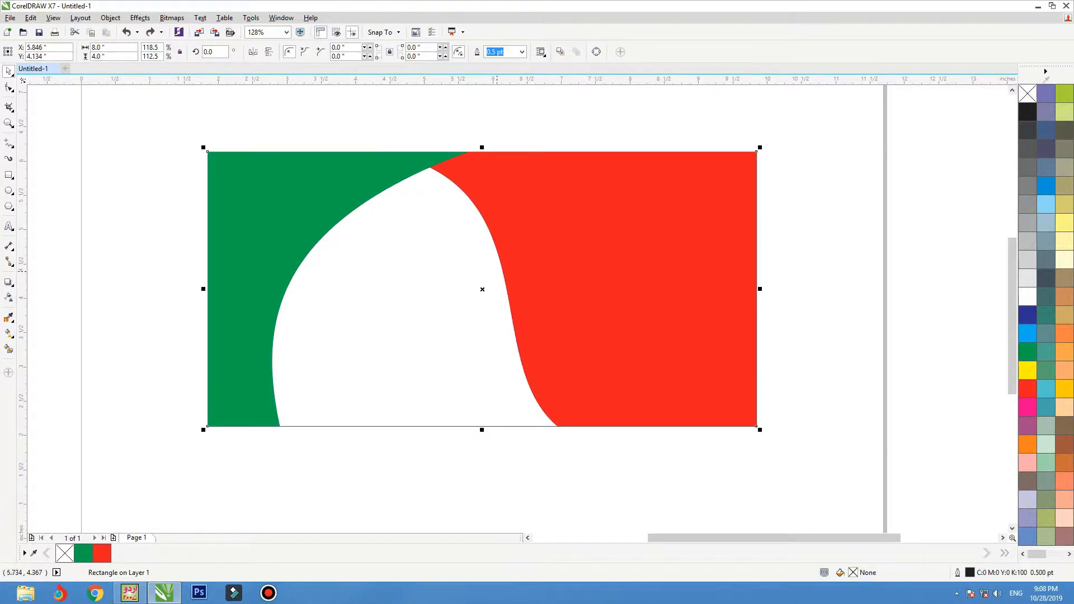
{"action": "left_click", "coordinate": [560, 268]}
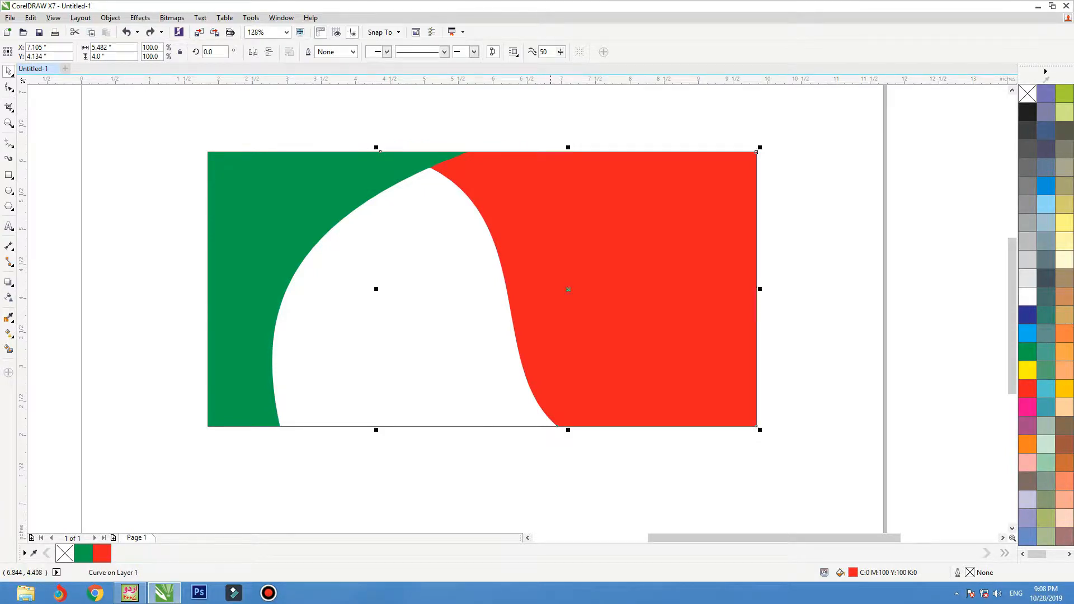
Add Chalk-yellow offset copies behind the red and green shapes as thin edge strips.
{"action": "mouse_move", "coordinate": [551, 269]}
{"action": "left_mouse_down"}
{"action": "mouse_move", "coordinate": [560, 269]}
{"action": "mouse_move", "coordinate": [536, 269]}
{"action": "left_mouse_up"}
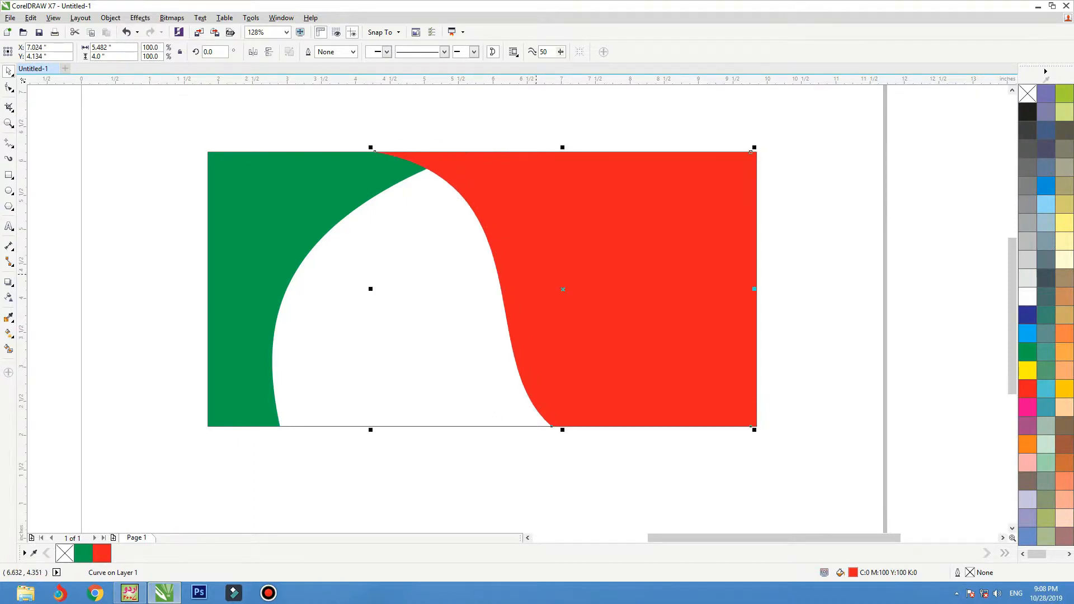
{"action": "left_click", "coordinate": [1064, 241]}
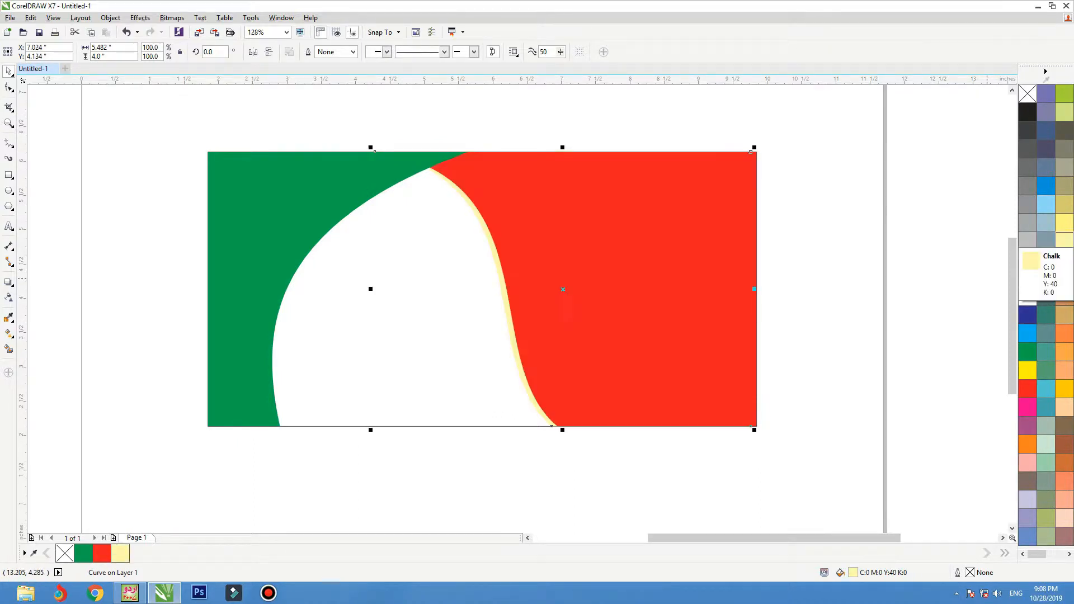
{"action": "key", "text": "Left"}
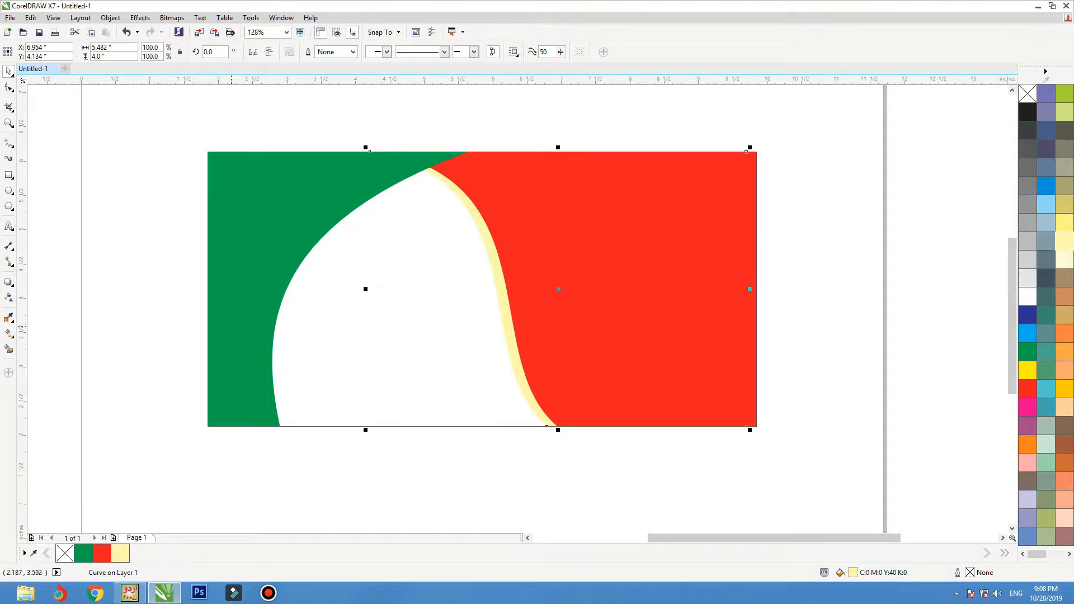
{"action": "left_click_drag", "start_coordinate": [240, 365], "coordinate": [237, 364]}
{"action": "key", "text": "Right"}
{"action": "key", "text": "Right"}
{"action": "key", "text": "Right"}
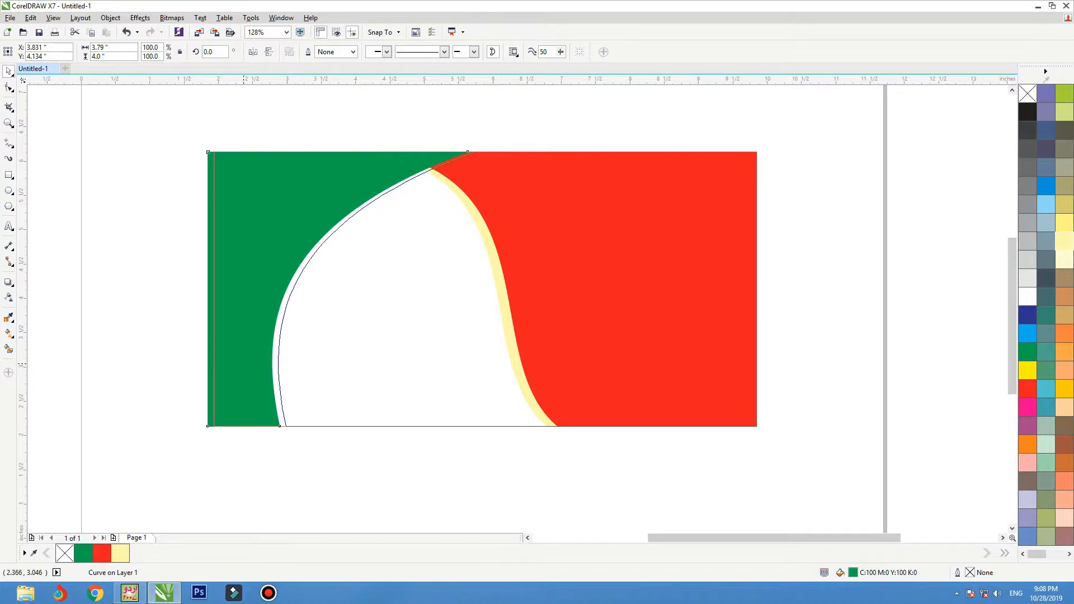
{"action": "left_click", "coordinate": [1064, 241]}
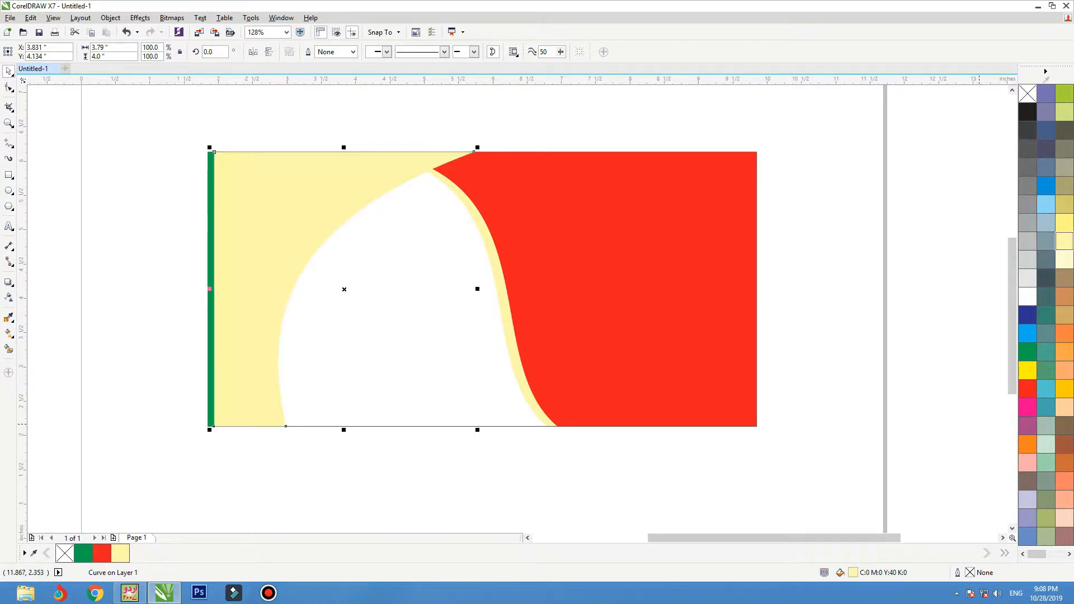
{"action": "key", "text": "ctrl+Page_Down"}
{"action": "key", "text": "Right"}
{"action": "key", "text": "Right"}
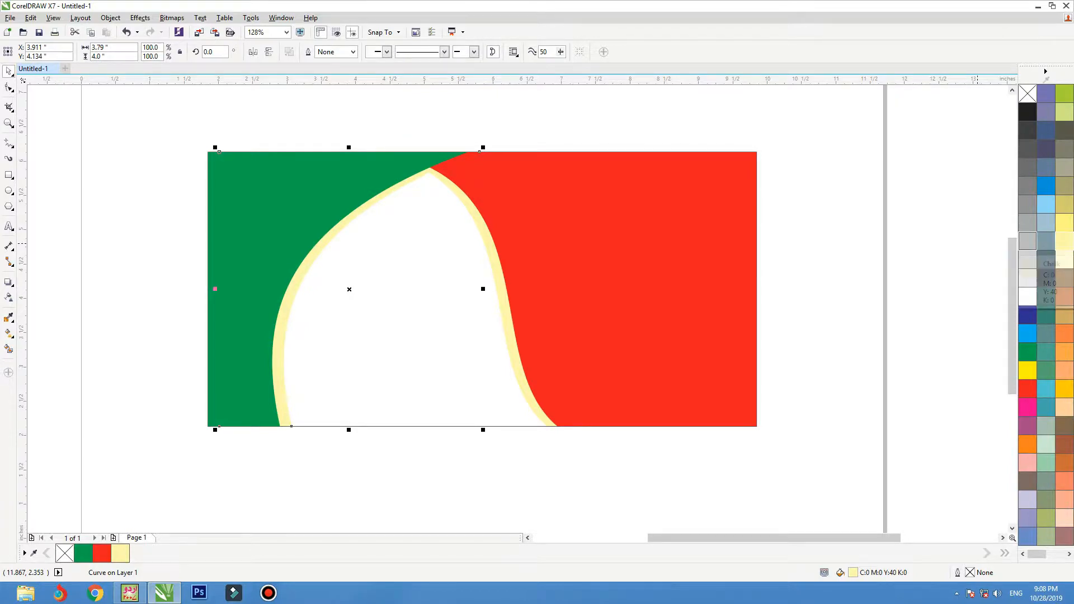
{"action": "left_click", "coordinate": [206, 129]}
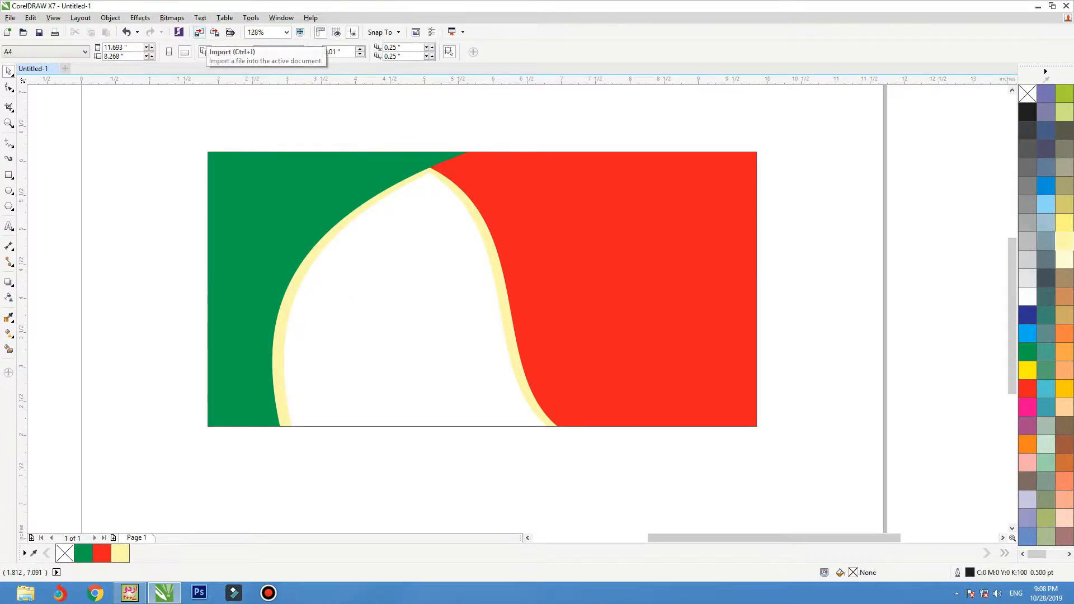
Start an import and browse to Data (D:) > Image Data > Food > Kebab.
{"action": "left_click", "coordinate": [199, 32]}
{"action": "left_click", "coordinate": [46, 219]}
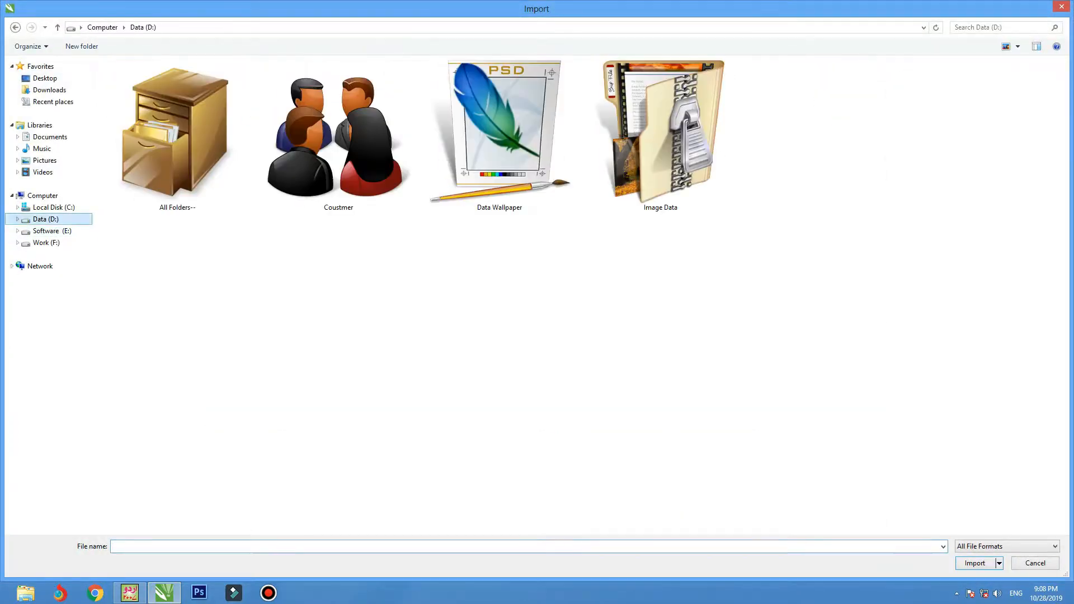
{"action": "left_click", "coordinate": [46, 242]}
{"action": "left_click", "coordinate": [45, 219]}
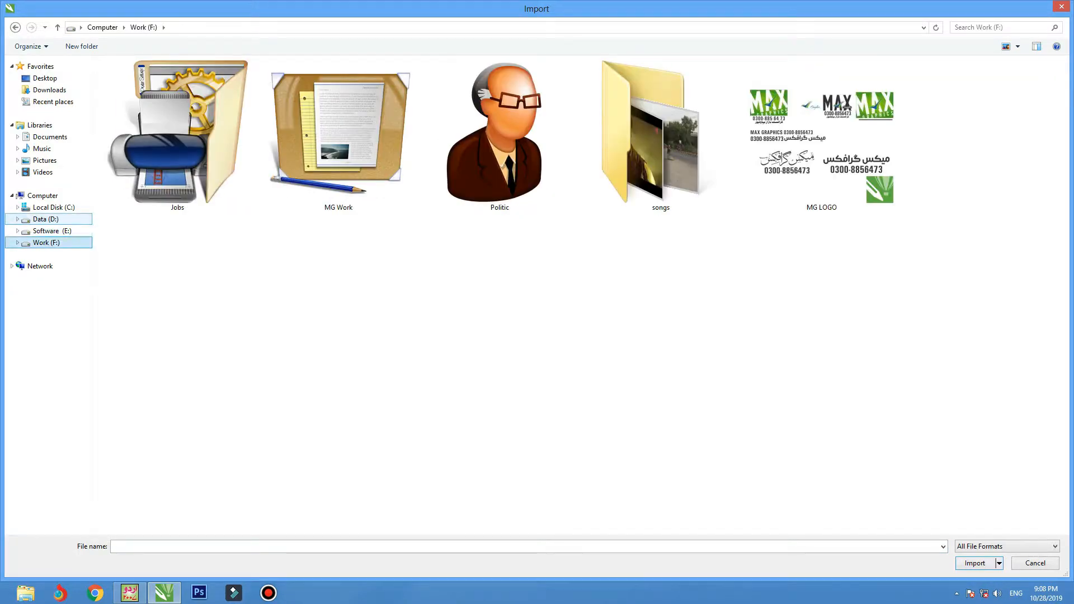
{"action": "double_click", "coordinate": [660, 134]}
{"action": "left_click", "coordinate": [655, 291]}
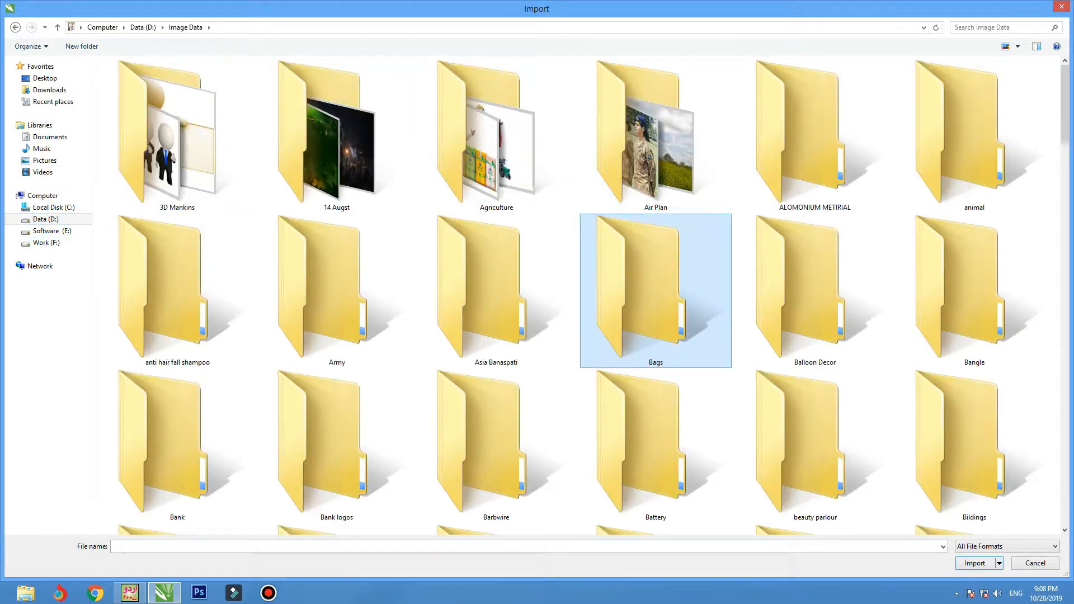
{"action": "scroll", "coordinate": [828, 318], "scroll_direction": "down", "scroll_amount": 5}
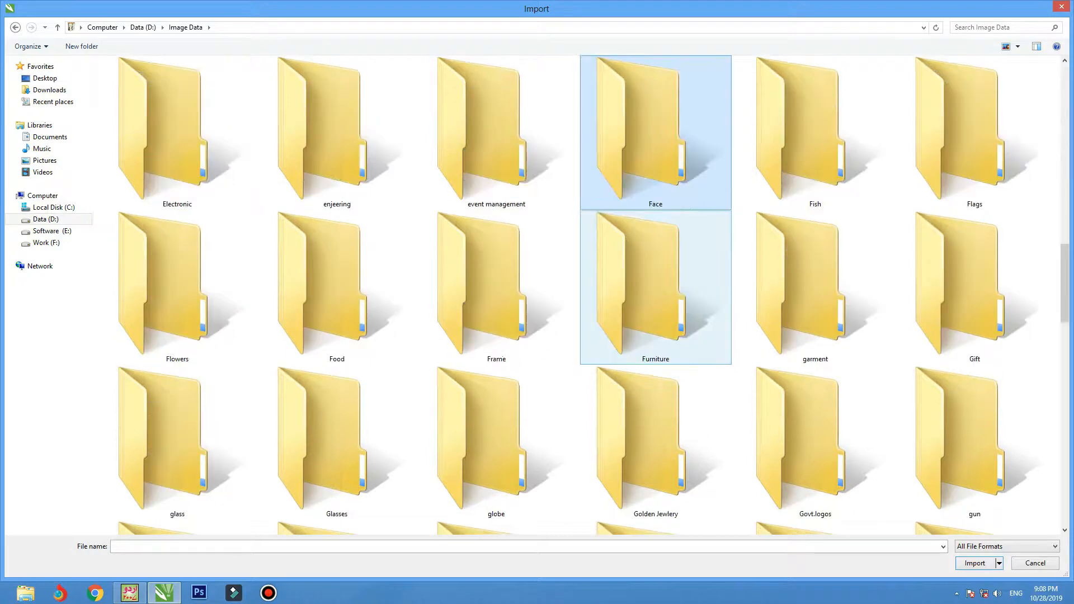
{"action": "key", "text": "Return"}
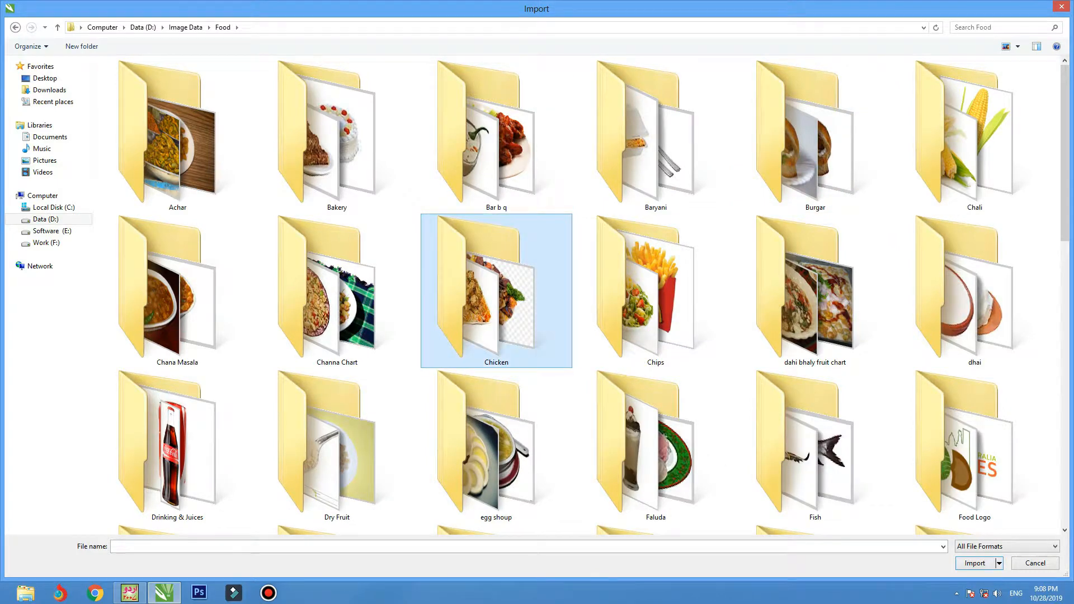
{"action": "scroll", "coordinate": [497, 291], "scroll_direction": "down", "scroll_amount": 5}
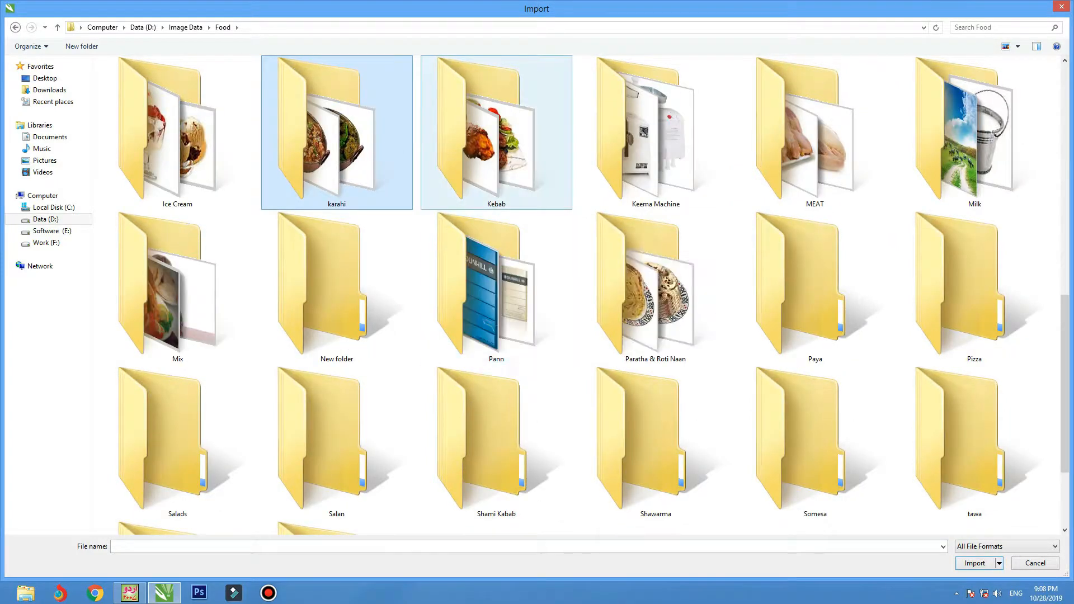
{"action": "double_click", "coordinate": [496, 134]}
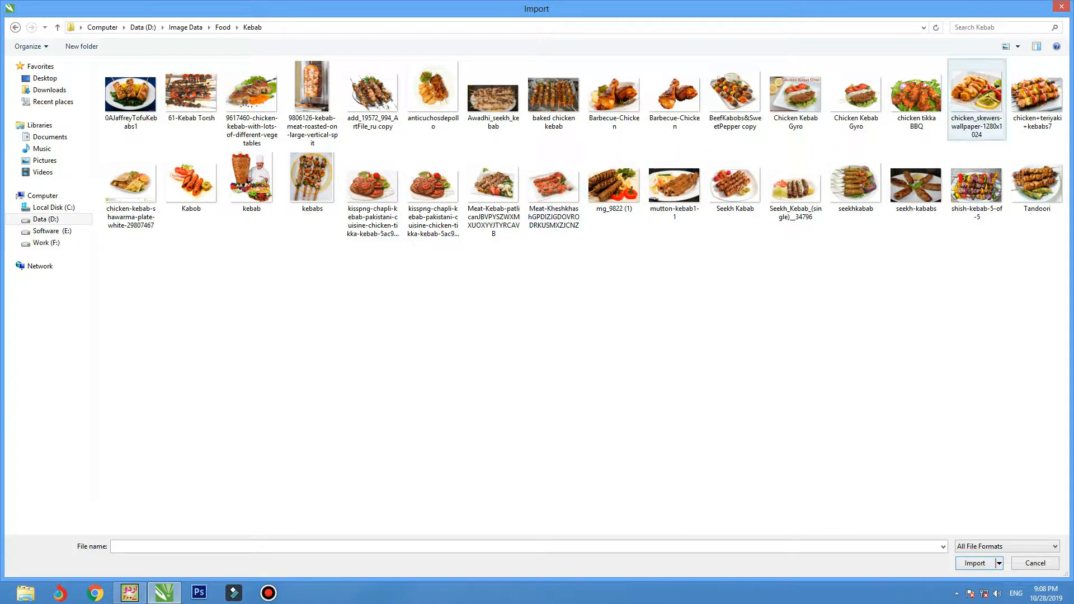
Show large icons and import chicken_skewers-wallpaper-1280x1024.
{"action": "left_click", "coordinate": [1018, 46]}
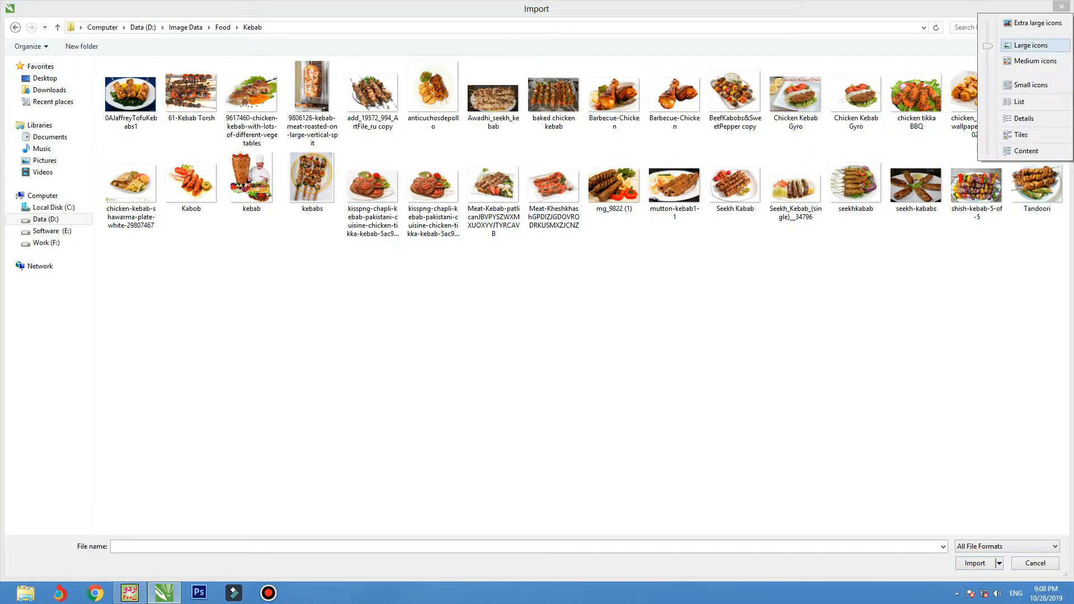
{"action": "left_click", "coordinate": [1027, 44]}
{"action": "left_click", "coordinate": [815, 147]}
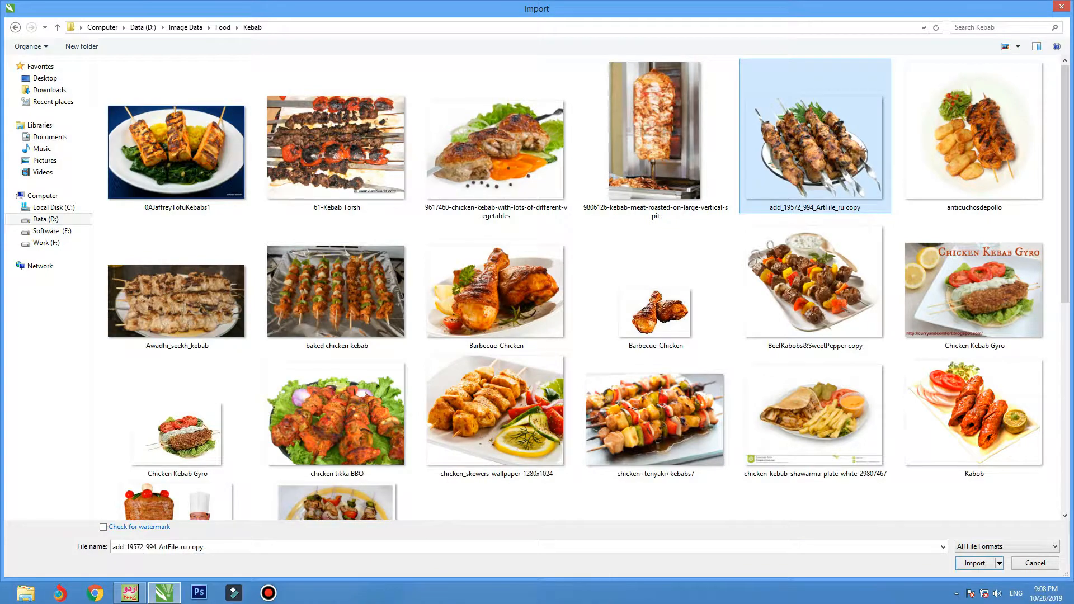
{"action": "scroll", "coordinate": [496, 160], "scroll_direction": "down", "scroll_amount": 5}
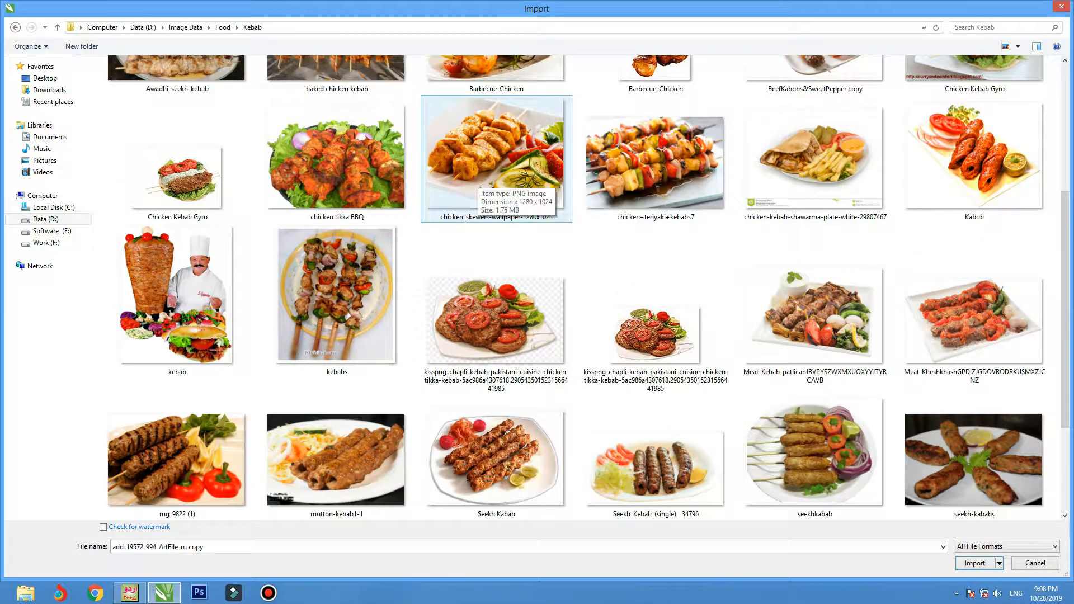
{"action": "scroll", "coordinate": [497, 168], "scroll_direction": "down", "scroll_amount": 3}
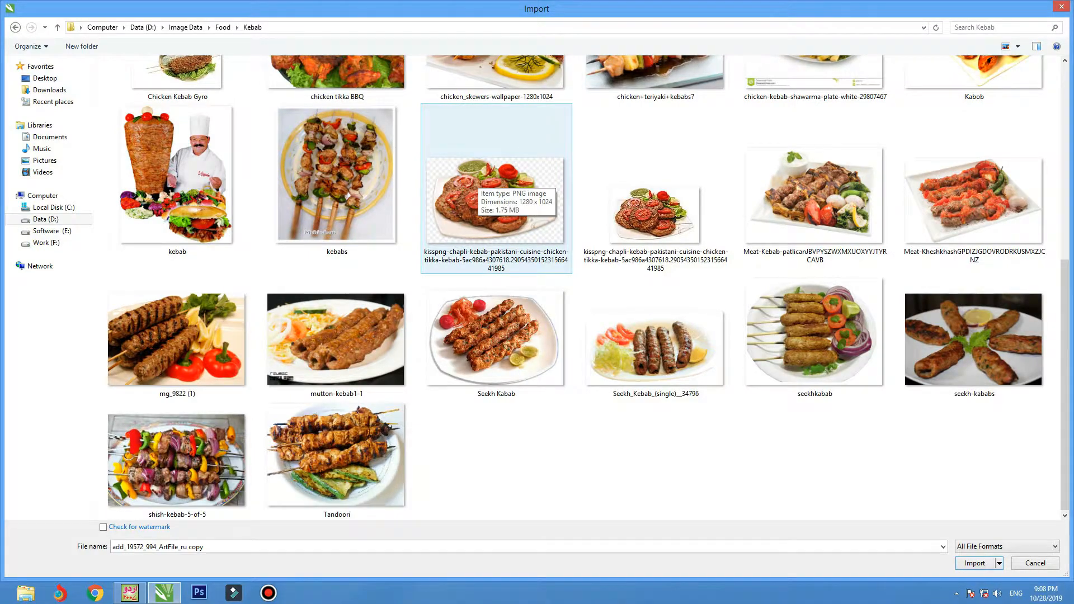
{"action": "scroll", "coordinate": [497, 224], "scroll_direction": "up", "scroll_amount": 5}
{"action": "double_click", "coordinate": [495, 244]}
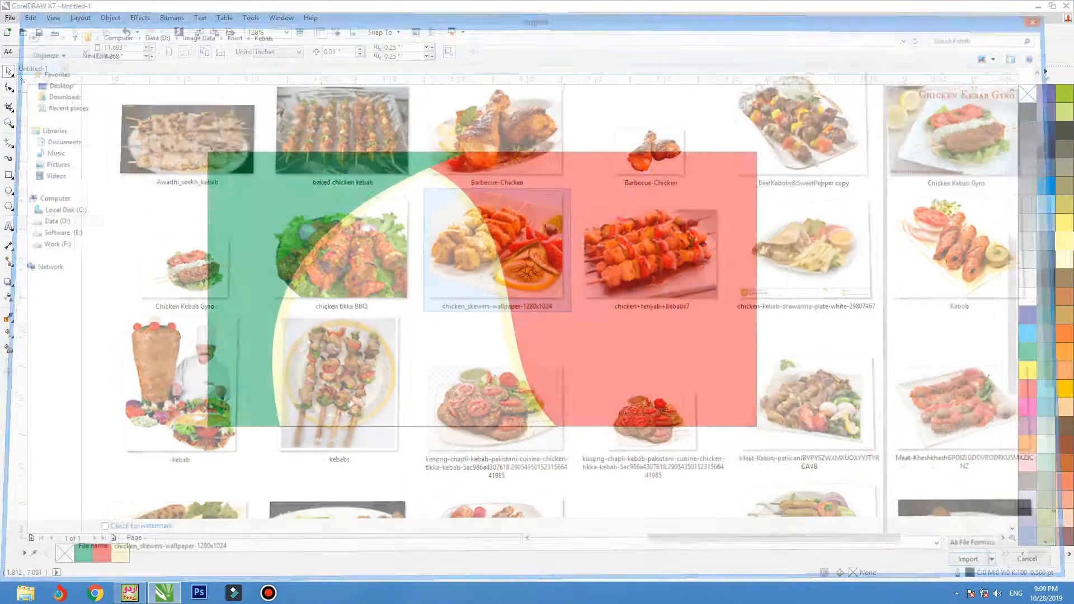
Place the chicken photo and PowerClip it inside the banner rectangle.
{"action": "left_click_drag", "start_coordinate": [290, 234], "coordinate": [519, 420]}
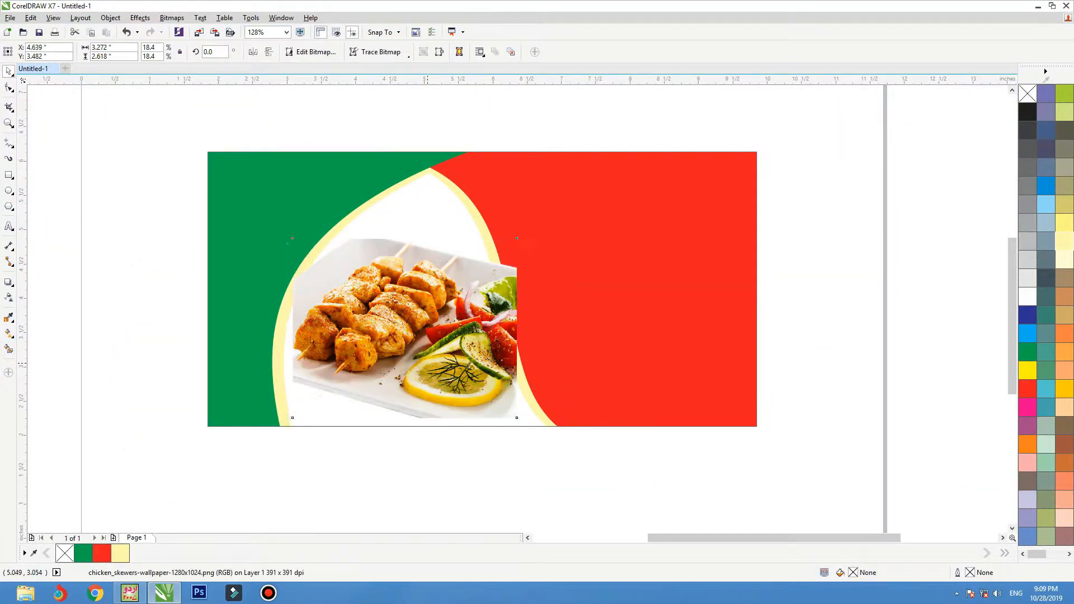
{"action": "left_click_drag", "start_coordinate": [433, 357], "coordinate": [427, 363]}
{"action": "right_click", "coordinate": [435, 310]}
{"action": "left_click", "coordinate": [465, 272]}
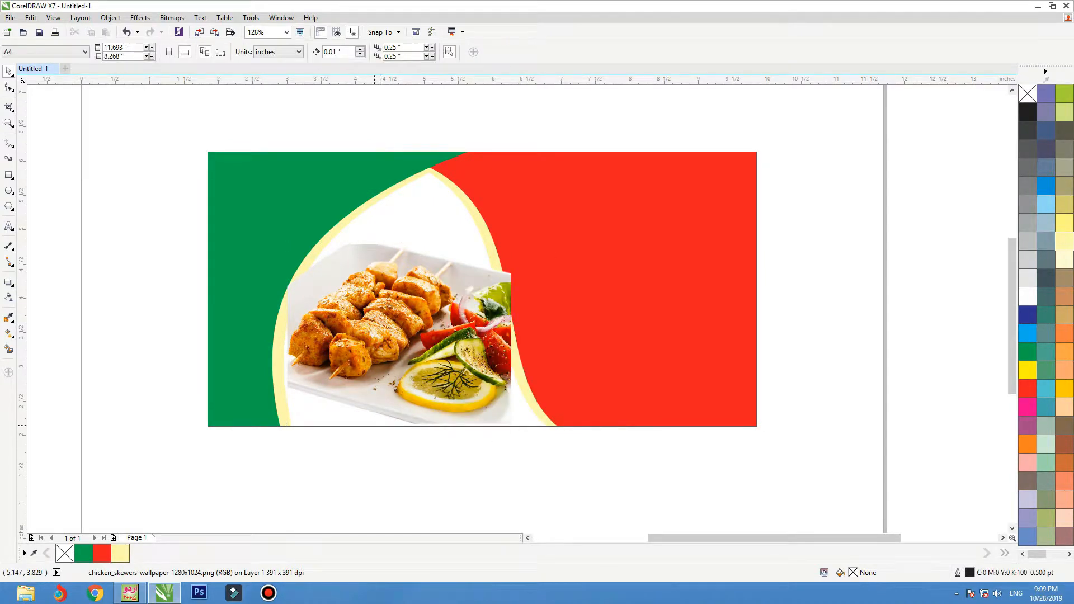
{"action": "left_click", "coordinate": [519, 259]}
Enlarge and reposition the photo inside its frame so it fills the centre gap.
{"action": "double_click", "coordinate": [519, 259]}
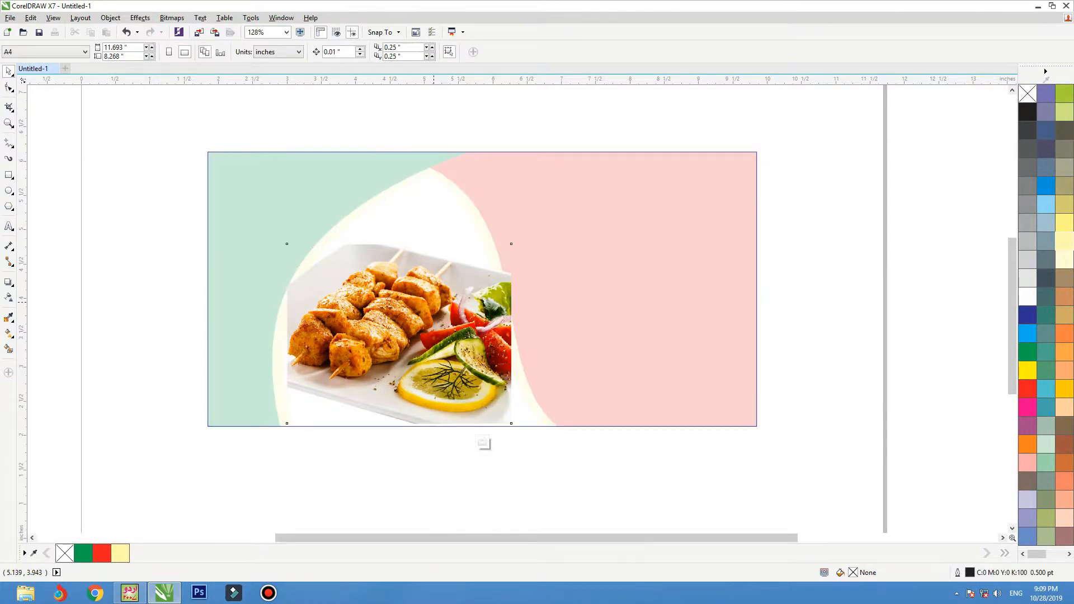
{"action": "left_click_drag", "start_coordinate": [515, 240], "coordinate": [546, 215]}
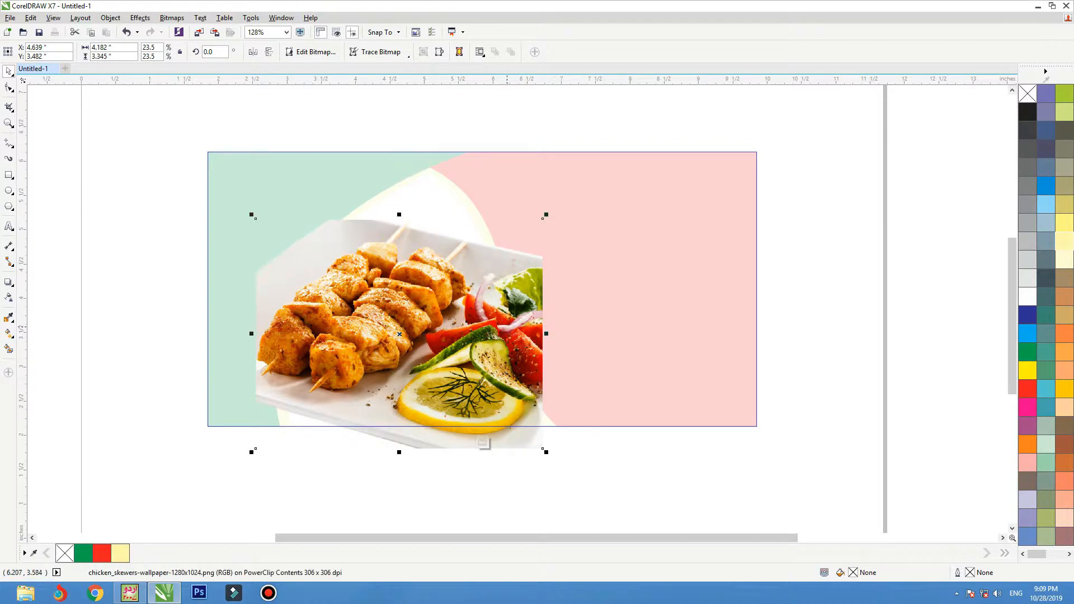
{"action": "left_click_drag", "start_coordinate": [507, 327], "coordinate": [515, 323]}
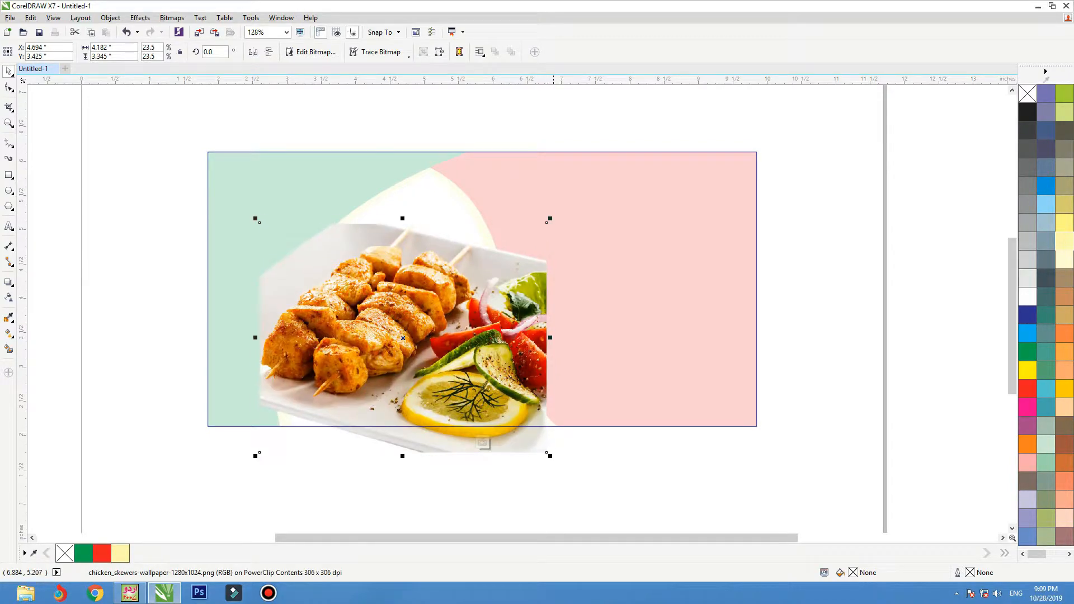
{"action": "left_click_drag", "start_coordinate": [551, 218], "coordinate": [560, 211]}
{"action": "left_click_drag", "start_coordinate": [504, 304], "coordinate": [510, 305]}
{"action": "left_click", "coordinate": [819, 155], "text": "ctrl"}
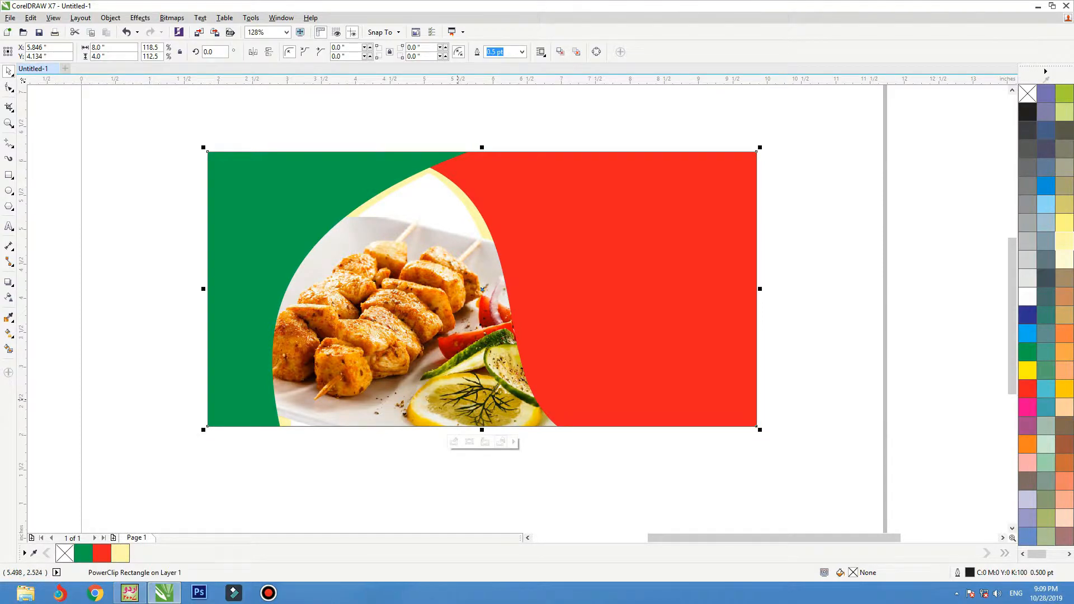
{"action": "key", "text": "ctrl+z"}
{"action": "key", "text": "ctrl+z"}
{"action": "key", "text": "ctrl+shift+z"}
{"action": "key", "text": "ctrl+shift+z"}
{"action": "left_click_drag", "start_coordinate": [823, 124], "coordinate": [519, 365]}
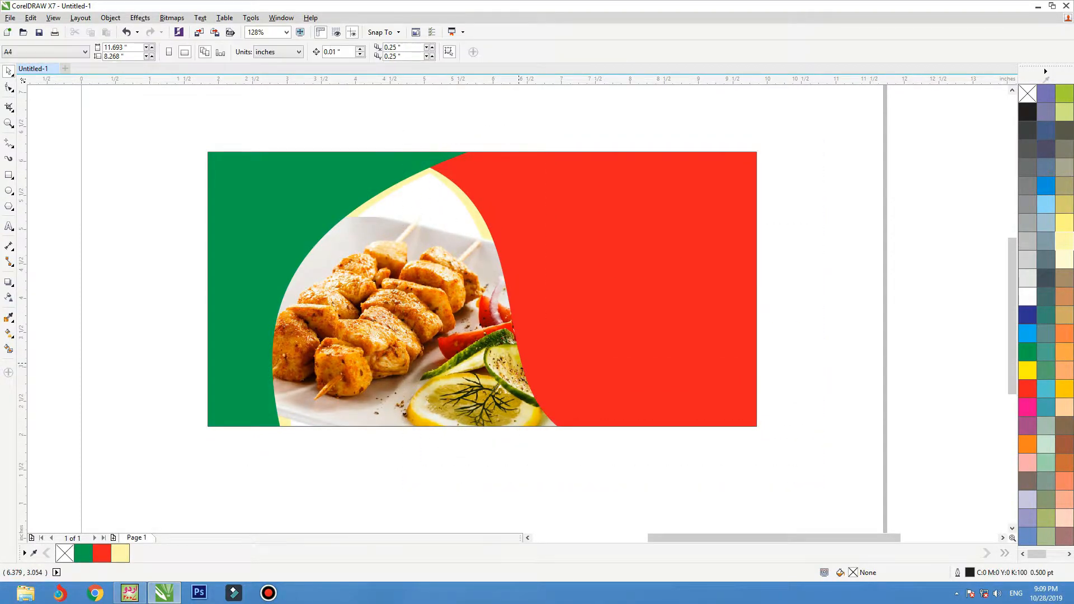
{"action": "left_click_drag", "start_coordinate": [421, 226], "coordinate": [405, 271]}
{"action": "key", "text": "ctrl+z"}
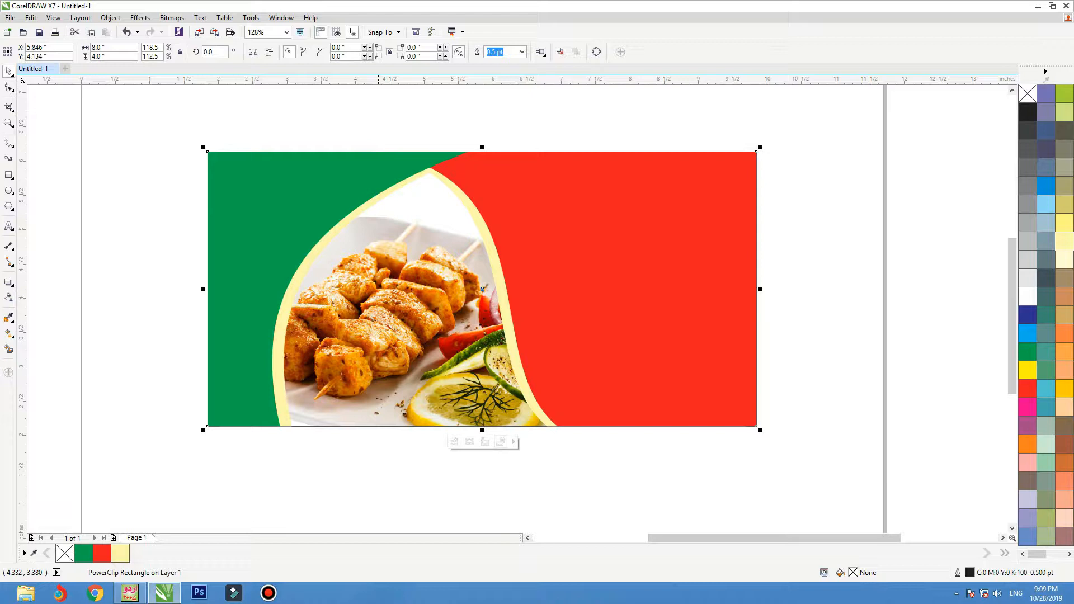
{"action": "left_click_drag", "start_coordinate": [338, 192], "coordinate": [290, 190]}
Darken the green shape's fill to forest green with magenta 10 and black 60.
{"action": "key", "text": "ctrl+z"}
{"action": "key", "text": "shift+F11"}
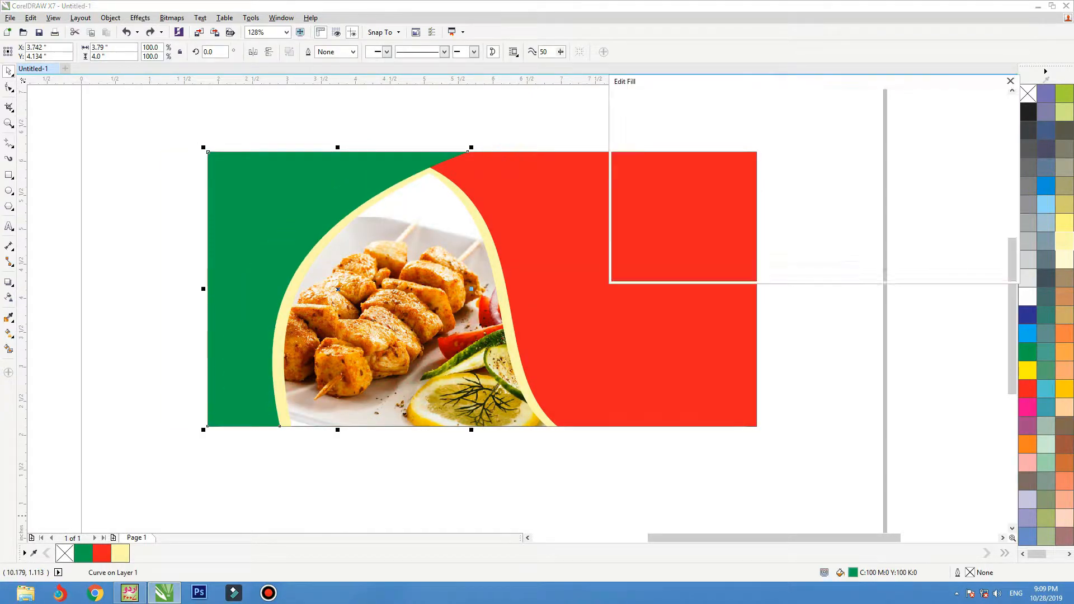
{"action": "double_click", "coordinate": [926, 194]}
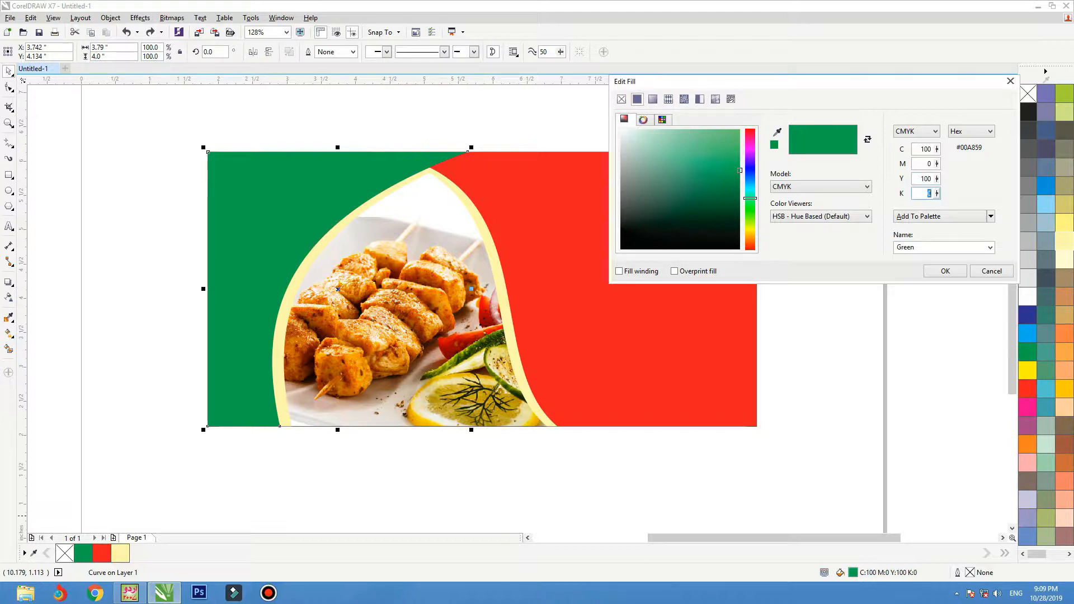
{"action": "type", "text": "60"}
{"action": "key", "text": "Tab"}
{"action": "key", "text": "shift+Tab"}
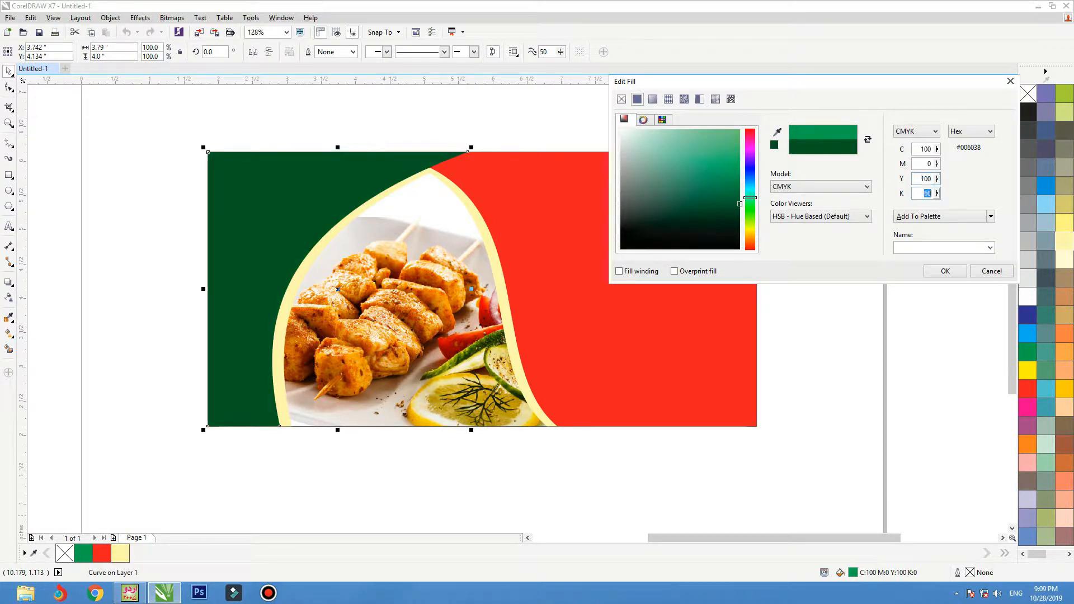
{"action": "type", "text": "10"}
{"action": "key", "text": "Tab"}
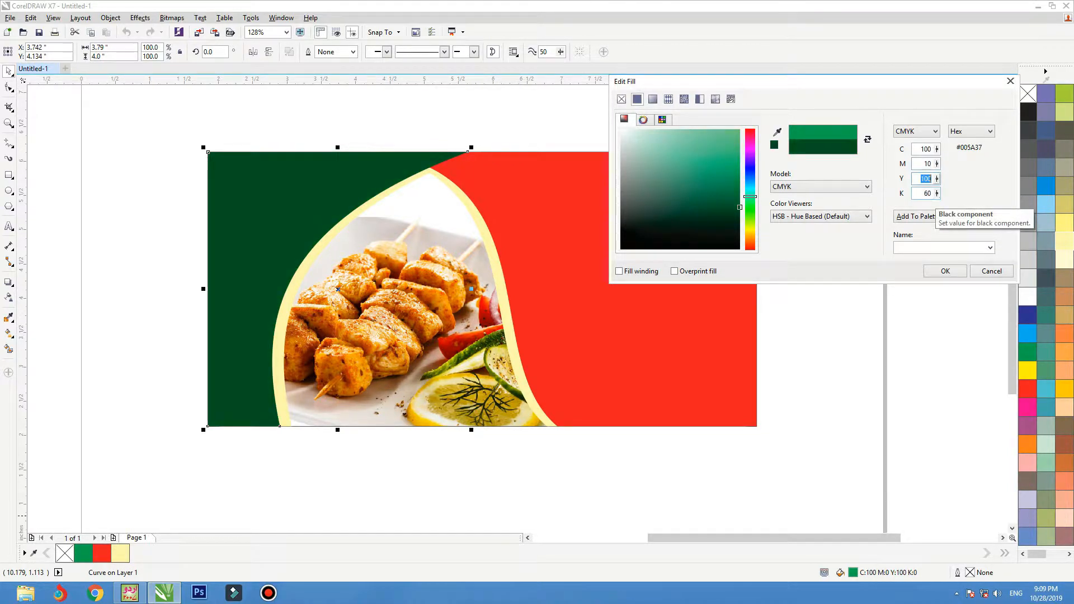
{"action": "key", "text": "Return"}
Darken the red shape's fill to maroon with cyan 10 and black 60.
{"action": "left_click", "coordinate": [586, 241]}
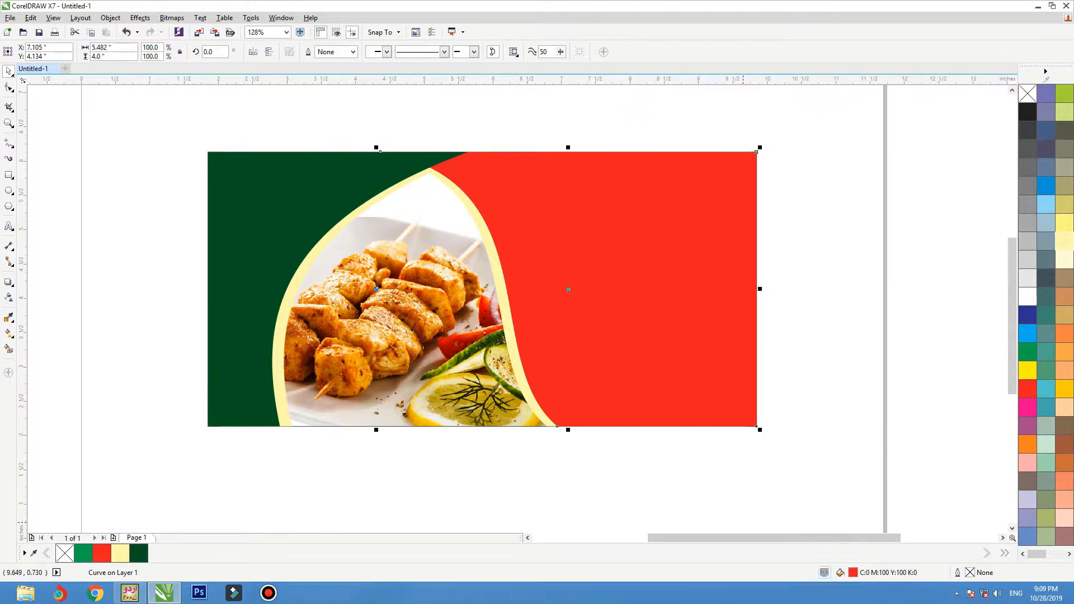
{"action": "double_click", "coordinate": [853, 572]}
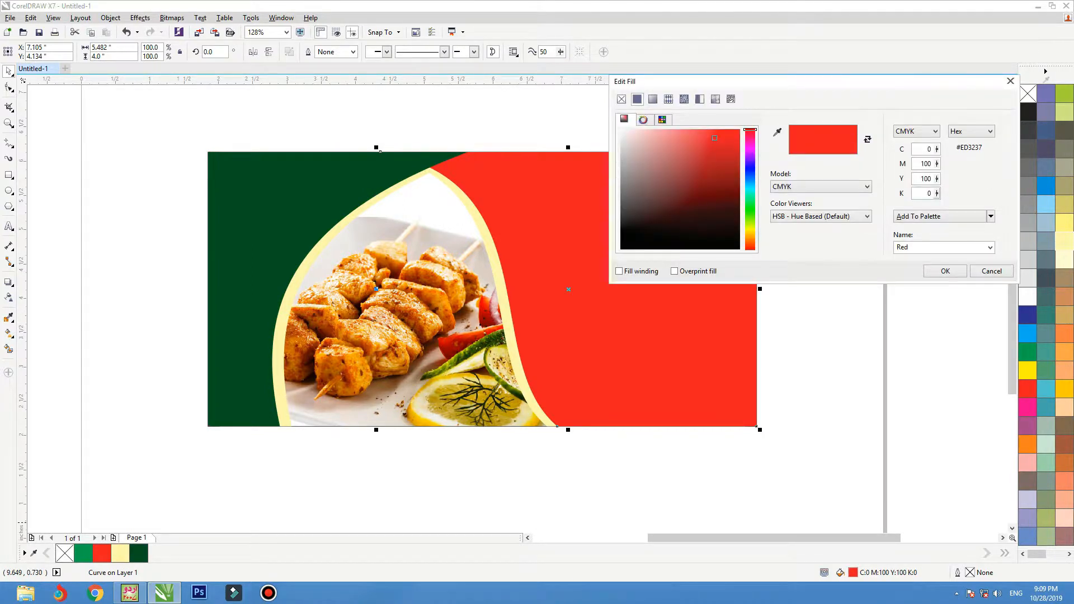
{"action": "left_click", "coordinate": [930, 193]}
{"action": "type", "text": "60"}
{"action": "key", "text": "Tab"}
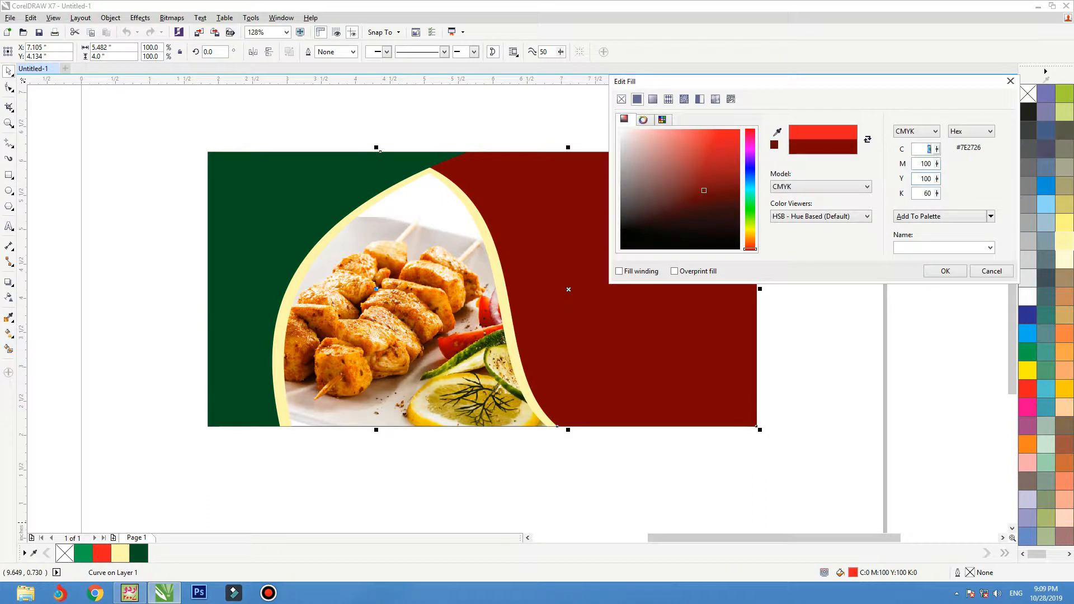
{"action": "type", "text": "10"}
{"action": "key", "text": "Tab"}
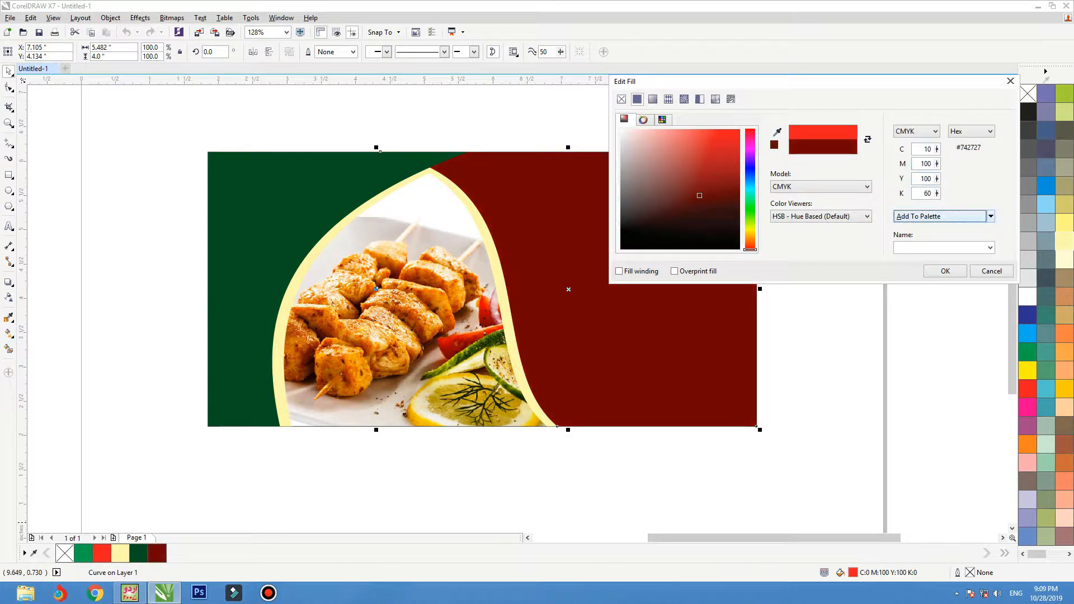
{"action": "left_click", "coordinate": [946, 271]}
{"action": "left_click", "coordinate": [582, 294]}
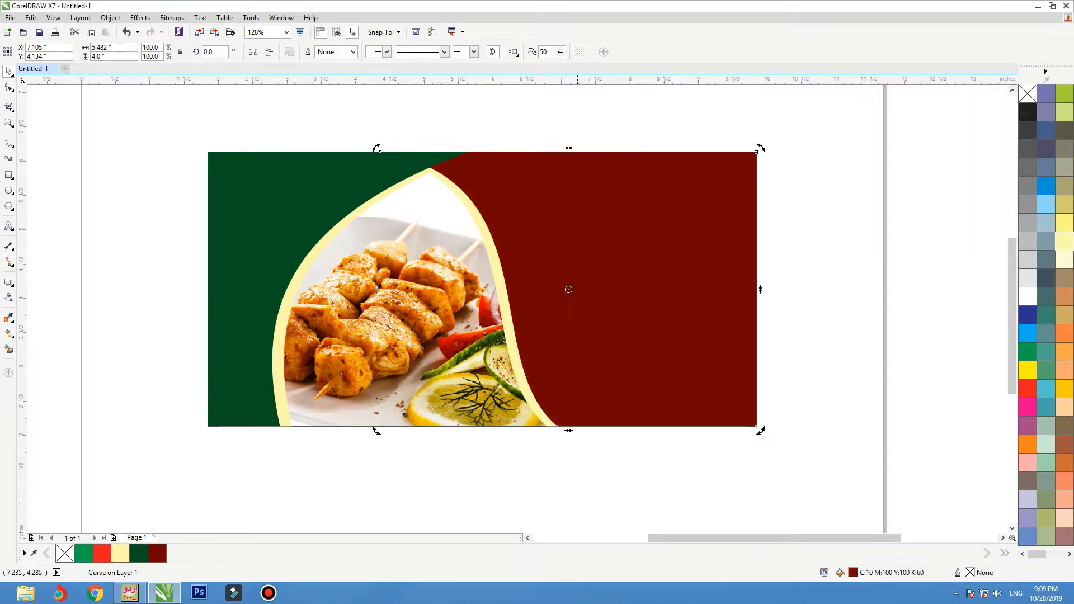
Give the red shape a linear gradient from dark red at its bottom edge to bright red at upper right.
{"action": "key", "text": "g"}
{"action": "left_click_drag", "start_coordinate": [492, 300], "coordinate": [751, 227]}
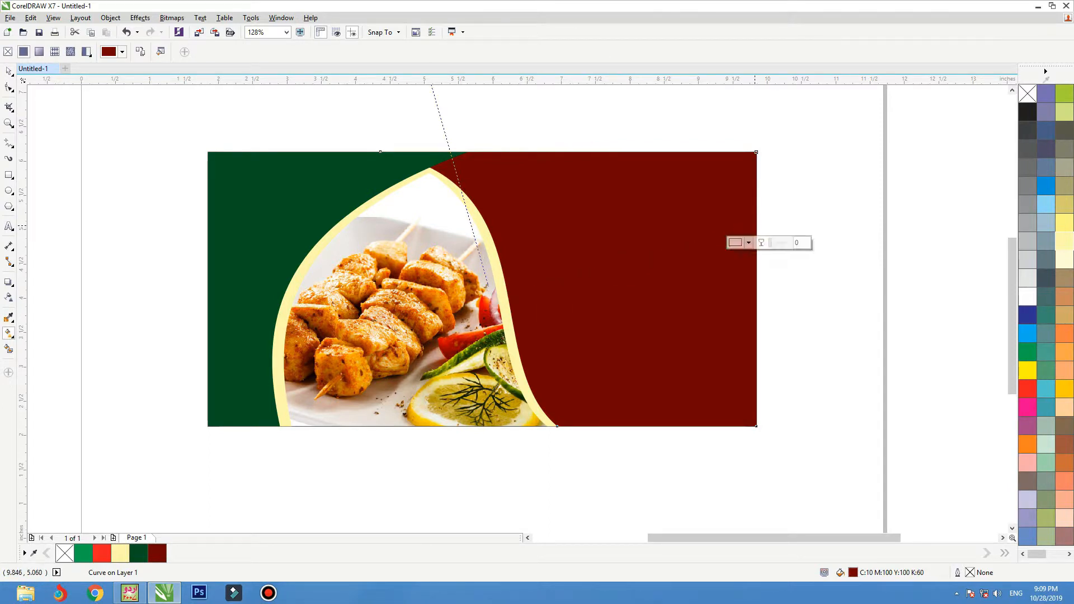
{"action": "key", "text": "ctrl+z"}
{"action": "key", "text": "space"}
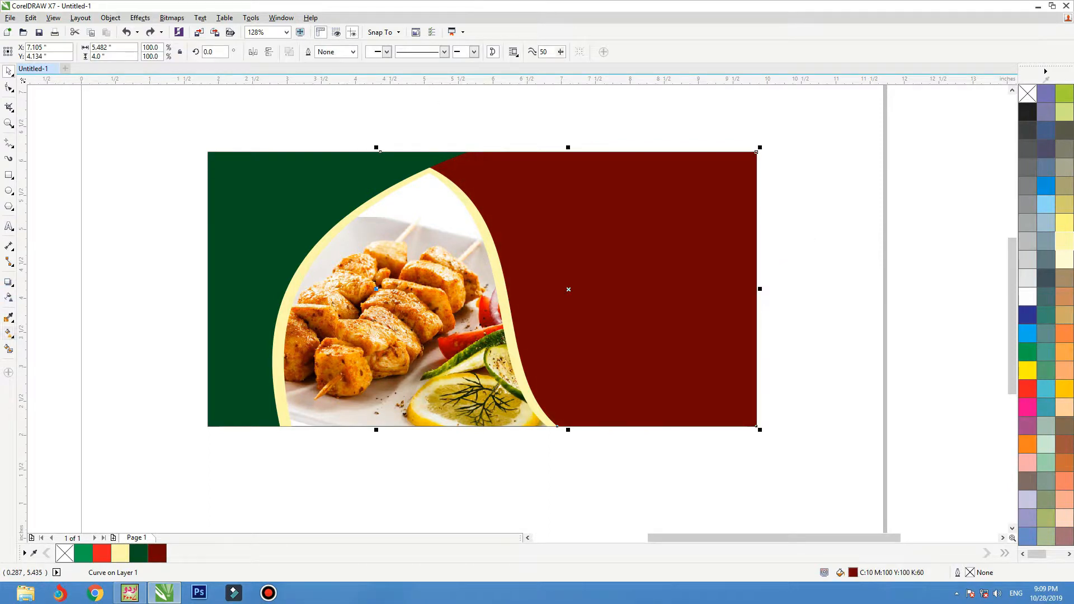
{"action": "left_click", "coordinate": [12, 336]}
{"action": "left_click", "coordinate": [53, 333]}
{"action": "left_click_drag", "start_coordinate": [502, 323], "coordinate": [756, 208]}
{"action": "left_click", "coordinate": [1028, 389]}
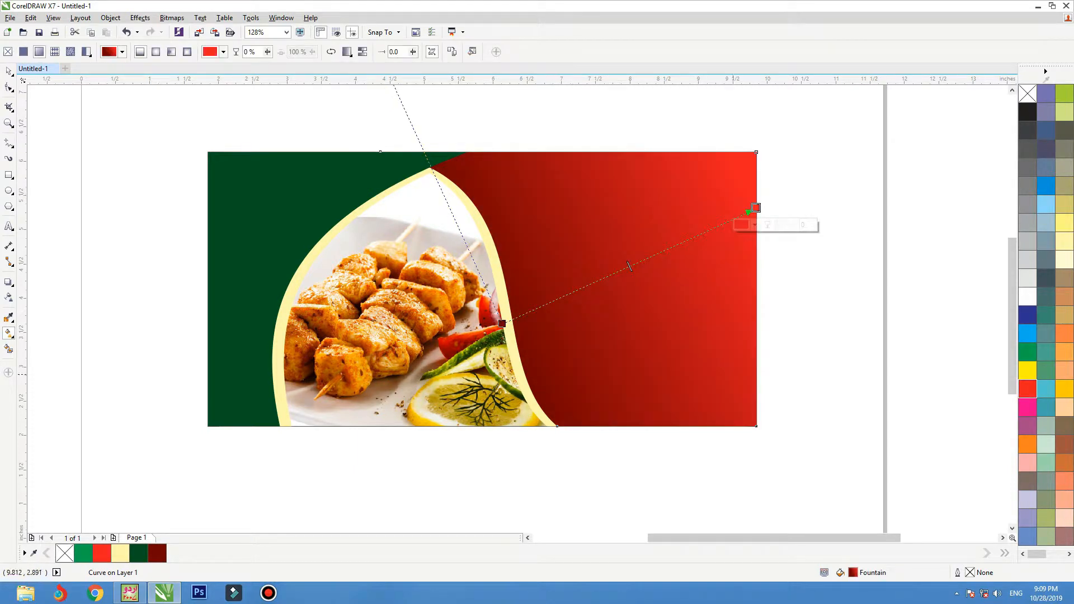
{"action": "left_click_drag", "start_coordinate": [501, 324], "coordinate": [508, 426]}
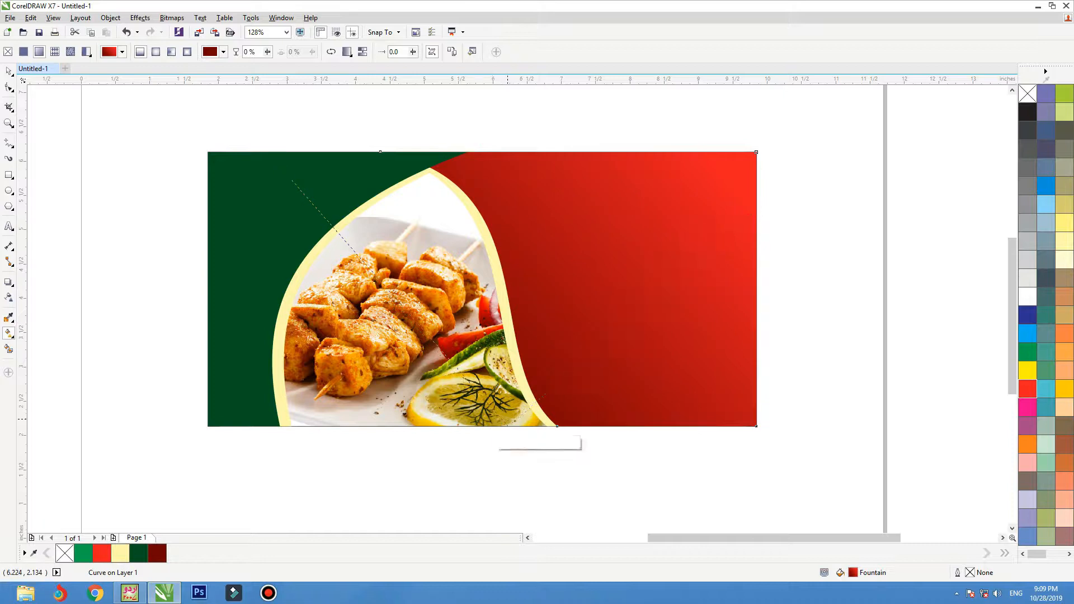
{"action": "left_click", "coordinate": [212, 200]}
Fill the green shape with a top-to-bottom gradient ending in the palette green.
{"action": "left_click_drag", "start_coordinate": [213, 162], "coordinate": [290, 458]}
{"action": "left_click", "coordinate": [1027, 352]}
{"action": "key", "text": "space"}
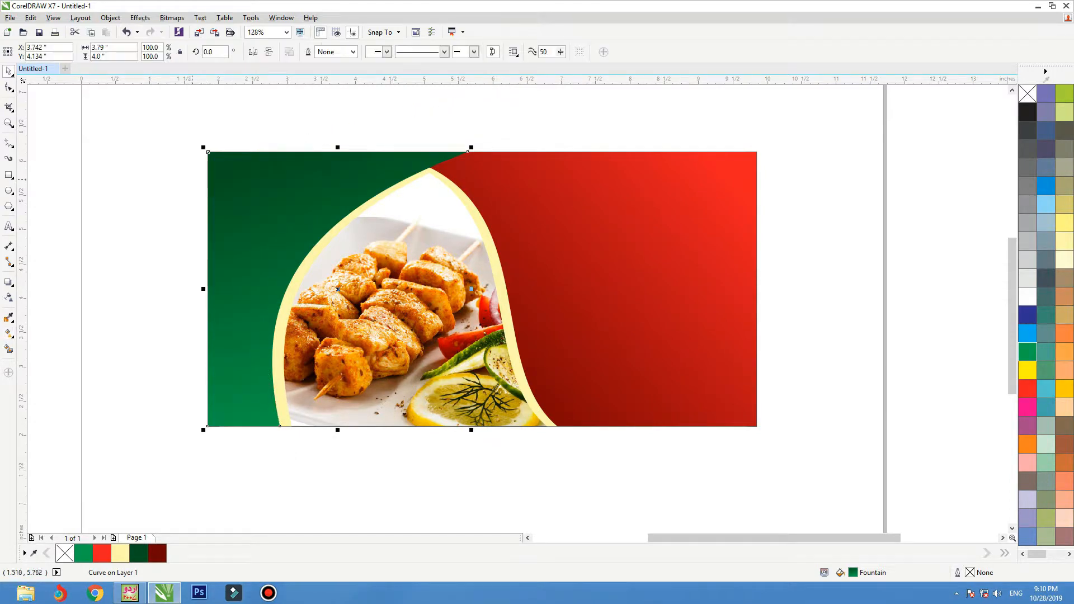
Try moving both shapes together, undo it, and reselect only the green shape.
{"action": "left_click", "coordinate": [537, 221], "text": "shift"}
{"action": "left_click_drag", "start_coordinate": [537, 221], "coordinate": [559, 214]}
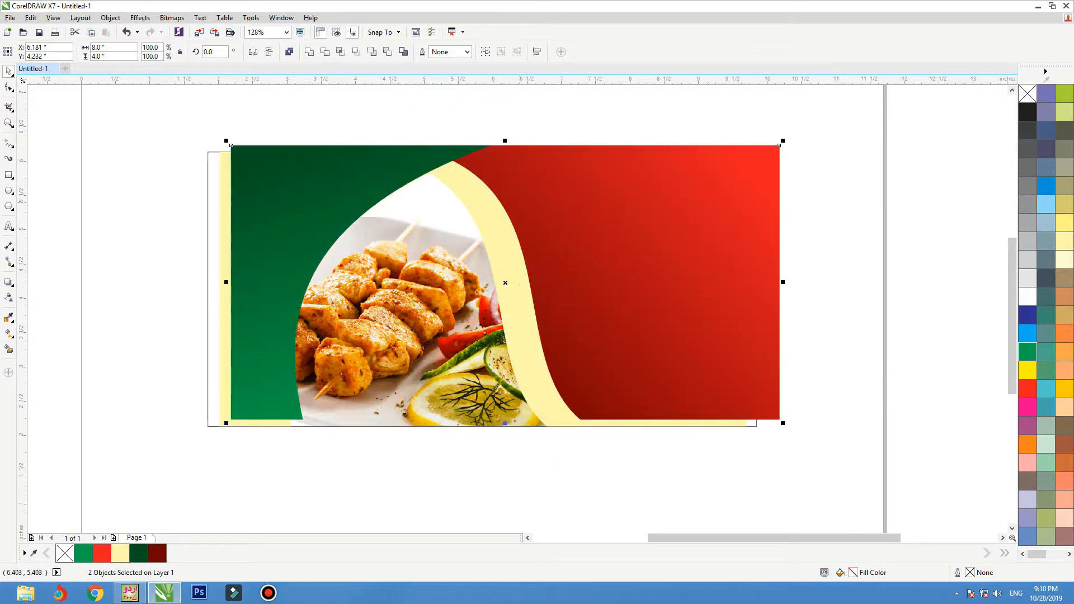
{"action": "key", "text": "ctrl+z"}
{"action": "left_click", "coordinate": [185, 229]}
{"action": "left_click", "coordinate": [224, 227]}
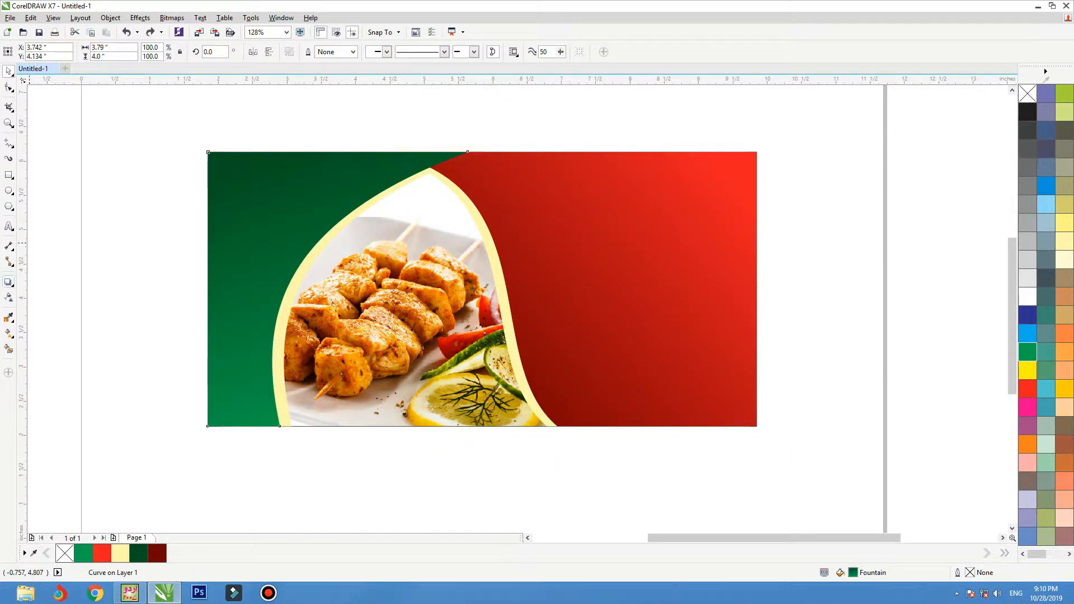
Add a flat drop shadow to the green shape with opacity 88 and feather 10.
{"action": "left_click", "coordinate": [9, 282]}
{"action": "left_click_drag", "start_coordinate": [209, 288], "coordinate": [245, 274]}
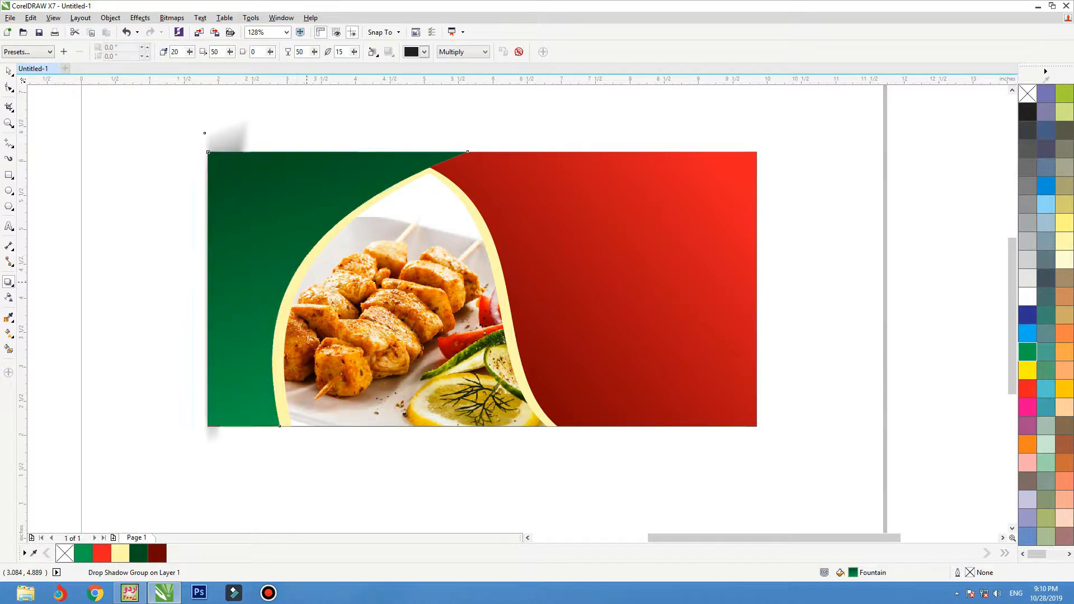
{"action": "left_click_drag", "start_coordinate": [338, 289], "coordinate": [307, 282]}
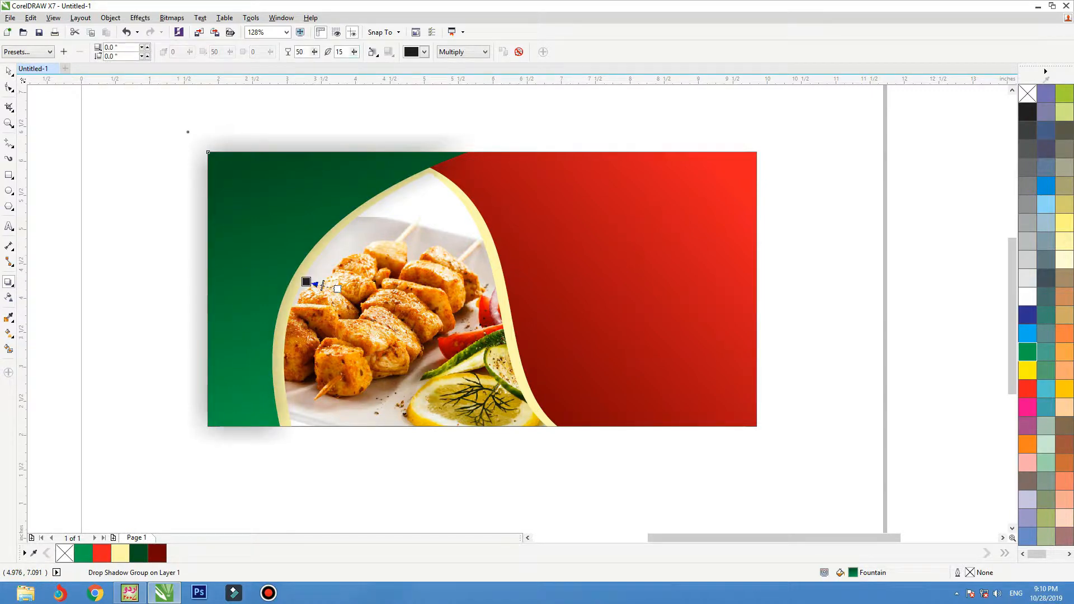
{"action": "type", "text": "88"}
{"action": "key", "text": "Tab"}
{"action": "type", "text": "1"}
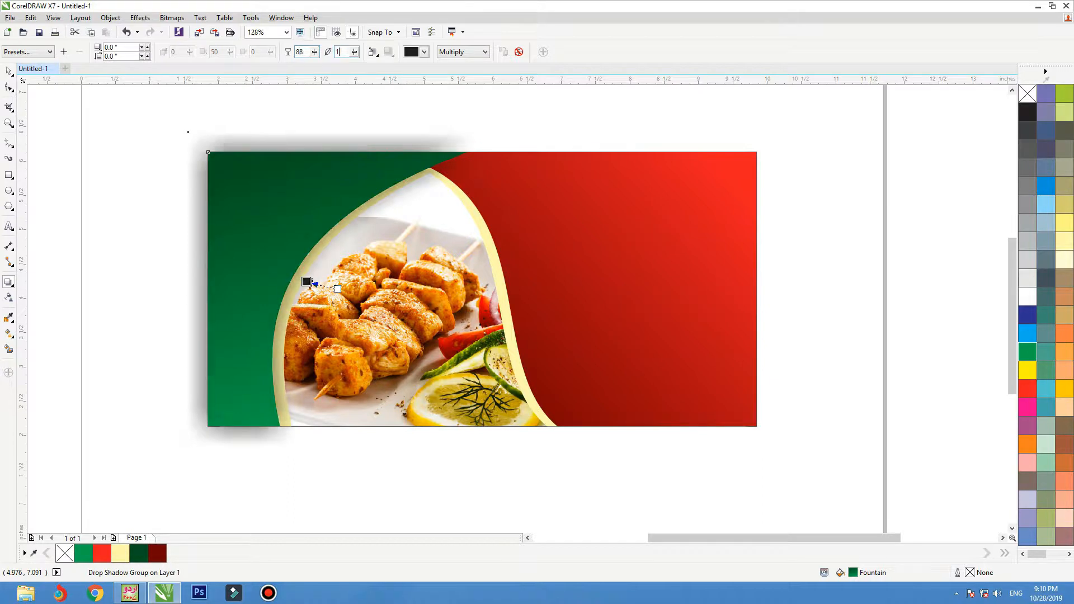
{"action": "type", "text": "0"}
{"action": "key", "text": "Return"}
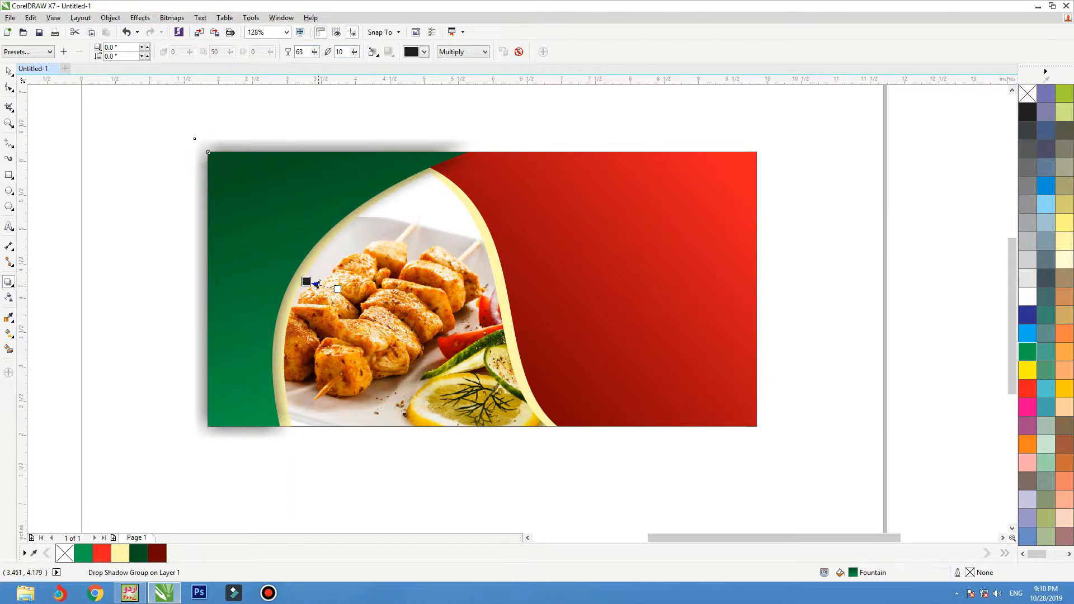
Try moving the shadow and the red shape, undoing each change.
{"action": "key", "text": "space"}
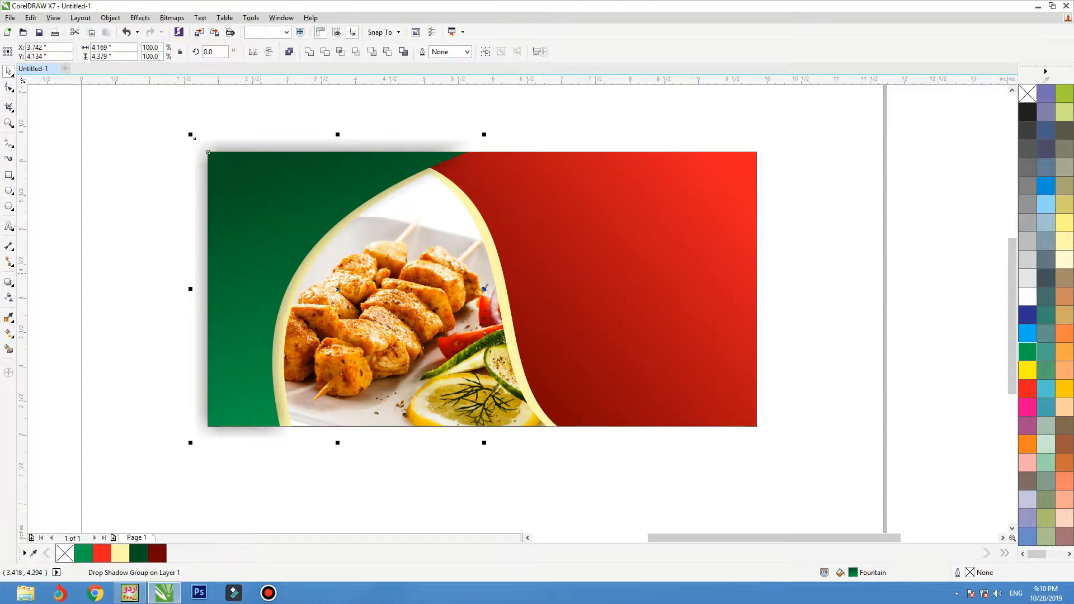
{"action": "key", "text": "ctrl+z"}
{"action": "key", "text": "ctrl+z"}
{"action": "key", "text": "ctrl+z"}
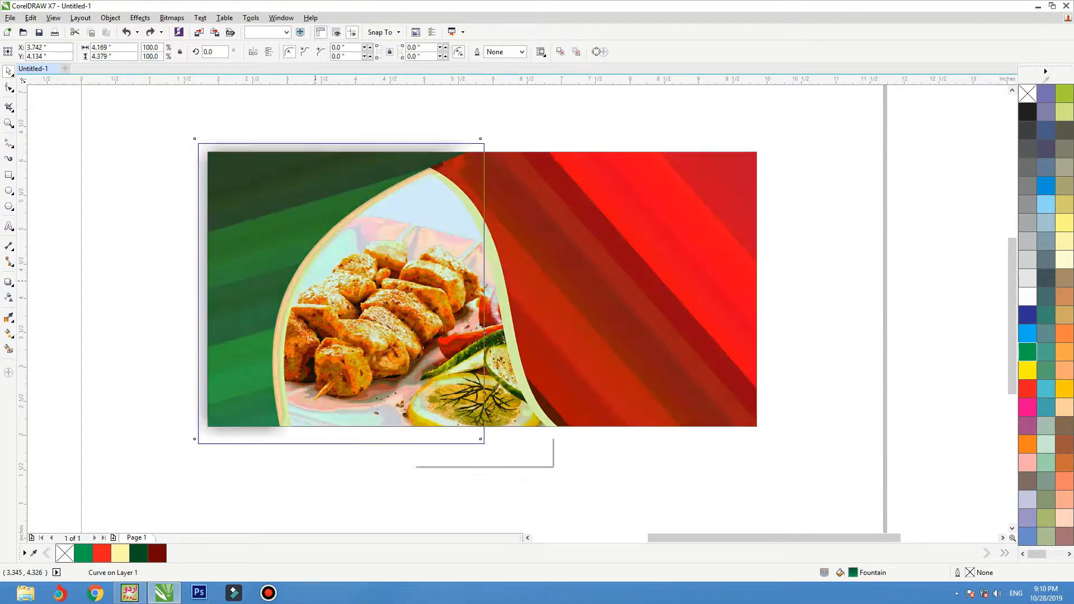
{"action": "left_click_drag", "start_coordinate": [315, 280], "coordinate": [323, 288]}
{"action": "key", "text": "ctrl+z"}
{"action": "left_click_drag", "start_coordinate": [567, 238], "coordinate": [564, 282]}
{"action": "key", "text": "ctrl+z"}
Give the red shape a matching drop shadow with opacity 88 and feather 10.
{"action": "key", "text": "space"}
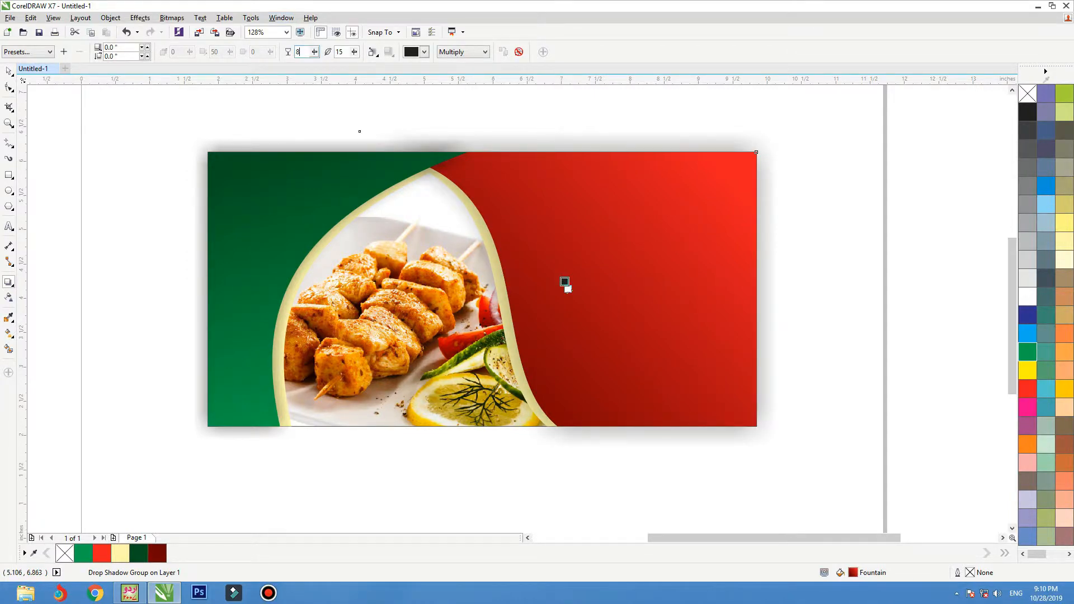
{"action": "type", "text": "8"}
{"action": "key", "text": "Tab"}
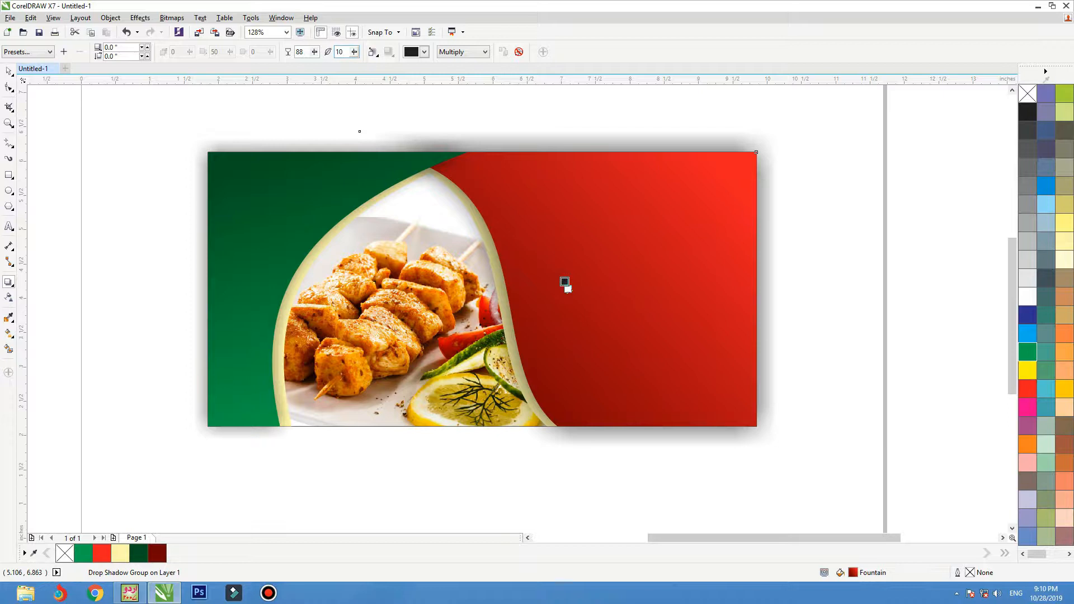
{"action": "key", "text": "Return"}
{"action": "key", "text": "space"}
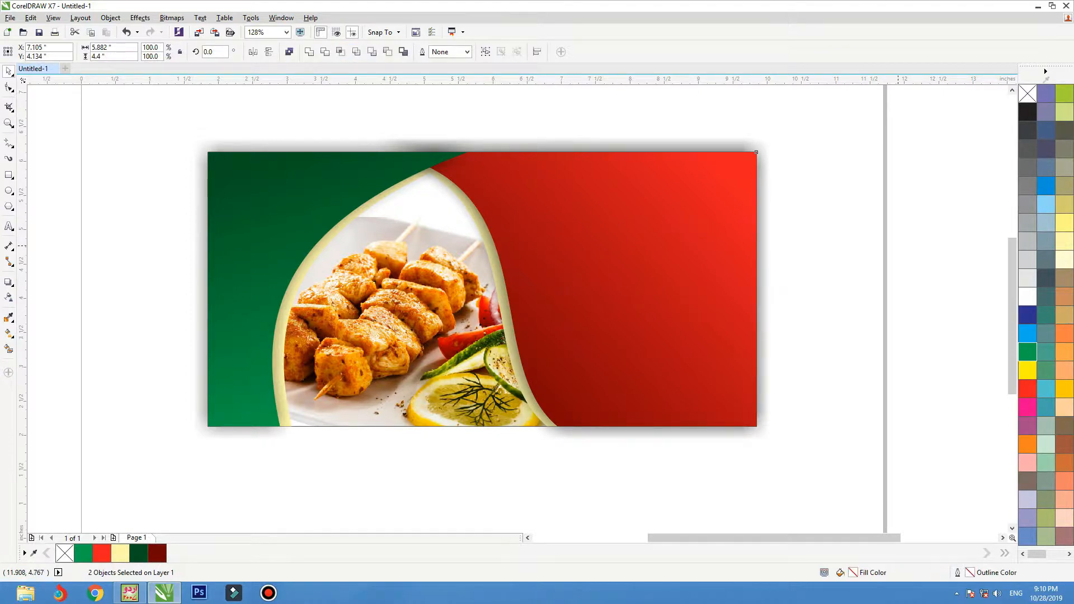
Select the red shape, shadow rectangle and green shape, undoing trial moves.
{"action": "key", "text": "Escape"}
{"action": "left_click_drag", "start_coordinate": [762, 246], "coordinate": [797, 249]}
{"action": "key", "text": "ctrl+z"}
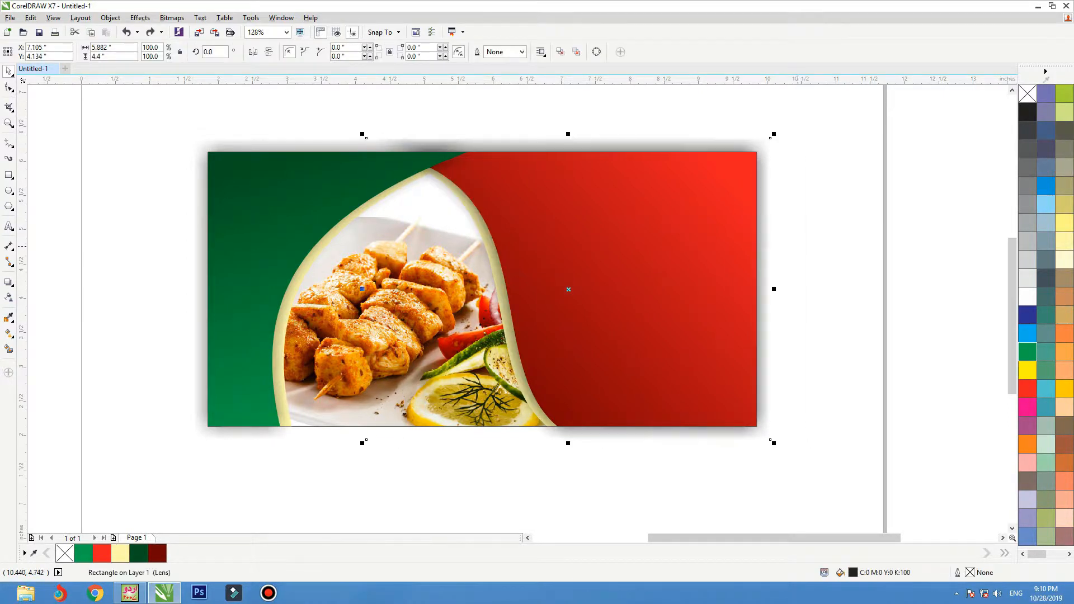
{"action": "left_click", "coordinate": [798, 249]}
{"action": "left_click", "coordinate": [733, 224]}
{"action": "left_click", "coordinate": [774, 148]}
{"action": "left_click_drag", "start_coordinate": [352, 146], "coordinate": [341, 249]}
{"action": "key", "text": "ctrl+z"}
{"action": "left_click", "coordinate": [285, 204], "text": "shift"}
{"action": "left_click_drag", "start_coordinate": [285, 205], "coordinate": [259, 204]}
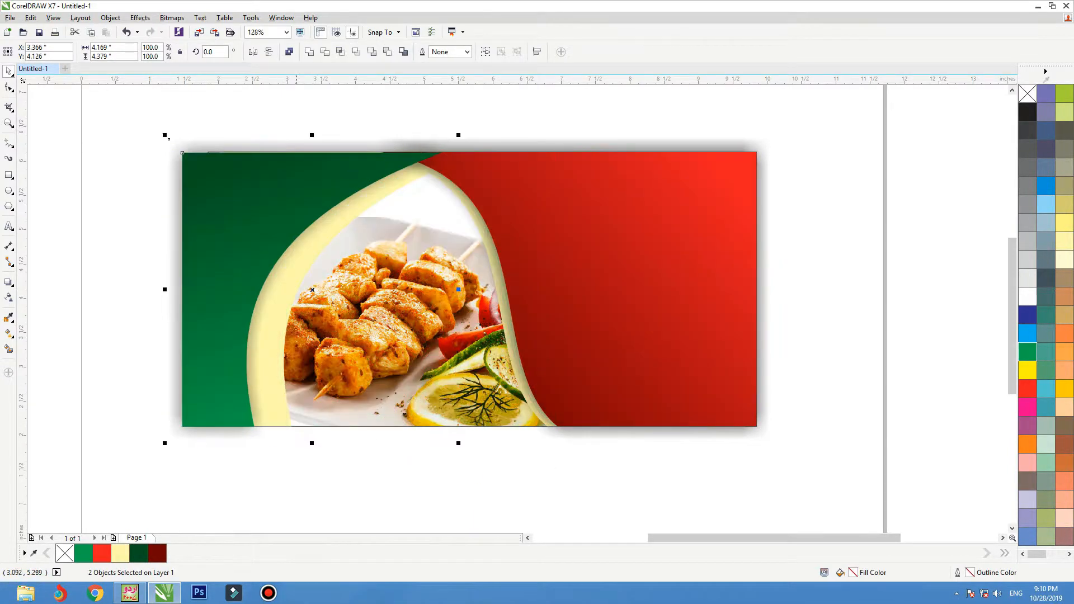
{"action": "key", "text": "ctrl+z"}
Try PowerClipping all three banner pieces into the rectangle, then undo it.
{"action": "left_click_drag", "start_coordinate": [531, 113], "coordinate": [110, 508]}
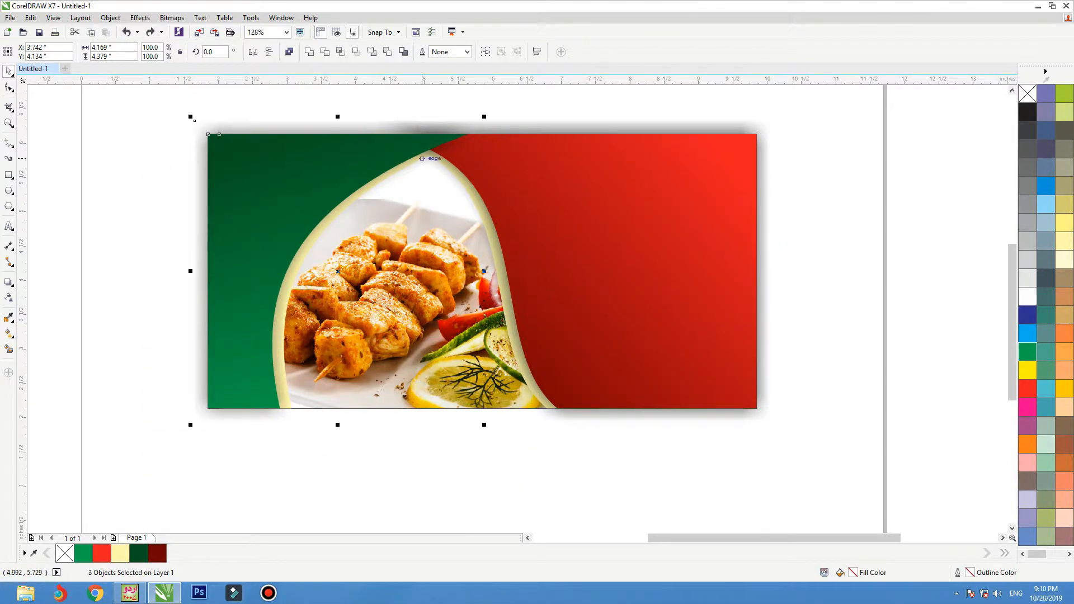
{"action": "right_click", "coordinate": [417, 134]}
{"action": "left_click", "coordinate": [441, 141]}
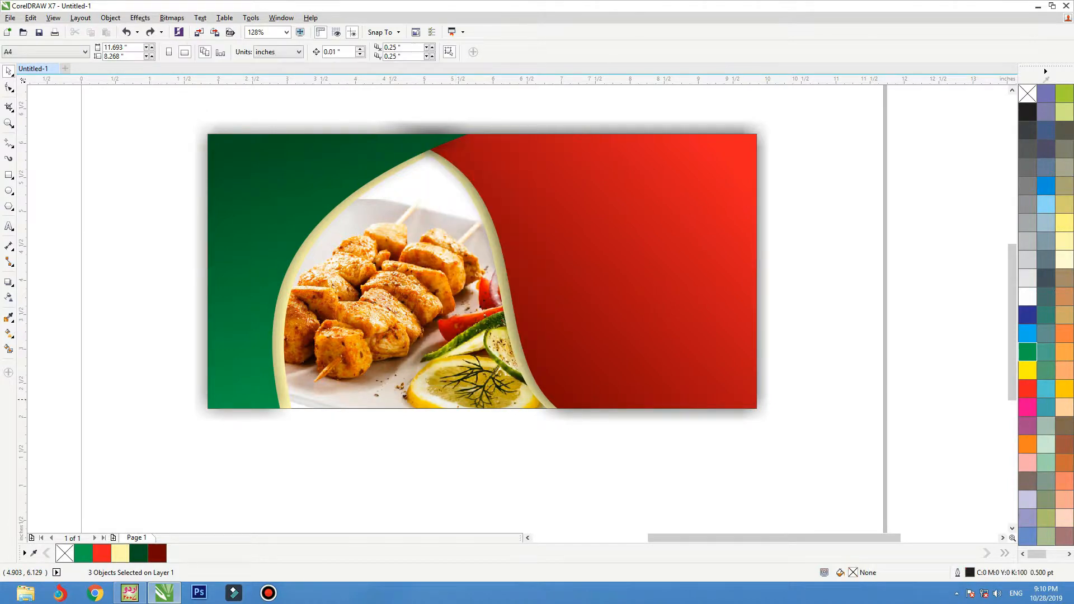
{"action": "left_click", "coordinate": [438, 401]}
{"action": "left_click", "coordinate": [530, 316]}
{"action": "left_click", "coordinate": [503, 406]}
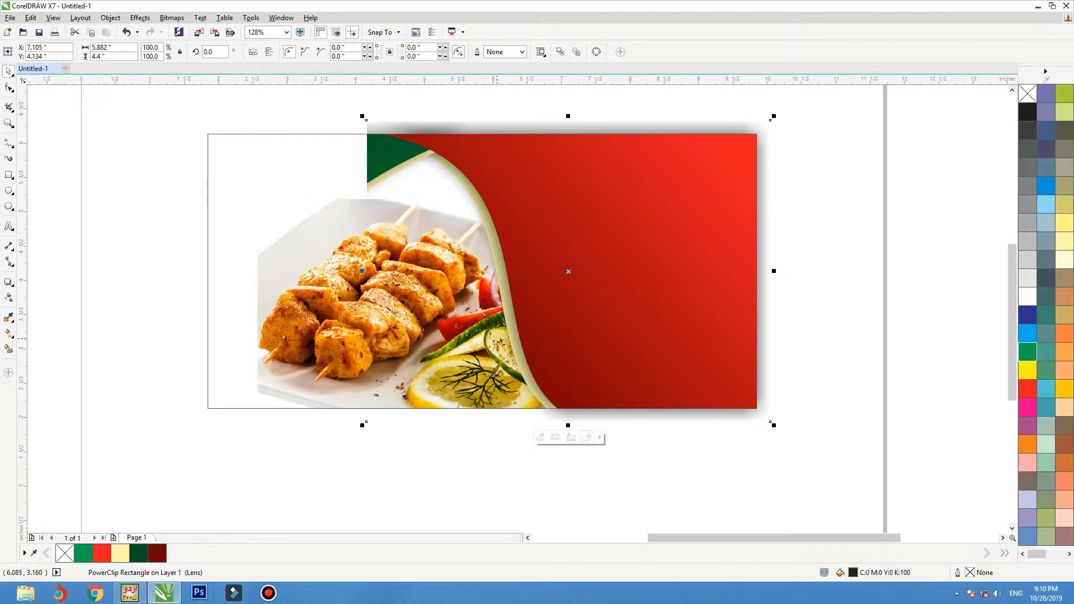
{"action": "key", "text": "ctrl+z"}
{"action": "scroll", "coordinate": [497, 339], "scroll_direction": "down", "scroll_amount": 1}
{"action": "left_click", "coordinate": [747, 301]}
{"action": "left_click_drag", "start_coordinate": [451, 342], "coordinate": [451, 184]}
{"action": "key", "text": "ctrl+z"}
Group the green side's objects and the red side's objects, moving the red group aside.
{"action": "left_click_drag", "start_coordinate": [184, 158], "coordinate": [541, 441]}
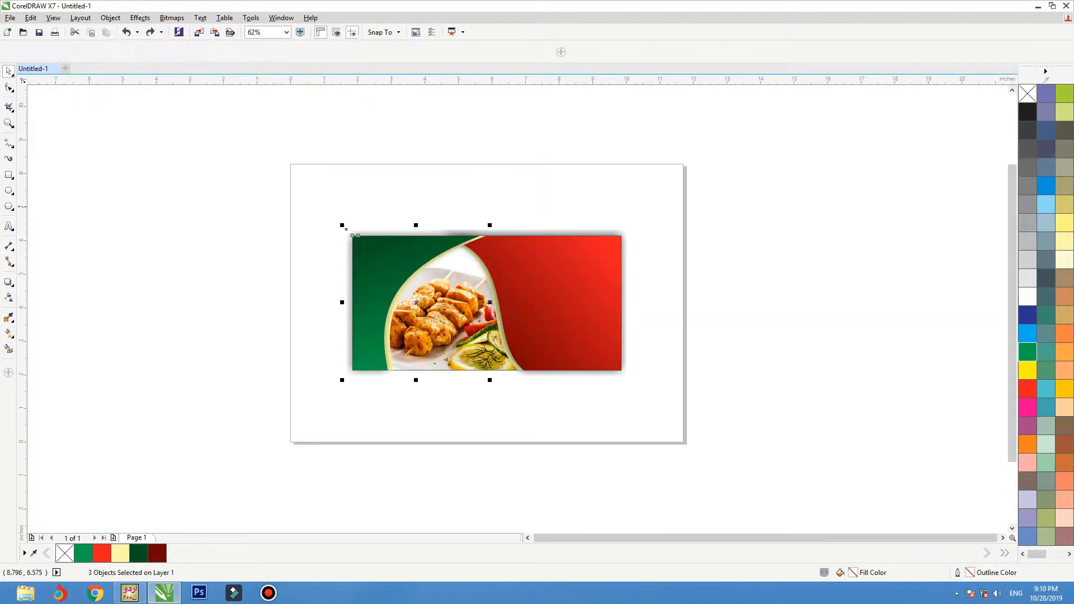
{"action": "key", "text": "ctrl+g"}
{"action": "left_click_drag", "start_coordinate": [686, 175], "coordinate": [417, 419]}
{"action": "key", "text": "ctrl+g"}
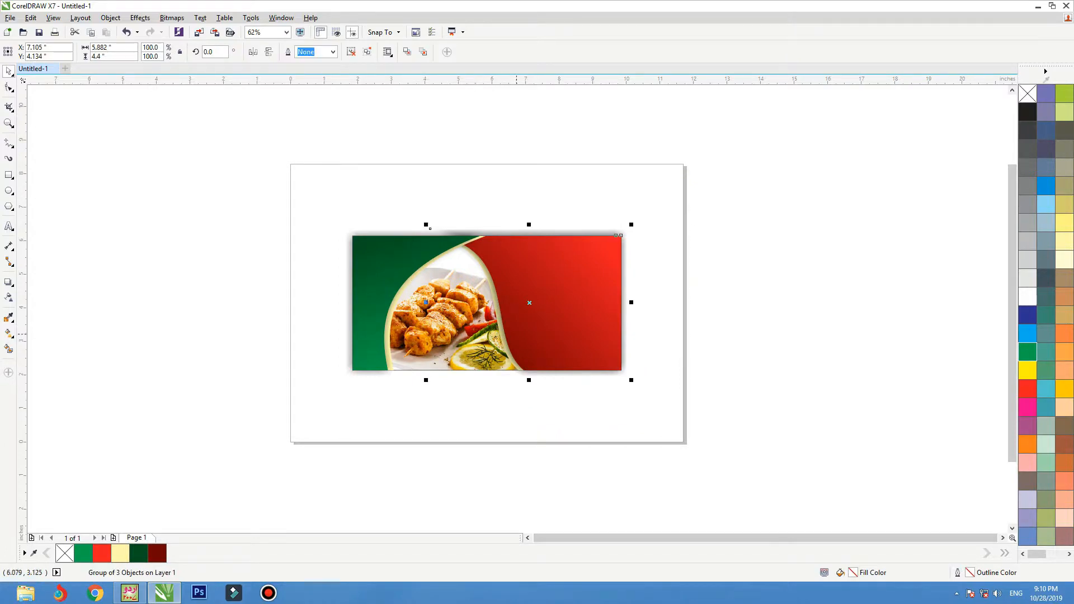
{"action": "left_click_drag", "start_coordinate": [517, 335], "coordinate": [680, 325]}
PowerClip the green and photo group inside the white banner rectangle.
{"action": "left_click", "coordinate": [372, 297]}
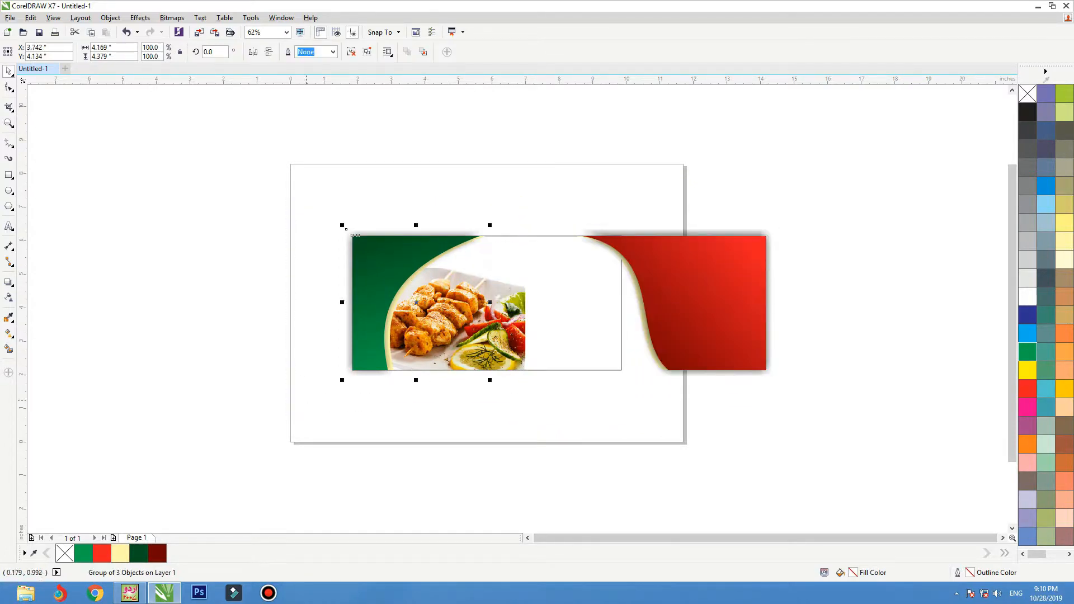
{"action": "scroll", "coordinate": [372, 297], "scroll_direction": "up", "scroll_amount": 3}
{"action": "scroll", "coordinate": [436, 247], "scroll_direction": "down", "scroll_amount": 2}
{"action": "right_click", "coordinate": [434, 226]}
{"action": "left_click", "coordinate": [481, 231]}
{"action": "left_click", "coordinate": [727, 251]}
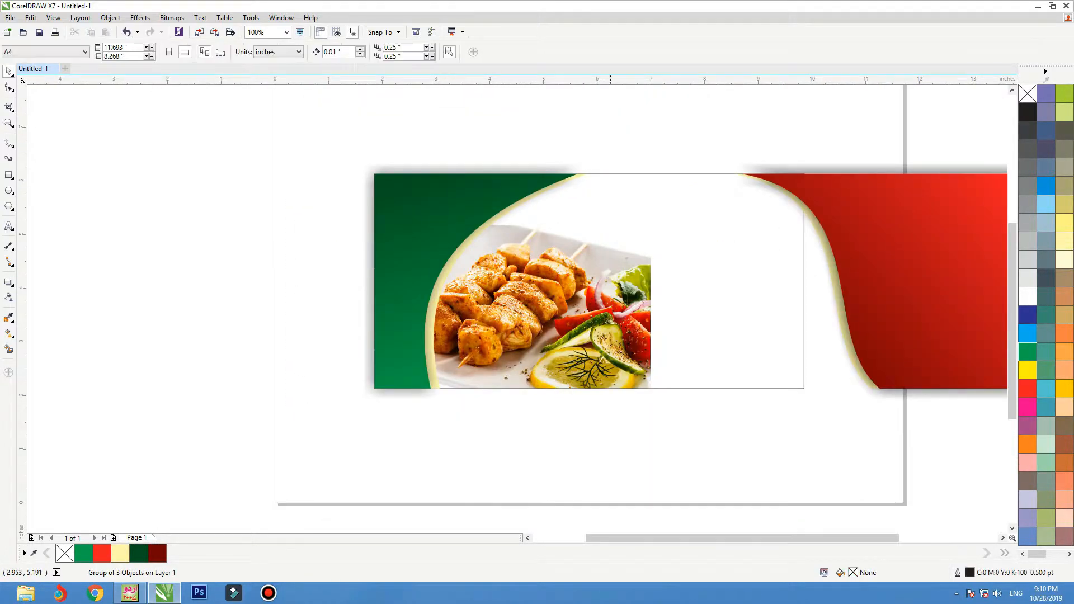
Move the red artwork group back and PowerClip it inside the banner rectangle.
{"action": "scroll", "coordinate": [684, 209], "scroll_direction": "down", "scroll_amount": 1}
{"action": "left_click", "coordinate": [706, 245]}
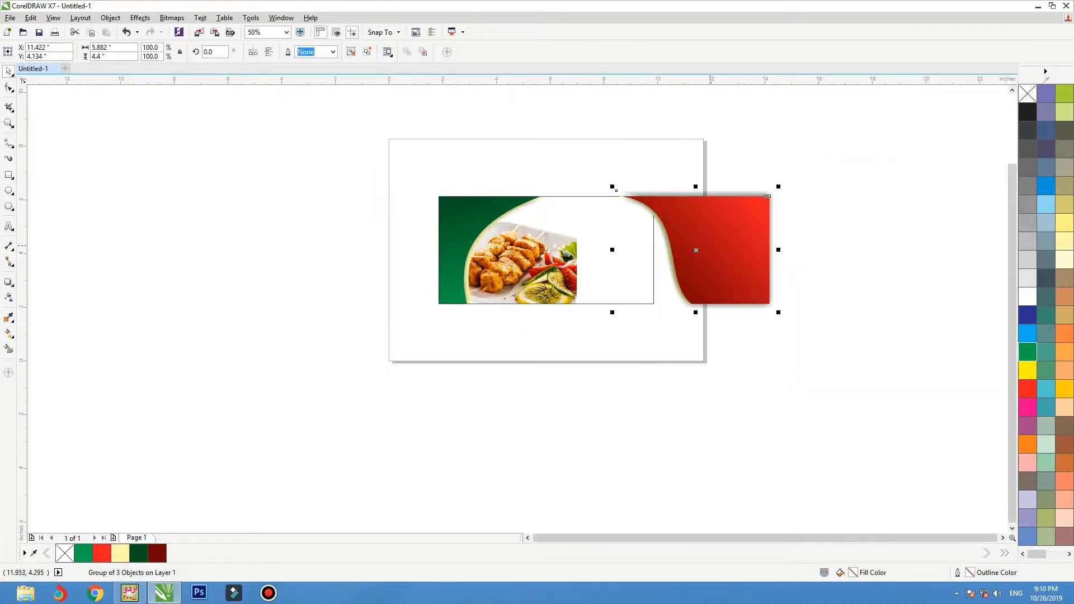
{"action": "left_click_drag", "start_coordinate": [706, 244], "coordinate": [615, 244]}
{"action": "right_click", "coordinate": [618, 227]}
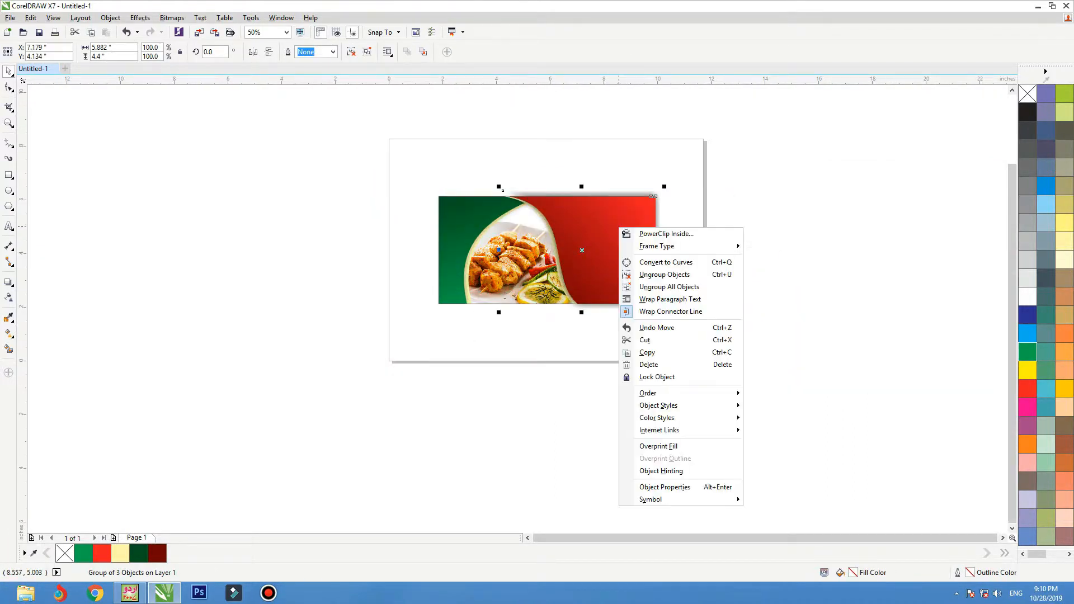
{"action": "left_click", "coordinate": [663, 233]}
{"action": "left_click", "coordinate": [537, 265]}
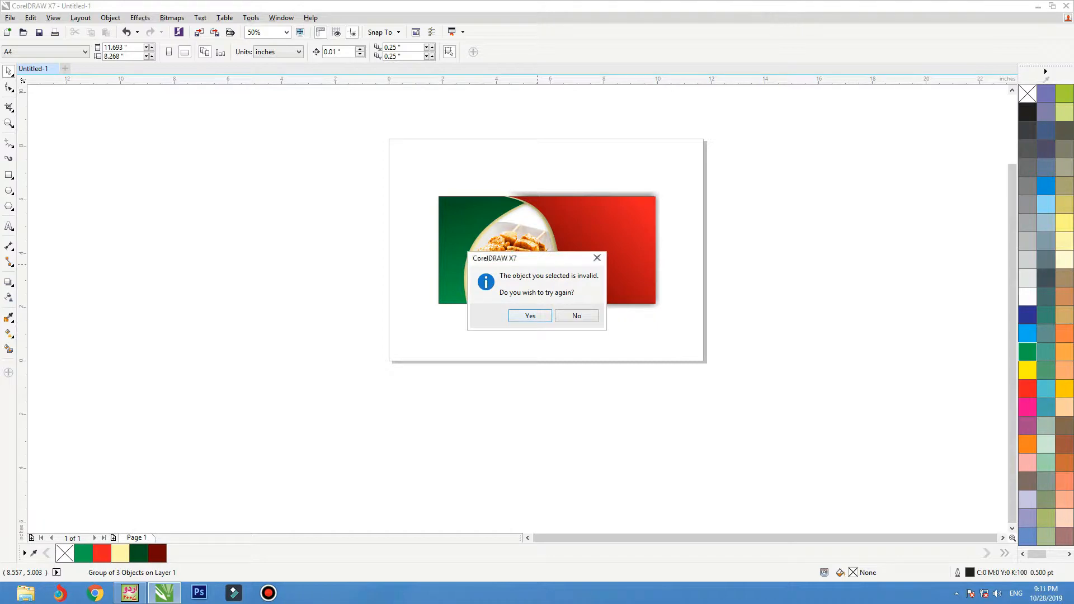
{"action": "key", "text": "Return"}
{"action": "left_click", "coordinate": [455, 252]}
Edit the PowerClip contents to nudge the red artwork slightly right, then finish editing.
{"action": "left_click", "coordinate": [454, 252], "text": "ctrl"}
{"action": "left_click", "coordinate": [655, 256]}
{"action": "key", "text": "shift+F2"}
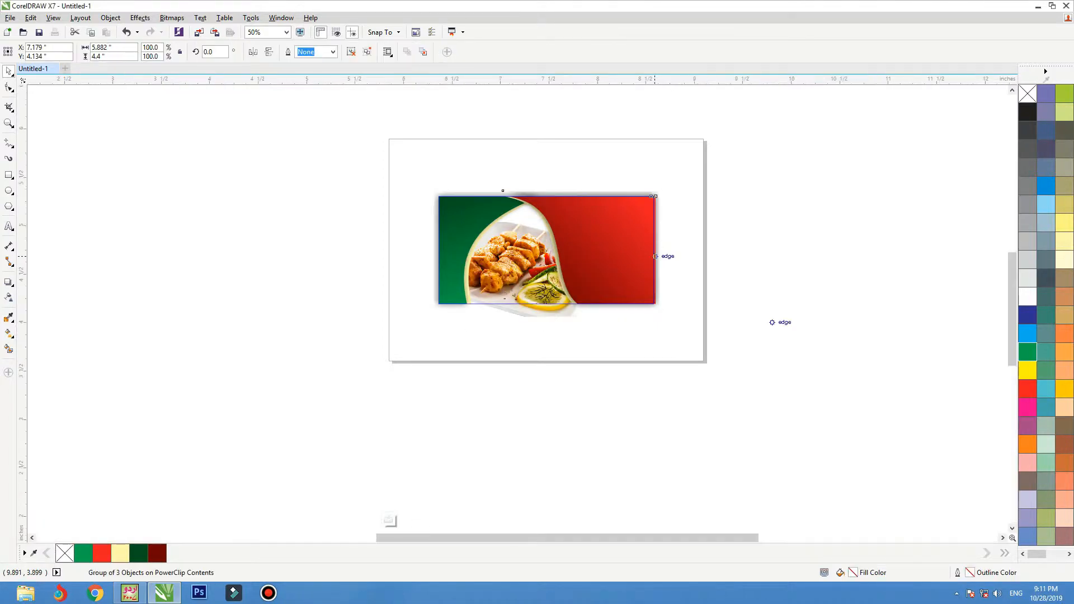
{"action": "key", "text": "Right"}
{"action": "key", "text": "Right"}
{"action": "key", "text": "Right"}
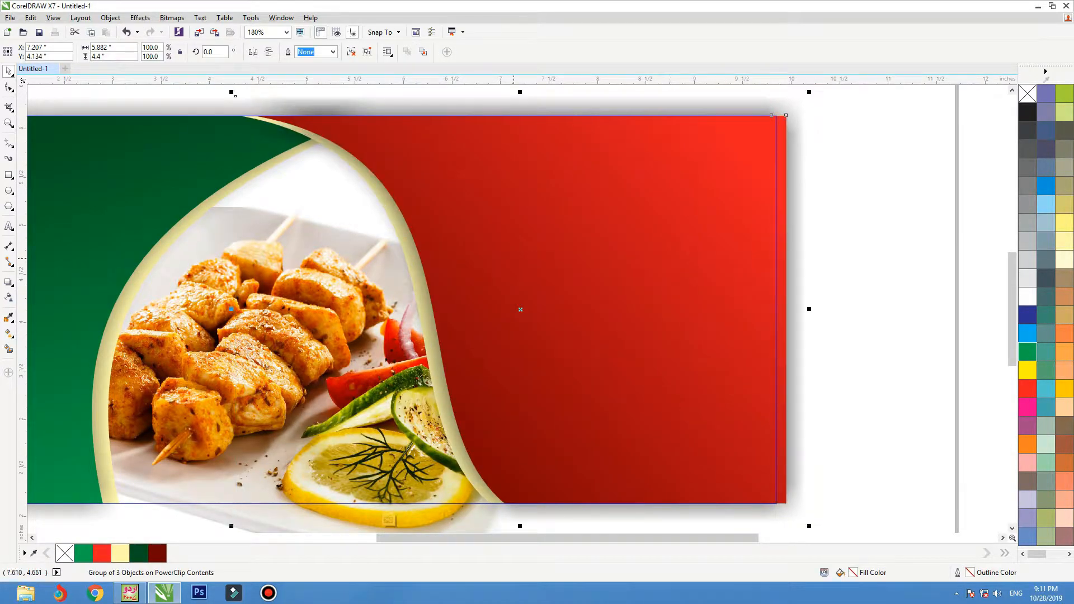
{"action": "scroll", "coordinate": [465, 297], "scroll_direction": "down", "scroll_amount": 1}
{"action": "left_click", "coordinate": [422, 143]}
{"action": "left_click", "coordinate": [422, 142], "text": "ctrl"}
{"action": "key", "text": "shift+F2"}
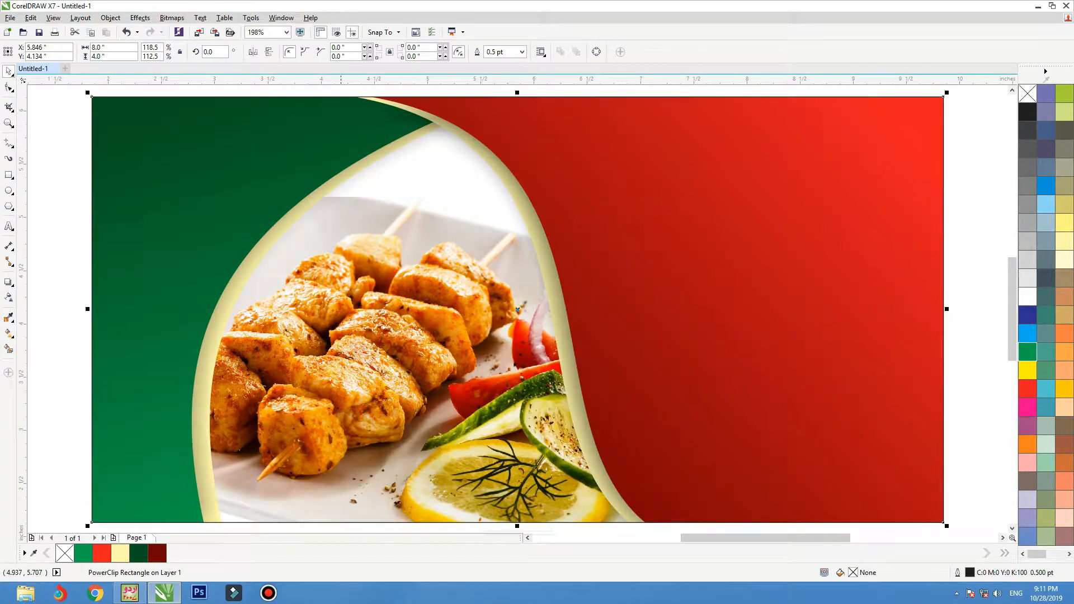
Add an inward contour to the banner and separate it into a 7.526 × 3.526 inch inset frame.
{"action": "left_click", "coordinate": [8, 281]}
{"action": "left_click", "coordinate": [45, 293]}
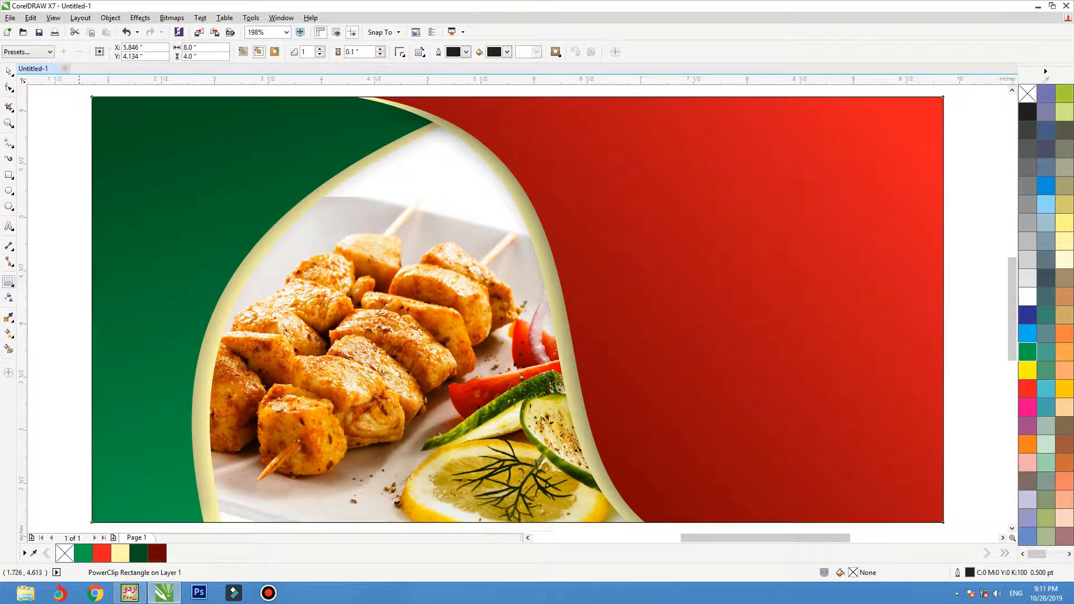
{"action": "left_click_drag", "start_coordinate": [91, 309], "coordinate": [116, 309]}
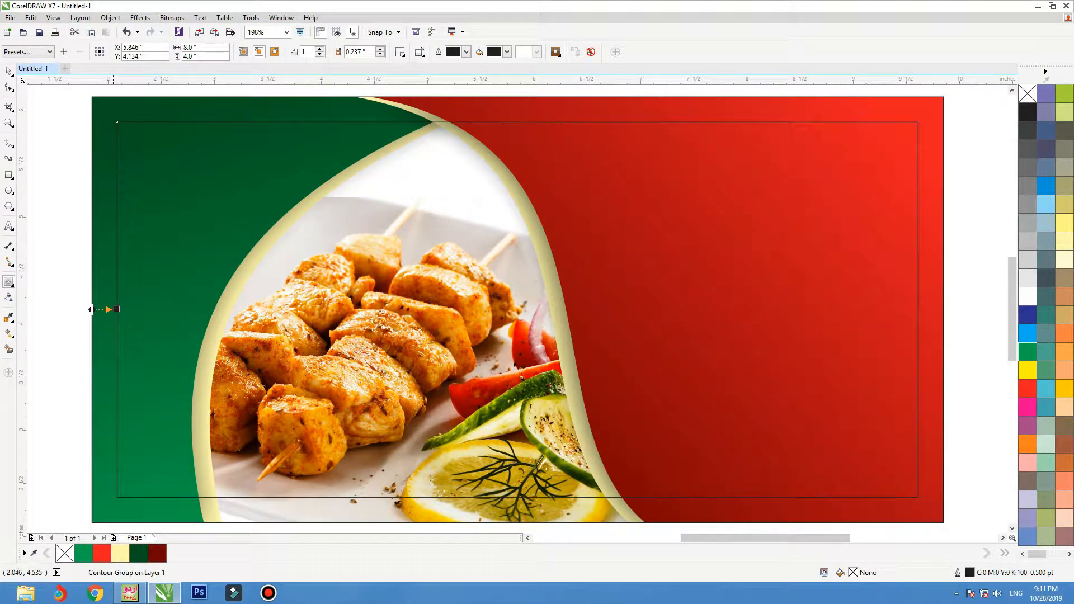
{"action": "key", "text": "space"}
{"action": "left_click", "coordinate": [61, 240]}
{"action": "left_click", "coordinate": [117, 242]}
{"action": "key", "text": "F3"}
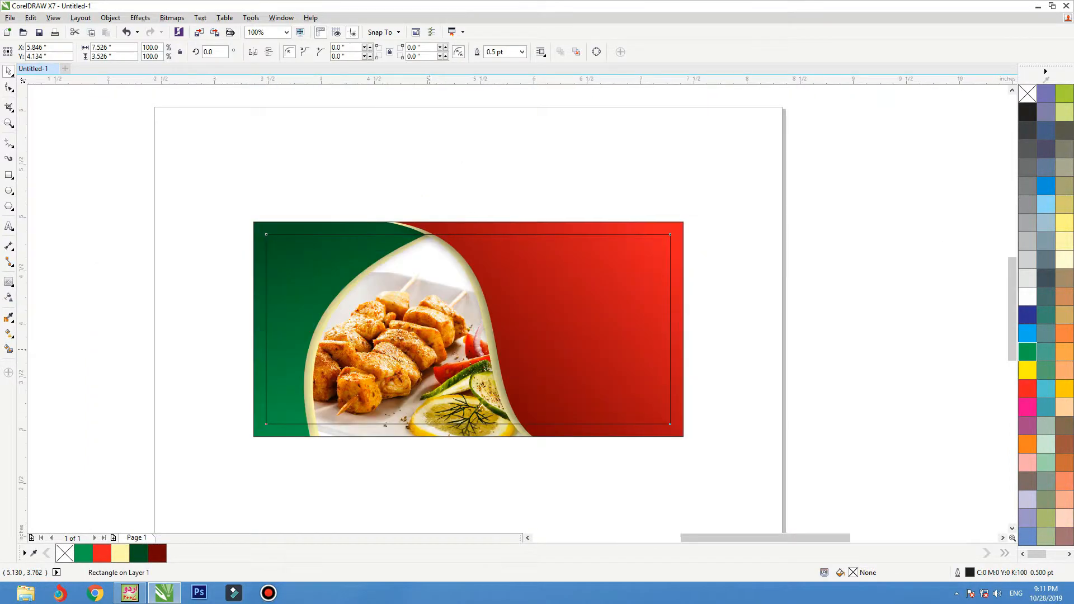
{"action": "key", "text": "F4"}
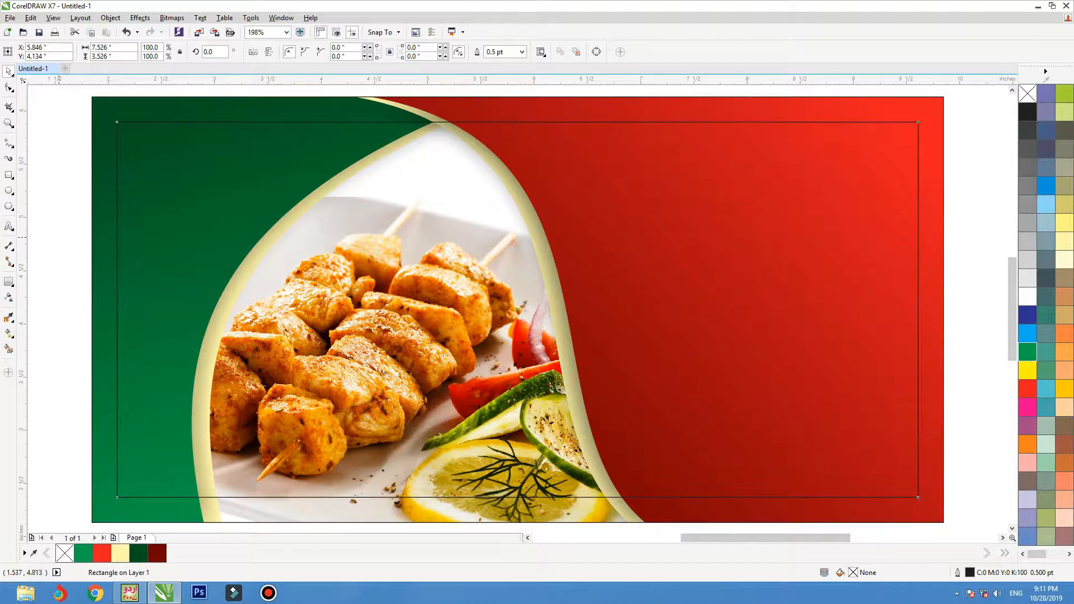
{"action": "left_click", "coordinate": [8, 226]}
Type the headline 'The Food That Lengthens Life' on three lines in Title Case on the red area.
{"action": "left_click", "coordinate": [607, 274]}
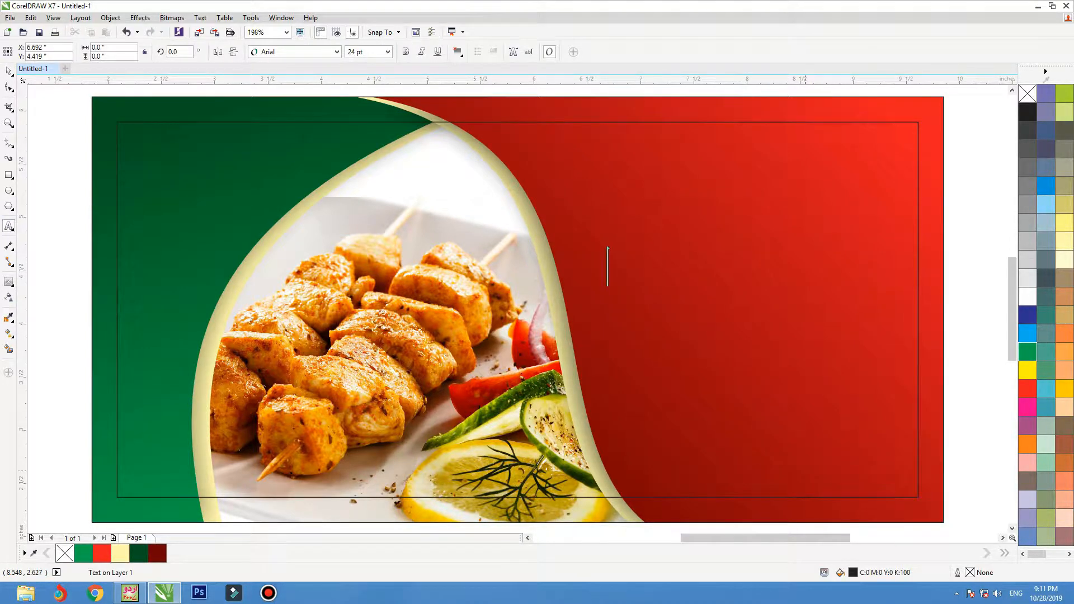
{"action": "type", "text": "the f"}
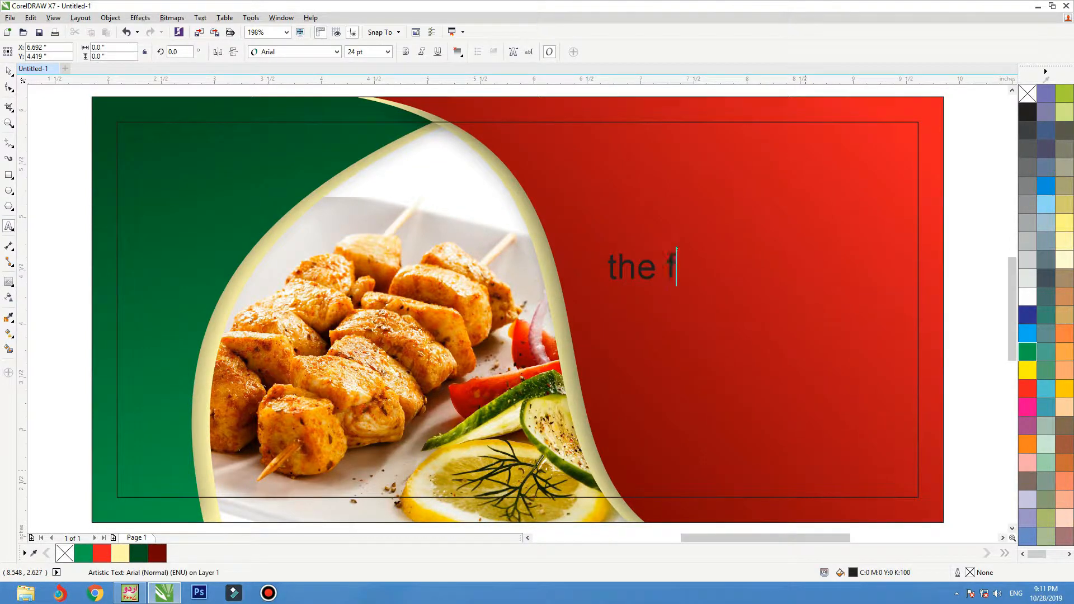
{"action": "type", "text": "ood that"}
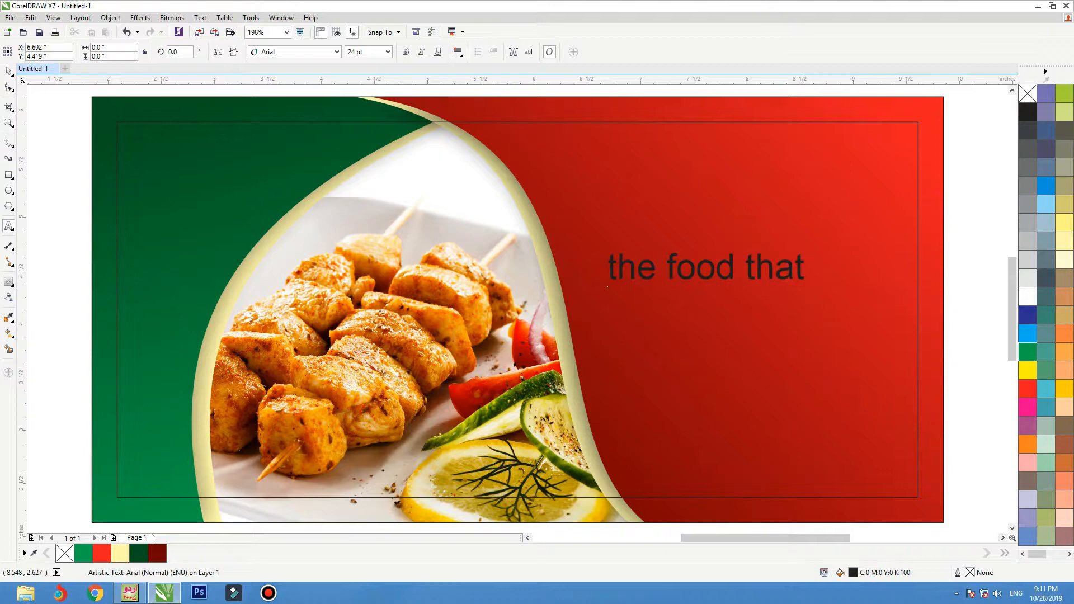
{"action": "key", "text": "Return"}
{"action": "type", "text": "lengthens"}
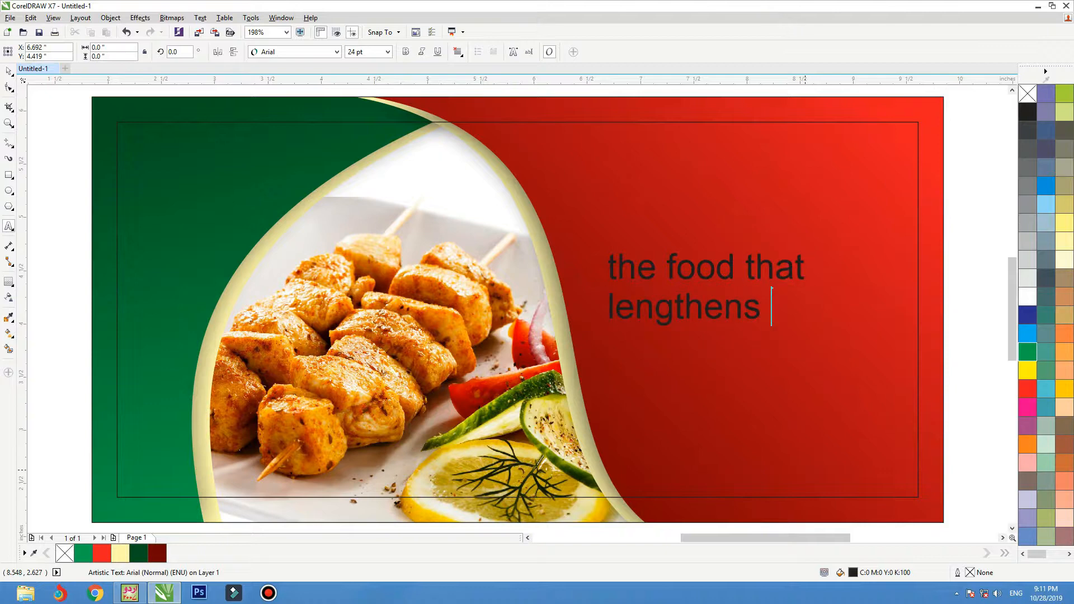
{"action": "key", "text": "Return"}
{"action": "type", "text": "life"}
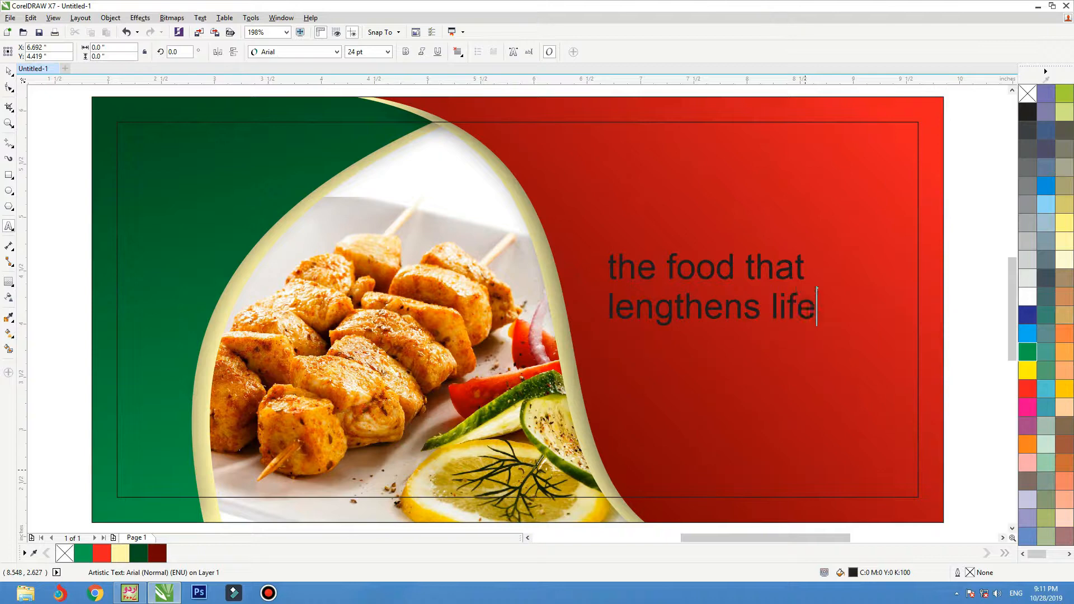
{"action": "key", "text": "ctrl+a"}
{"action": "key", "text": "shift+F3"}
{"action": "key", "text": "Down"}
{"action": "key", "text": "Down"}
{"action": "key", "text": "Return"}
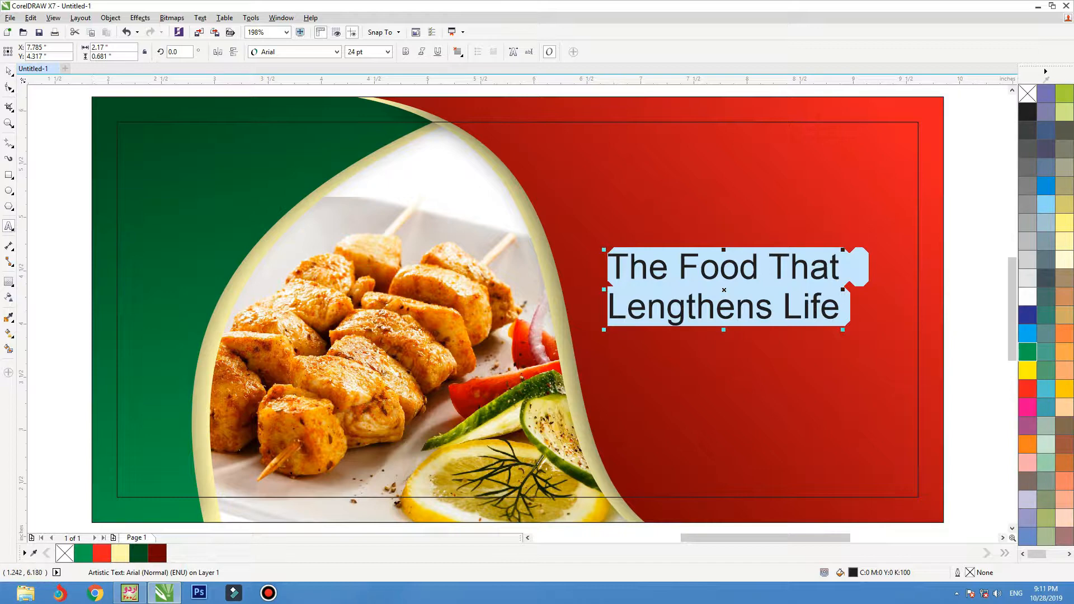
Set the headline in the Bangle font, colour it white, and shift it slightly right and down.
{"action": "left_click", "coordinate": [9, 71]}
{"action": "left_click", "coordinate": [337, 51]}
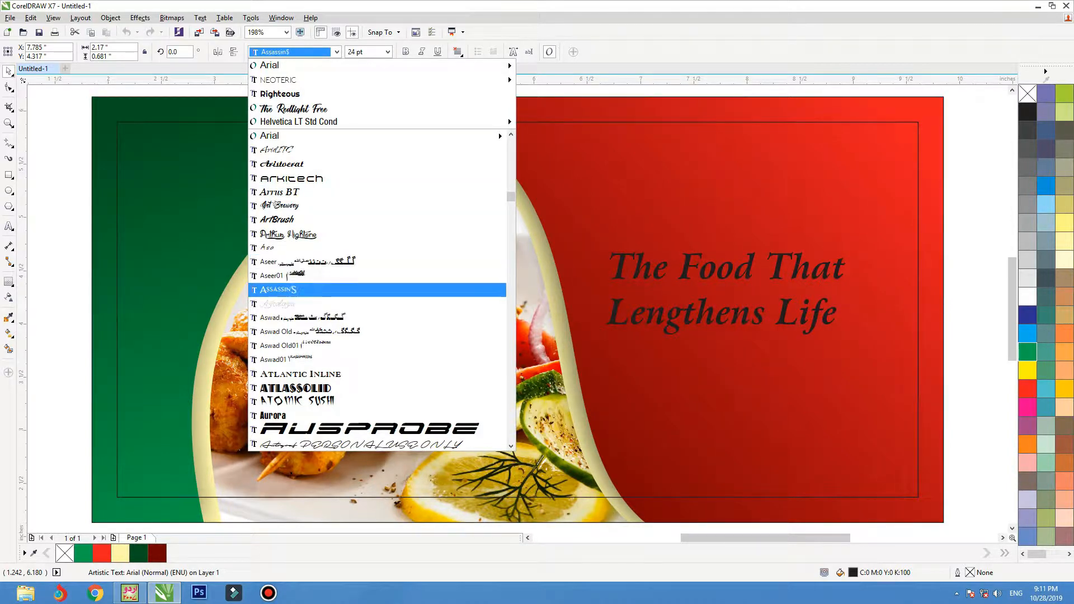
{"action": "scroll", "coordinate": [377, 276], "scroll_direction": "down", "scroll_amount": 3}
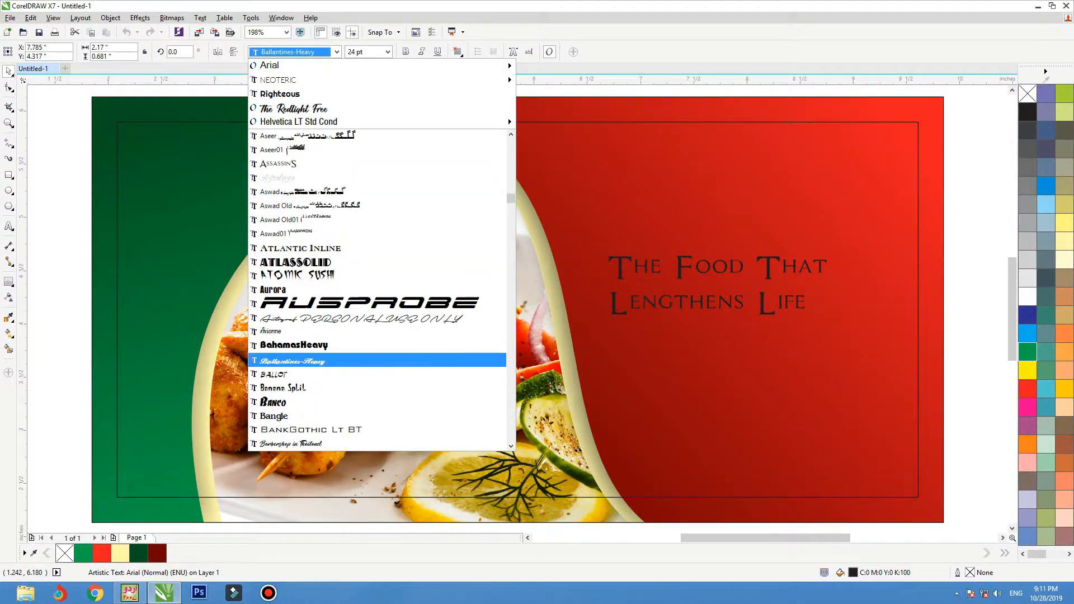
{"action": "scroll", "coordinate": [378, 331], "scroll_direction": "down", "scroll_amount": 2}
{"action": "left_click", "coordinate": [313, 333]}
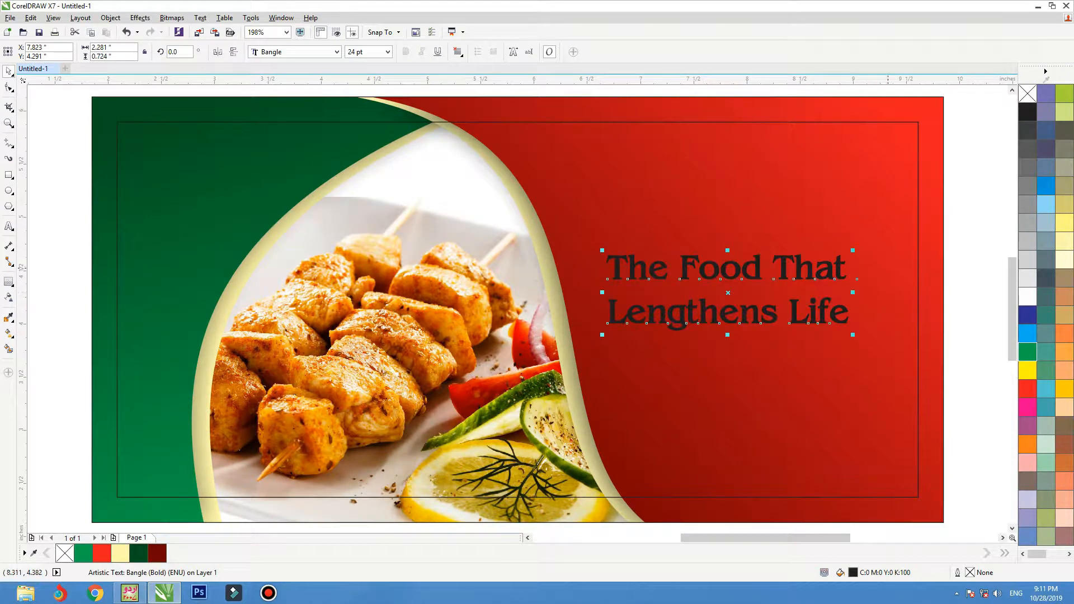
{"action": "left_click", "coordinate": [1028, 297]}
{"action": "left_click_drag", "start_coordinate": [838, 315], "coordinate": [854, 319]}
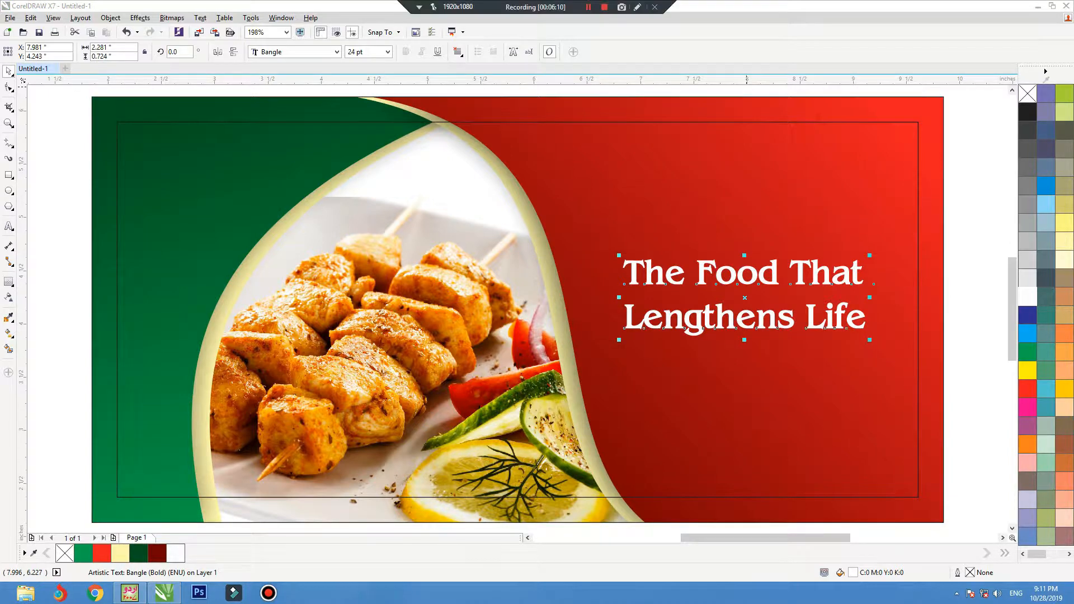
Remove the black outline from the banner rectangle.
{"action": "left_click", "coordinate": [960, 302]}
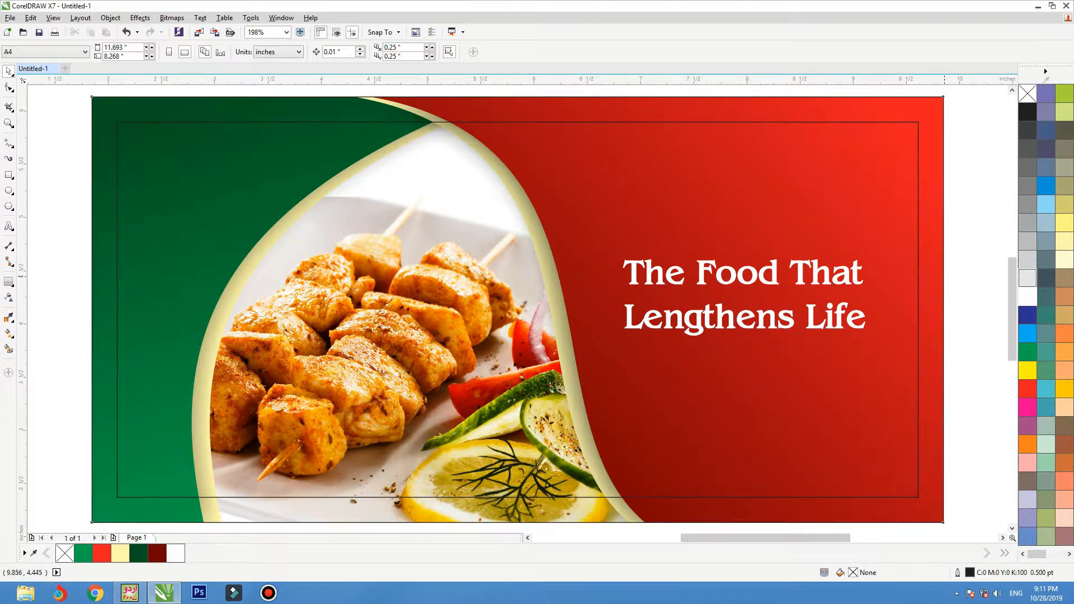
{"action": "left_click", "coordinate": [935, 305]}
{"action": "right_click", "coordinate": [1028, 93]}
{"action": "key", "text": "Escape"}
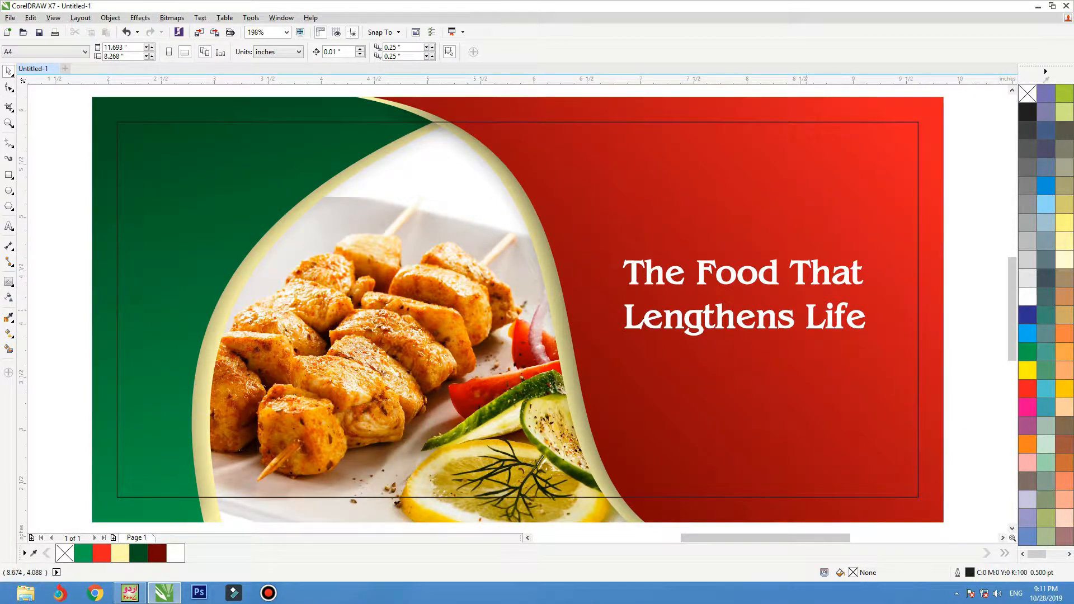
Enter the banner's PowerClip contents and ungroup the green and red side groups.
{"action": "left_click", "coordinate": [136, 496]}
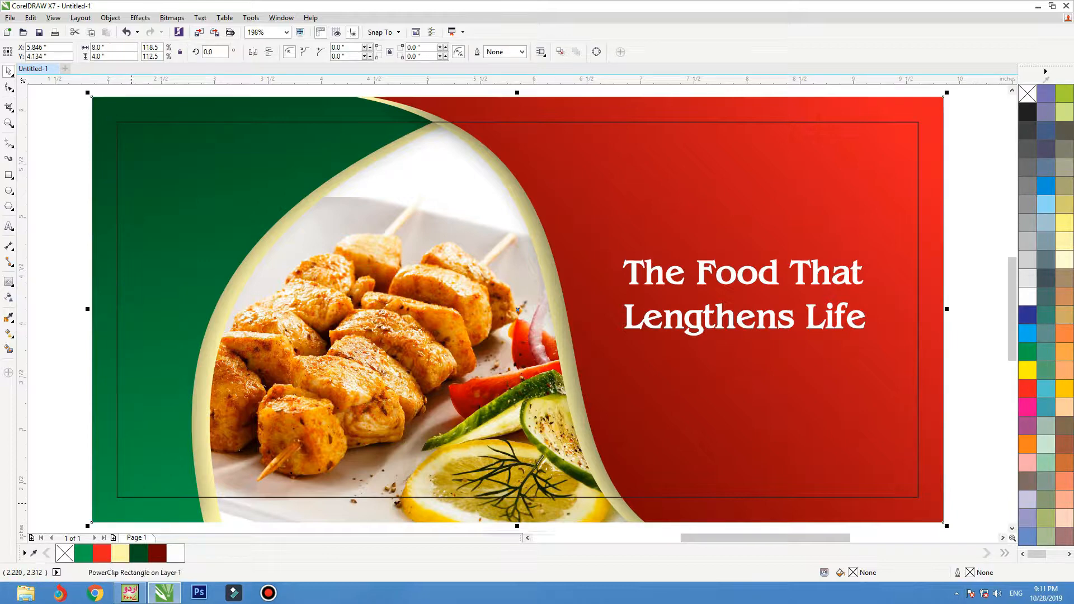
{"action": "left_click", "coordinate": [145, 499]}
{"action": "left_click_drag", "start_coordinate": [190, 308], "coordinate": [181, 309]}
{"action": "key", "text": "ctrl+z"}
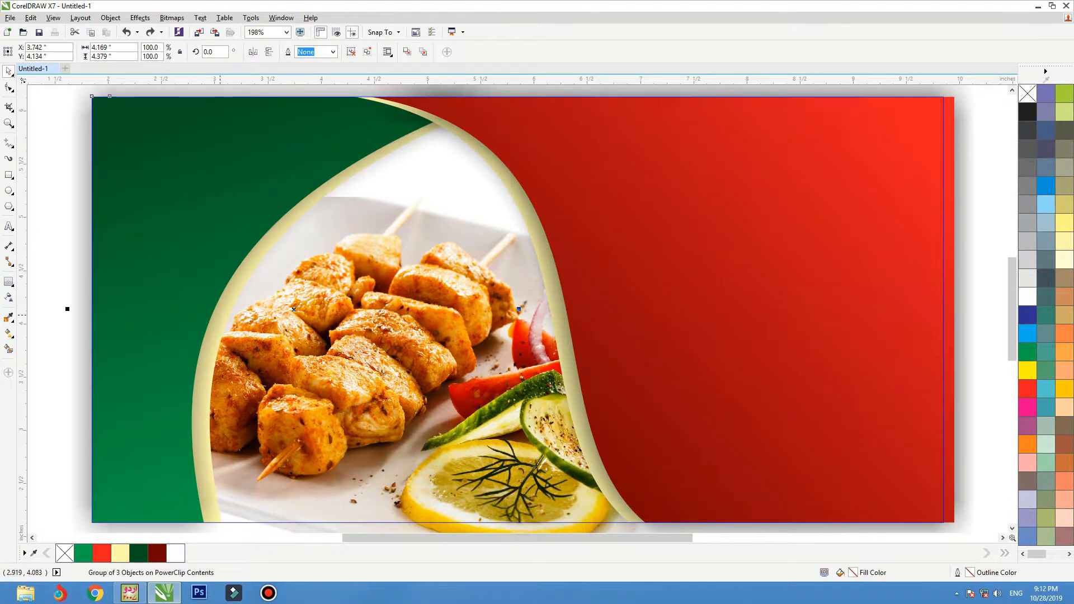
{"action": "scroll", "coordinate": [274, 318], "scroll_direction": "down", "scroll_amount": 1}
{"action": "left_click", "coordinate": [351, 52]}
{"action": "left_click", "coordinate": [442, 297]}
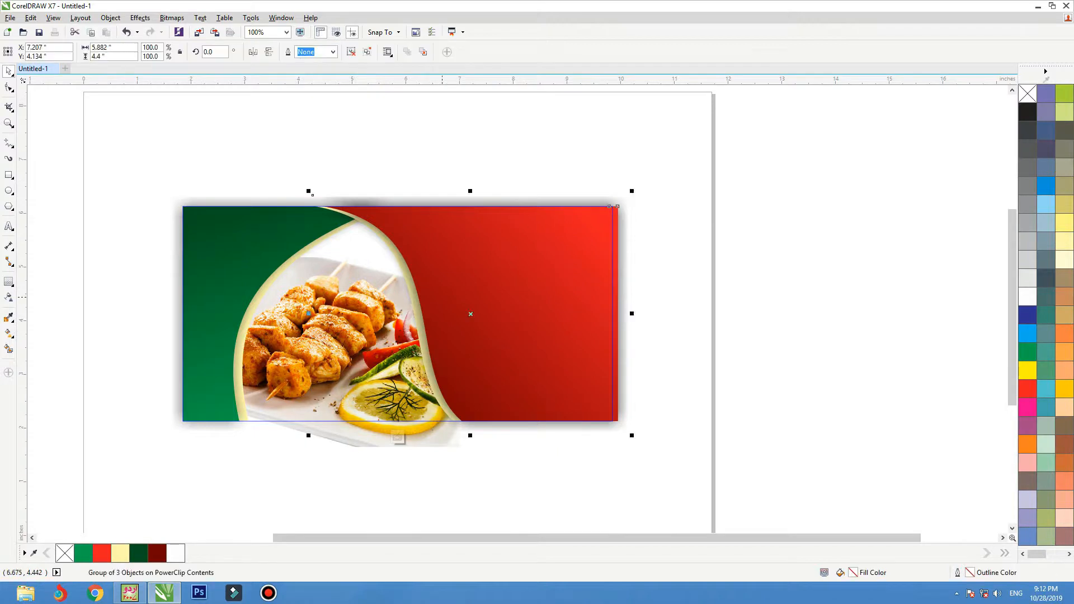
{"action": "left_click", "coordinate": [366, 52]}
{"action": "left_click", "coordinate": [523, 157]}
{"action": "left_click_drag", "start_coordinate": [507, 280], "coordinate": [524, 275]}
{"action": "key", "text": "ctrl+z"}
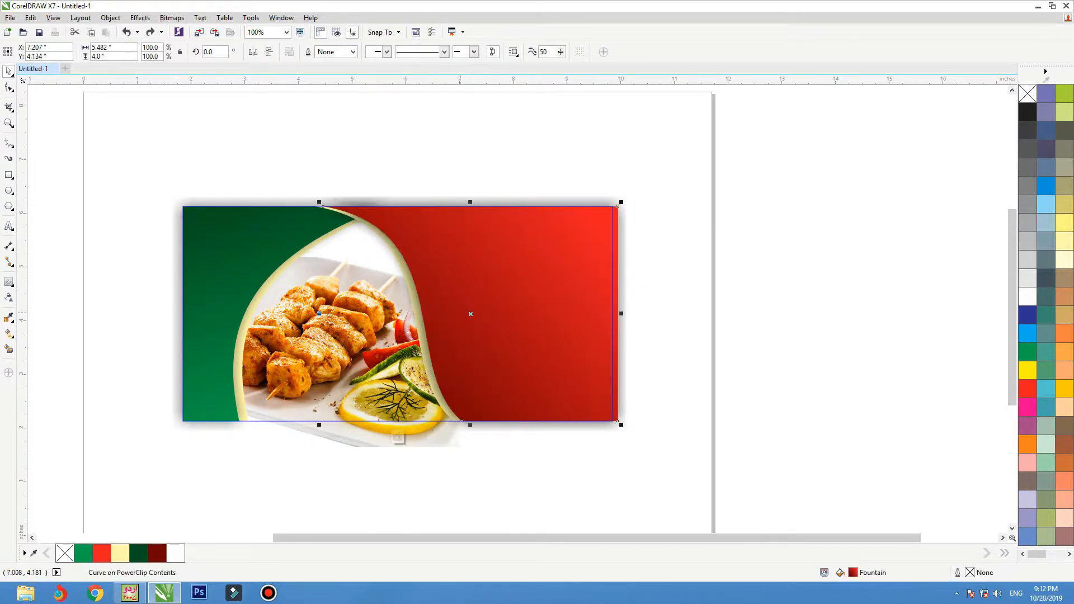
Trim the red curve with an offset copy, keeping only the thin sliver.
{"action": "left_click_drag", "start_coordinate": [545, 176], "coordinate": [317, 446]}
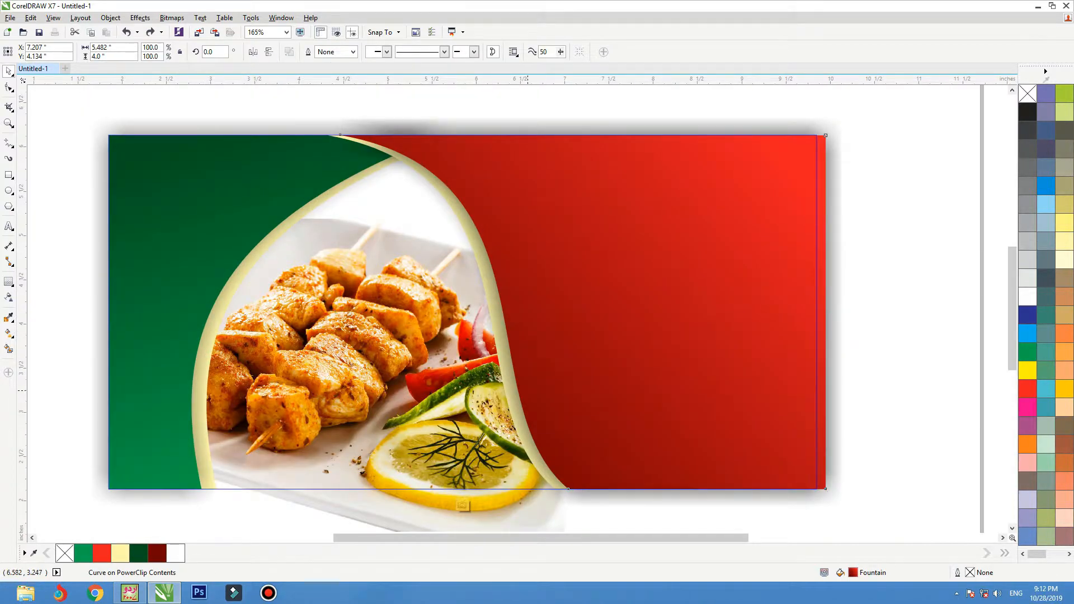
{"action": "left_click_drag", "start_coordinate": [527, 391], "coordinate": [962, 391]}
{"action": "key", "text": "shift+F2"}
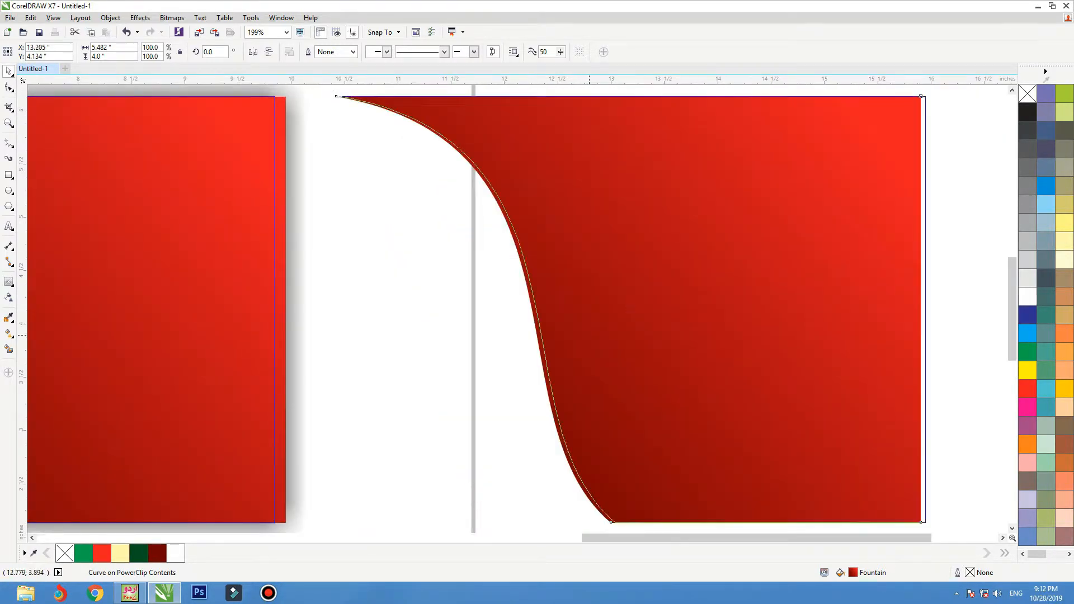
{"action": "left_click_drag", "start_coordinate": [589, 335], "coordinate": [595, 335]}
{"action": "right_click", "coordinate": [595, 335]}
{"action": "left_click", "coordinate": [533, 291], "text": "shift"}
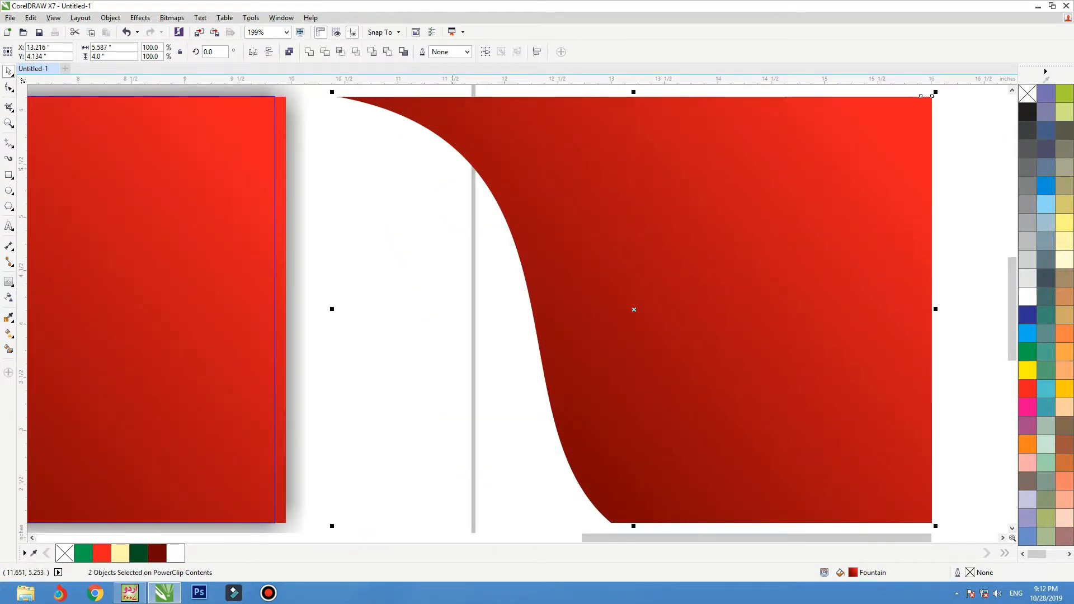
{"action": "left_click", "coordinate": [325, 52]}
{"action": "key", "text": "Escape"}
{"action": "left_click", "coordinate": [578, 226]}
{"action": "key", "text": "Delete"}
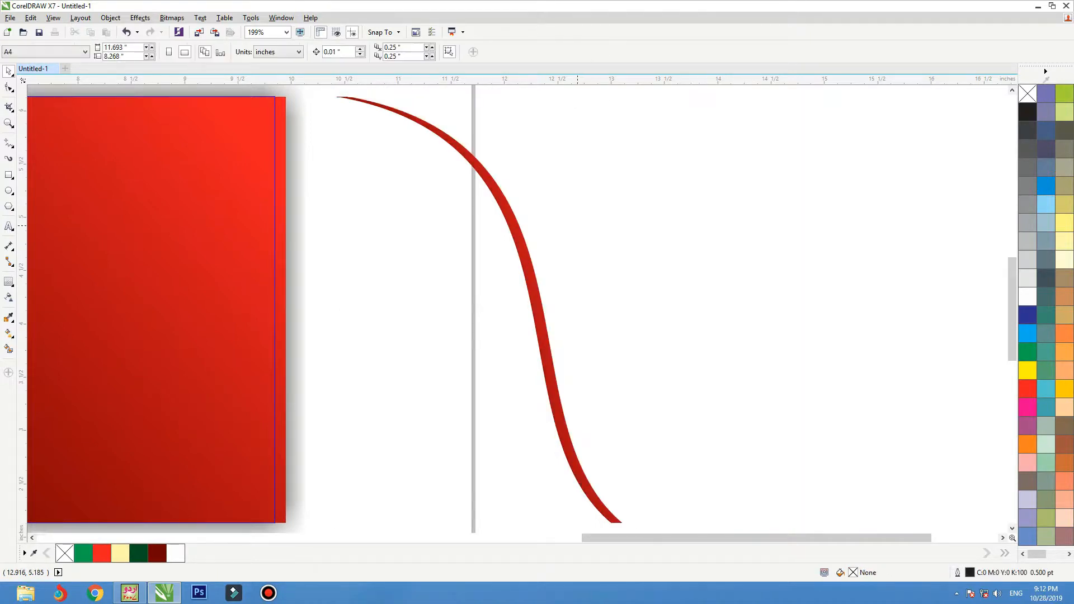
Fit the red sliver along the card's curved edge and move the green curve off left.
{"action": "left_click", "coordinate": [534, 285]}
{"action": "scroll", "coordinate": [542, 284], "scroll_direction": "down", "scroll_amount": 1}
{"action": "left_click_drag", "start_coordinate": [541, 292], "coordinate": [223, 292]}
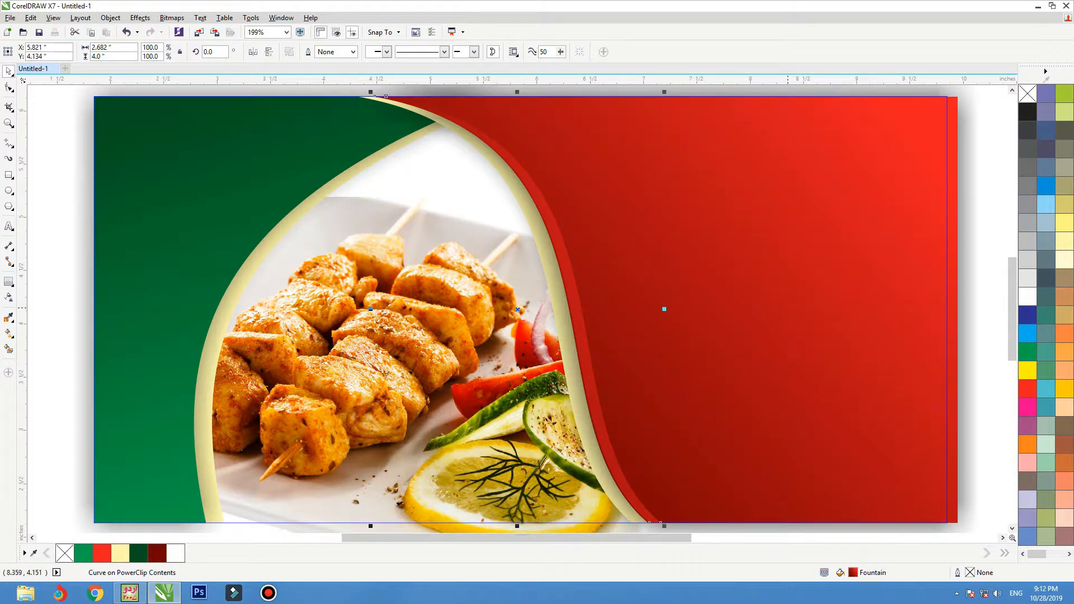
{"action": "left_click_drag", "start_coordinate": [519, 309], "coordinate": [522, 310]}
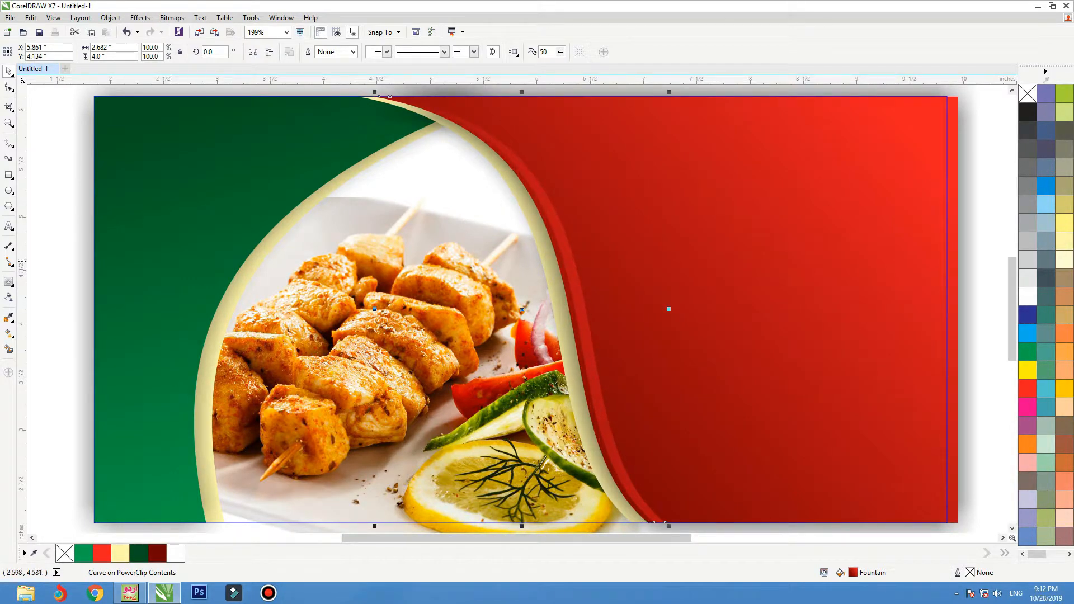
{"action": "left_click", "coordinate": [172, 261]}
{"action": "scroll", "coordinate": [485, 436], "scroll_direction": "down", "scroll_amount": 1}
{"action": "left_click_drag", "start_coordinate": [310, 343], "coordinate": [94, 343]}
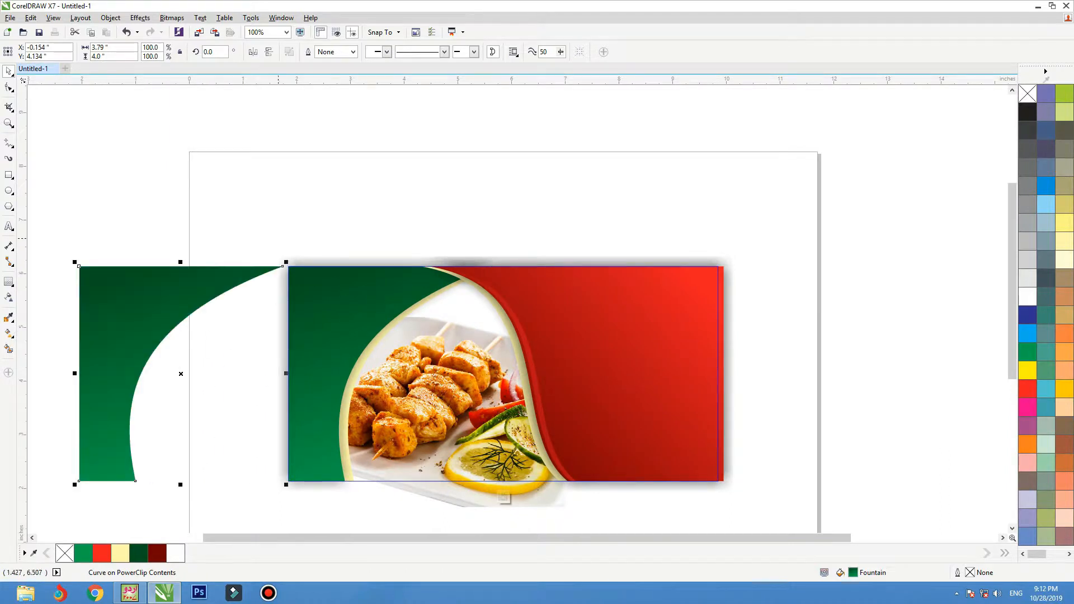
Trim the green curve against its copy, keeping only the thin sliver.
{"action": "scroll", "coordinate": [121, 348], "scroll_direction": "up", "scroll_amount": 1}
{"action": "left_click_drag", "start_coordinate": [400, 261], "coordinate": [394, 265]}
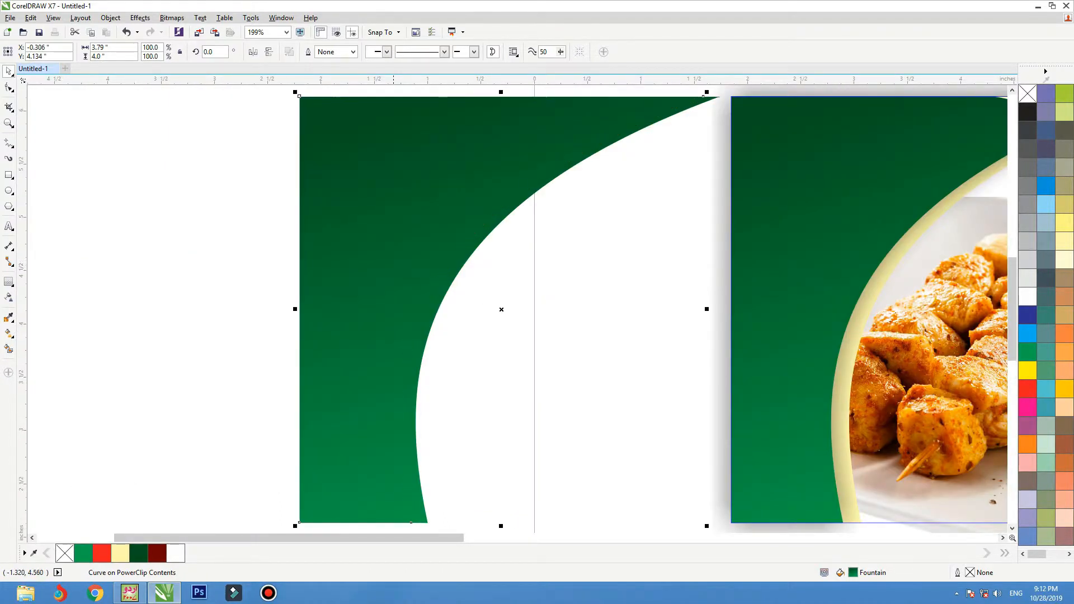
{"action": "right_click", "coordinate": [1027, 259]}
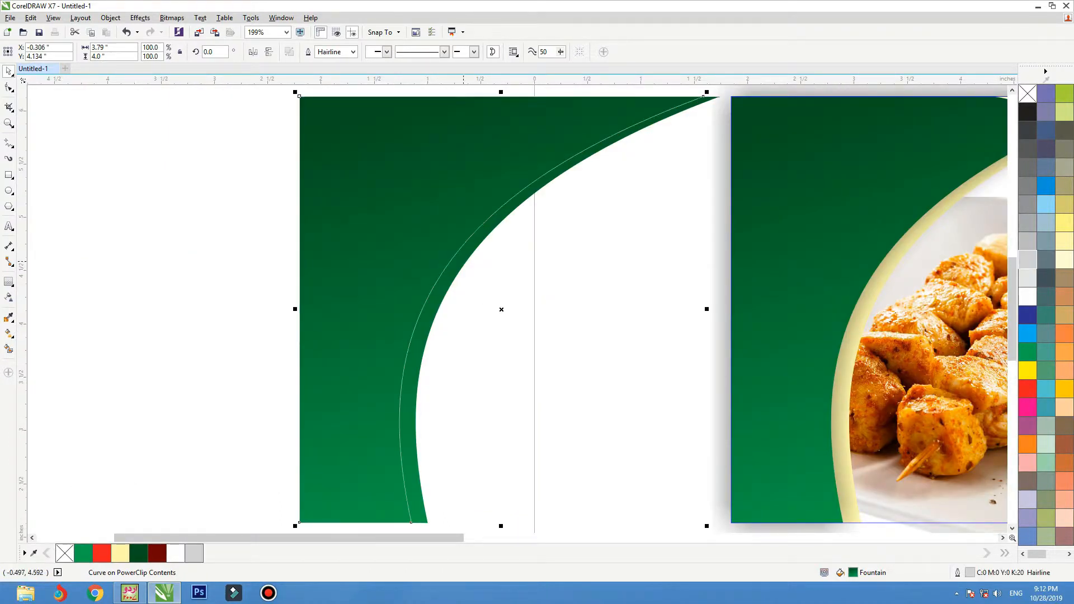
{"action": "left_click", "coordinate": [459, 259], "text": "shift"}
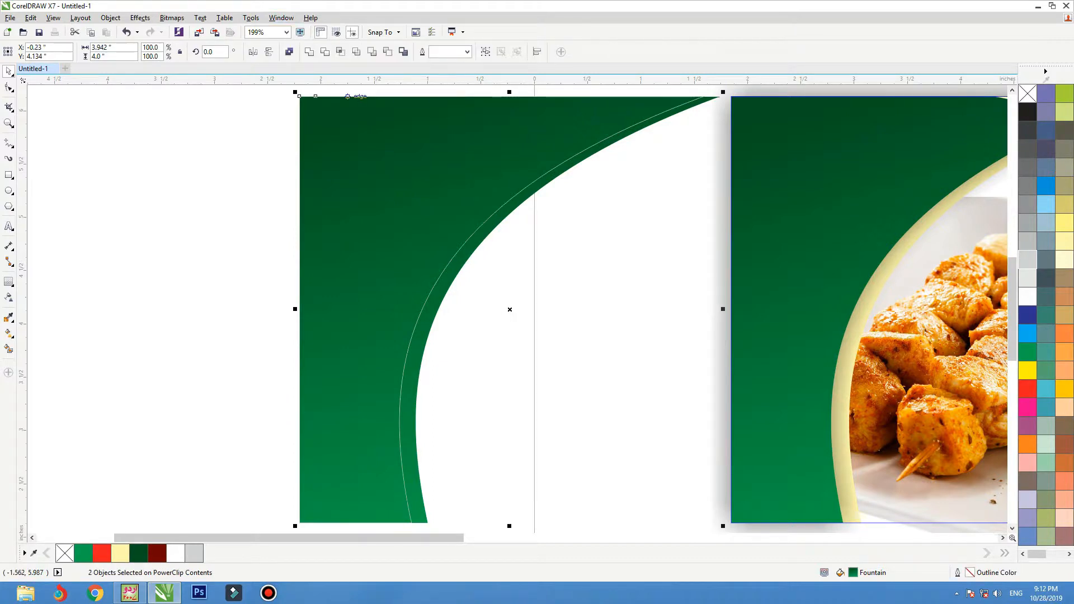
{"action": "left_click", "coordinate": [325, 51]}
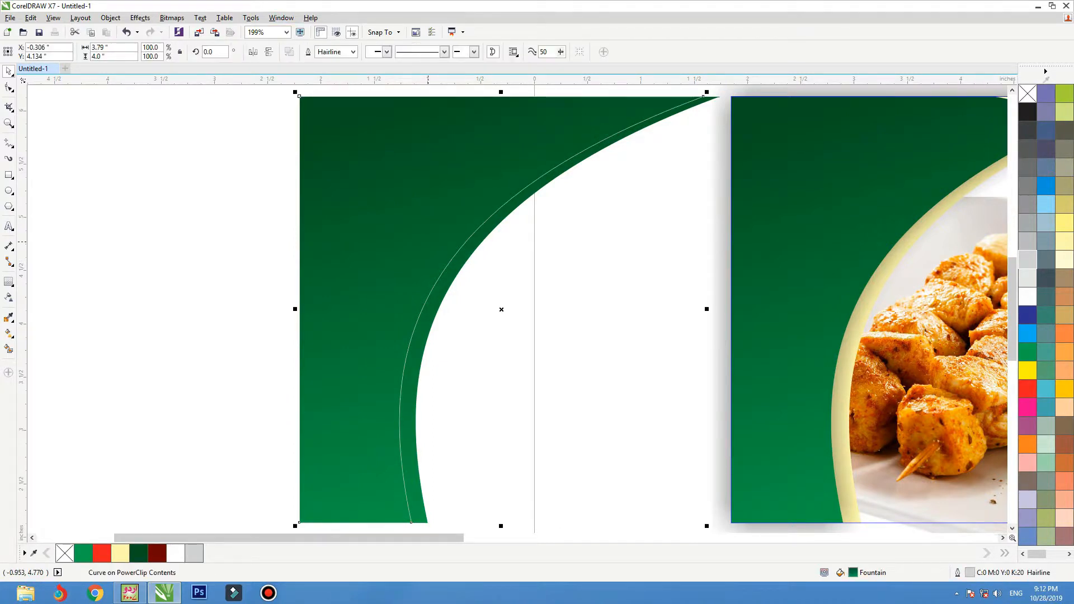
{"action": "key", "text": "Delete"}
Place the green sliver on the card, redraw its gradient lengthwise, and finish PowerClip editing.
{"action": "scroll", "coordinate": [440, 299], "scroll_direction": "down", "scroll_amount": 1}
{"action": "left_click_drag", "start_coordinate": [441, 299], "coordinate": [648, 306]}
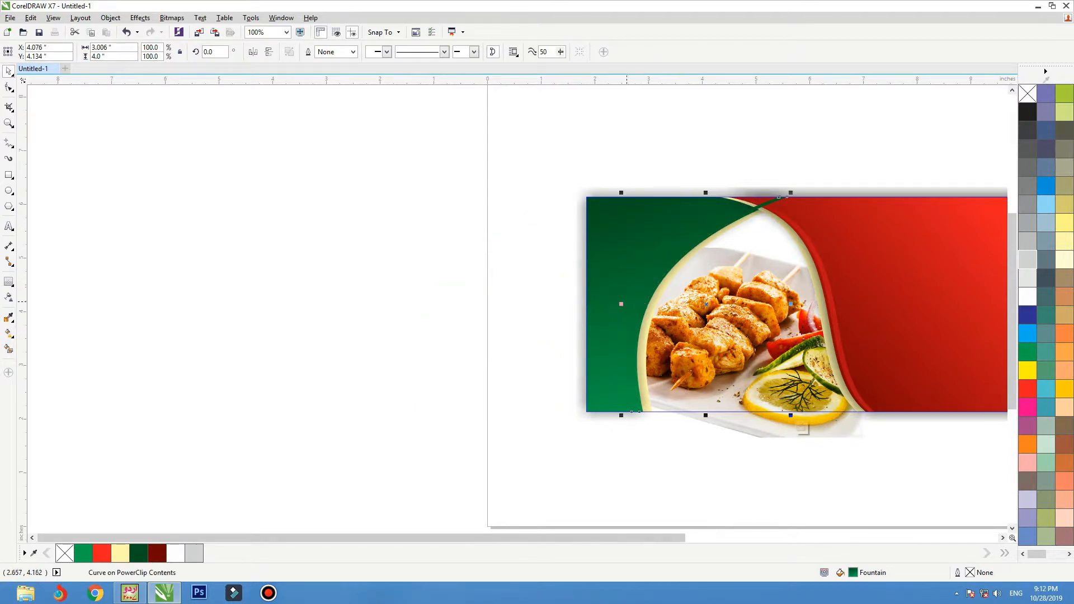
{"action": "key", "text": "shift+F2"}
{"action": "key", "text": "g"}
{"action": "scroll", "coordinate": [504, 238], "scroll_direction": "down", "scroll_amount": 1}
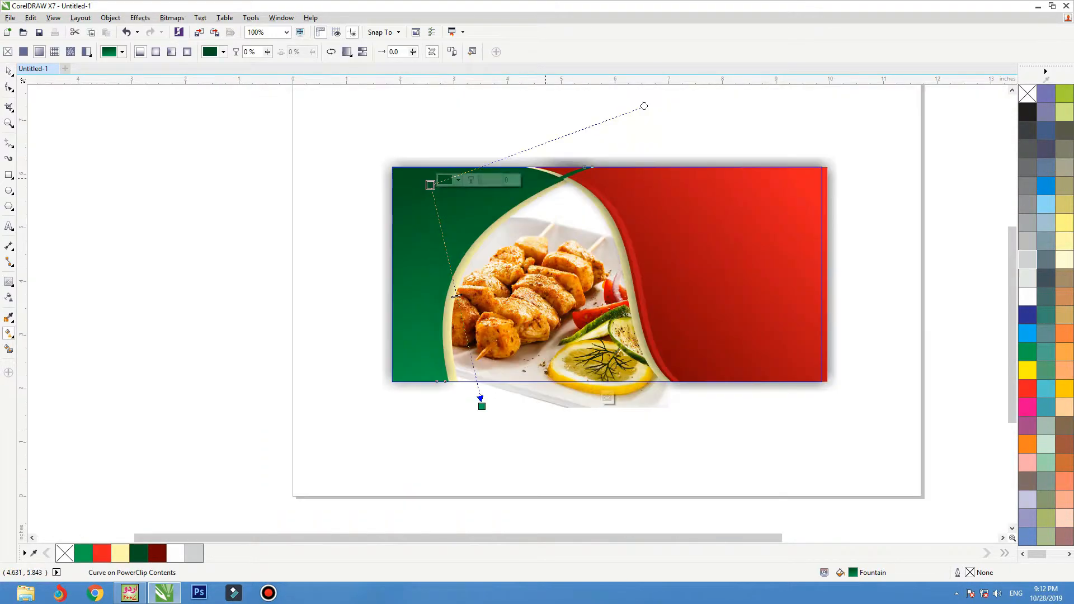
{"action": "left_click_drag", "start_coordinate": [569, 146], "coordinate": [319, 444]}
{"action": "left_click_drag", "start_coordinate": [427, 435], "coordinate": [626, 156]}
{"action": "key", "text": "space"}
{"action": "left_click", "coordinate": [639, 119], "text": "ctrl"}
{"action": "key", "text": "shift+F2"}
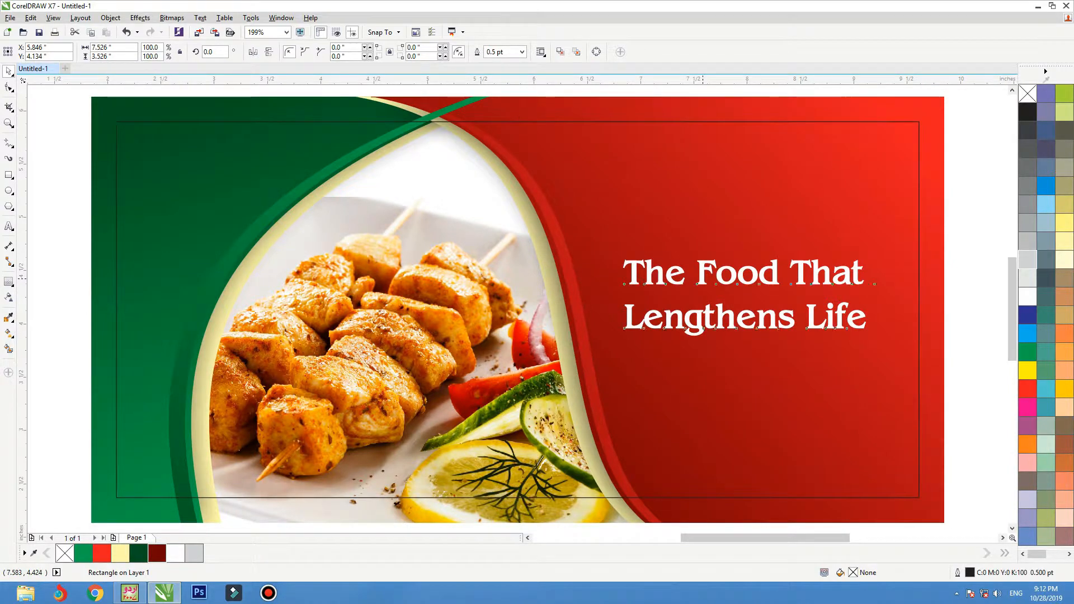
Set the headline 'The Food That Lengthens Life' in the BisonLight font.
{"action": "left_click_drag", "start_coordinate": [705, 277], "coordinate": [703, 288]}
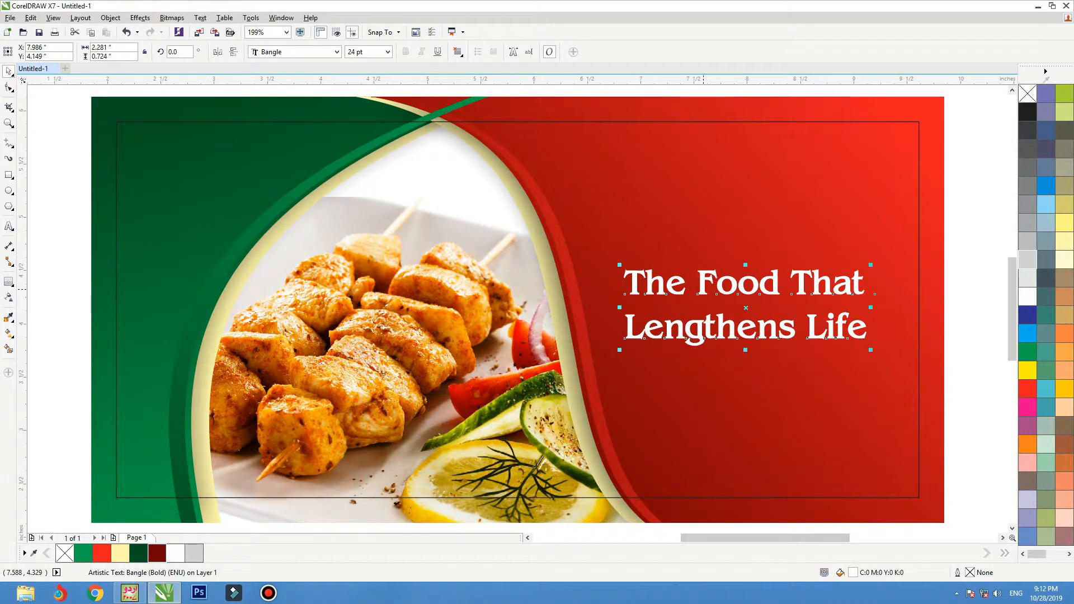
{"action": "left_click_drag", "start_coordinate": [703, 288], "coordinate": [707, 281]}
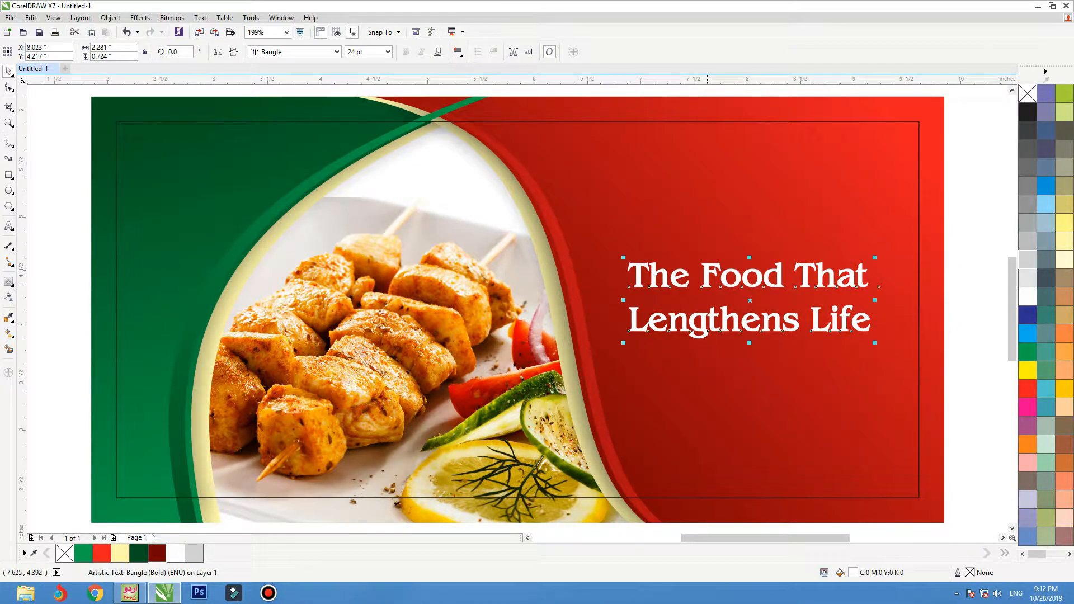
{"action": "left_click", "coordinate": [337, 52]}
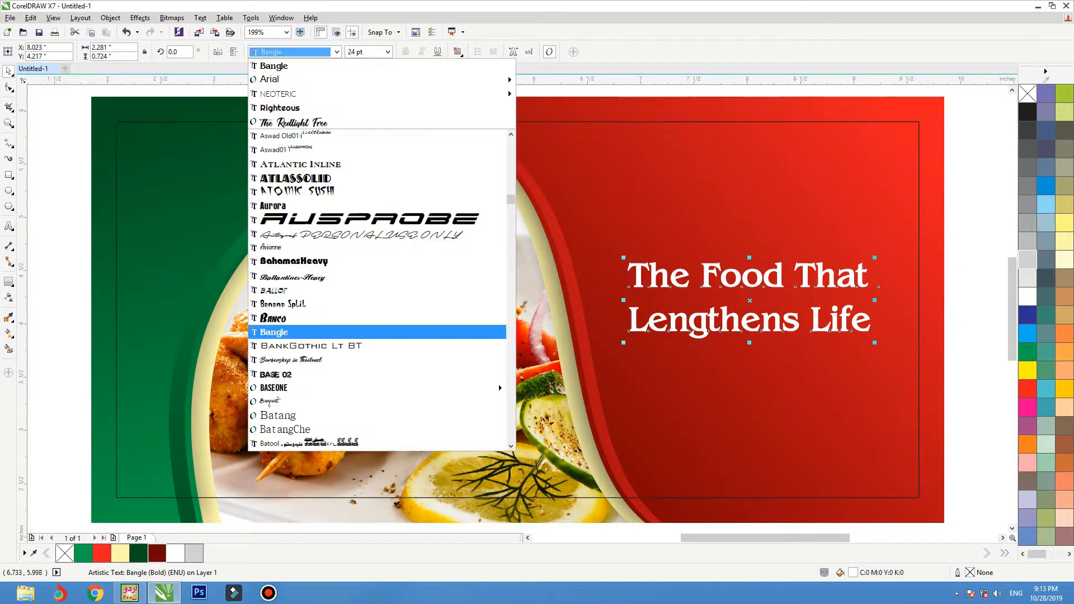
{"action": "scroll", "coordinate": [360, 263], "scroll_direction": "down", "scroll_amount": 2}
{"action": "scroll", "coordinate": [369, 279], "scroll_direction": "down", "scroll_amount": 4}
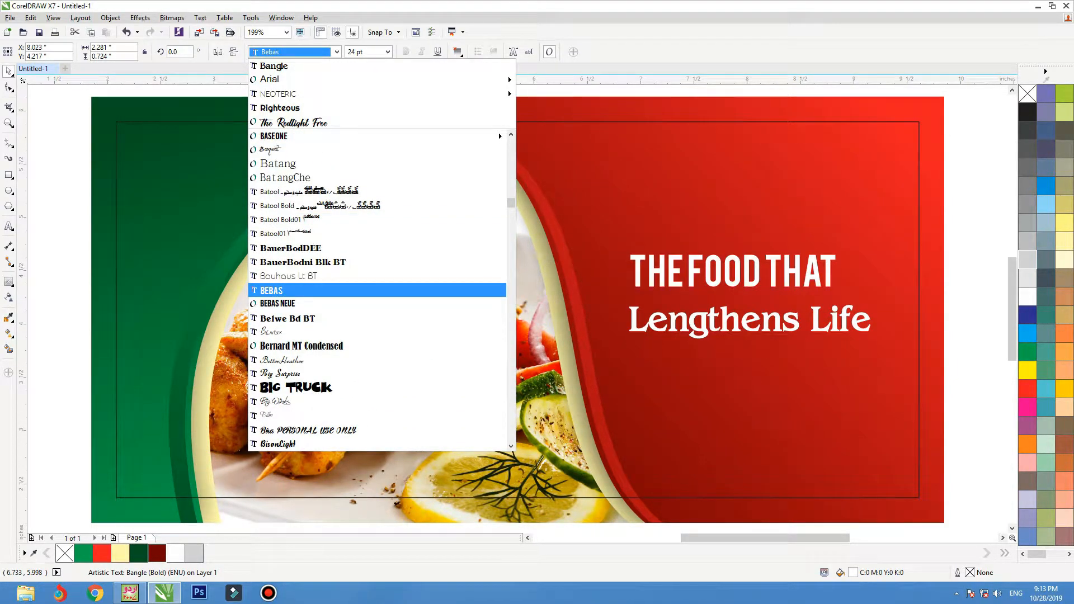
{"action": "scroll", "coordinate": [369, 300], "scroll_direction": "down", "scroll_amount": 3}
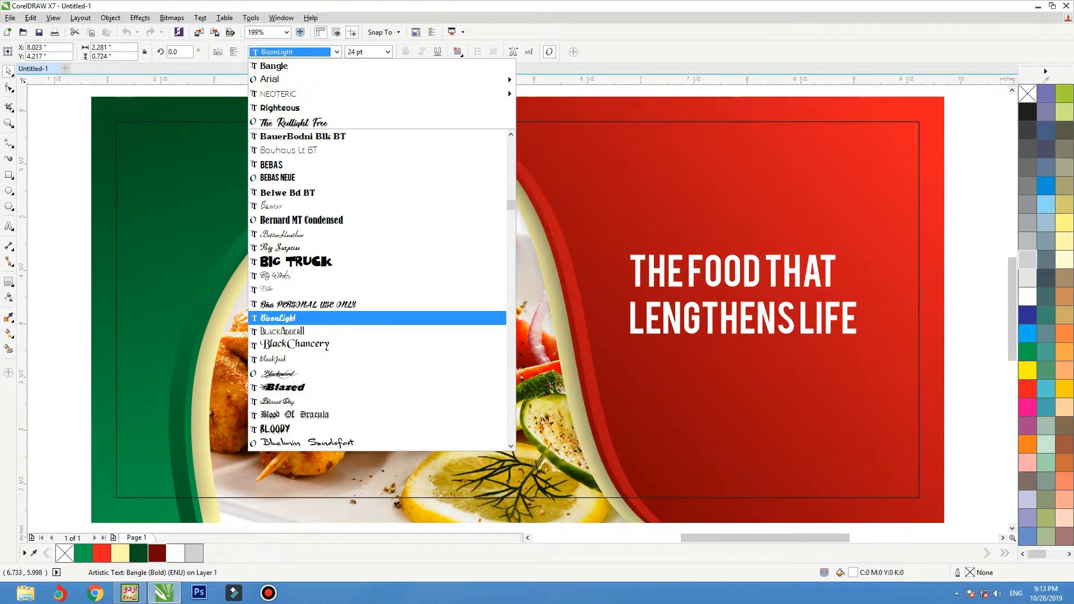
{"action": "left_click", "coordinate": [347, 317]}
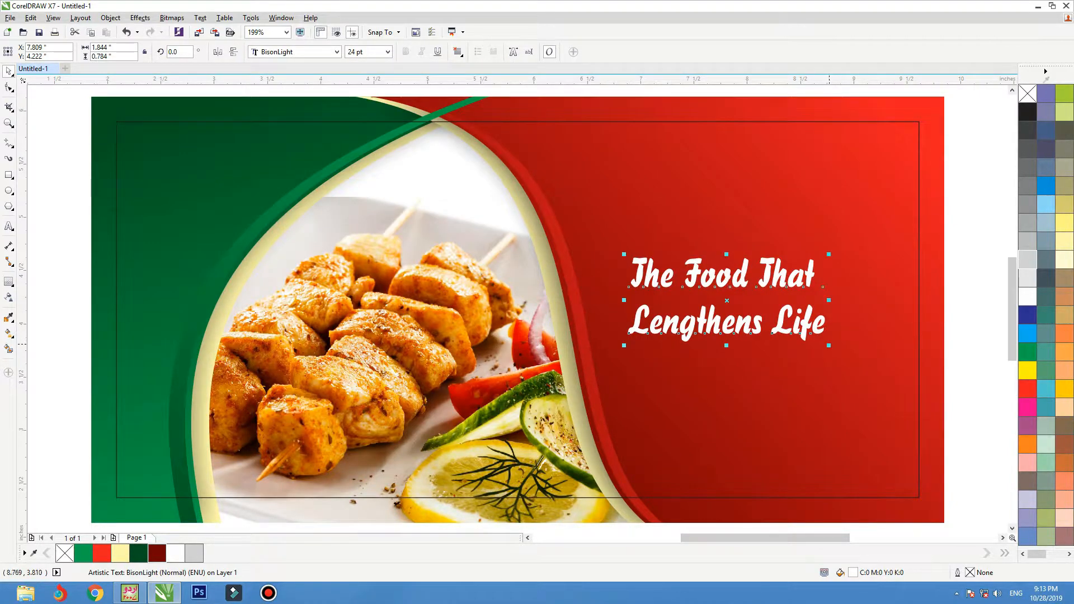
Enlarge the headline to about 27 pt and tighten the spacing between its lines.
{"action": "left_click_drag", "start_coordinate": [830, 345], "coordinate": [853, 345]}
{"action": "key", "text": "F10"}
{"action": "left_click_drag", "start_coordinate": [645, 365], "coordinate": [646, 345]}
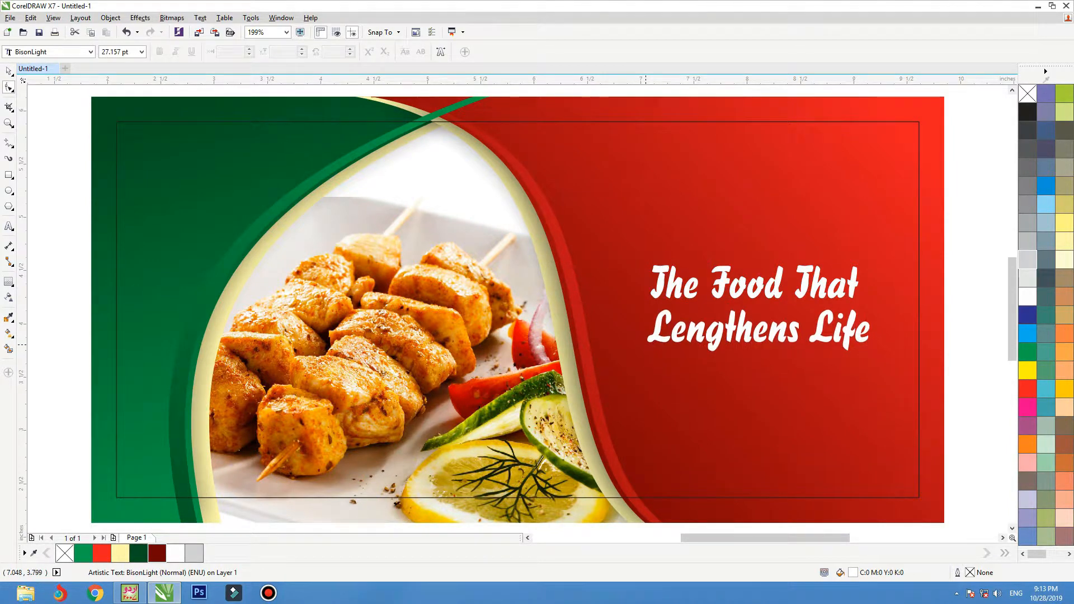
{"action": "key", "text": "space"}
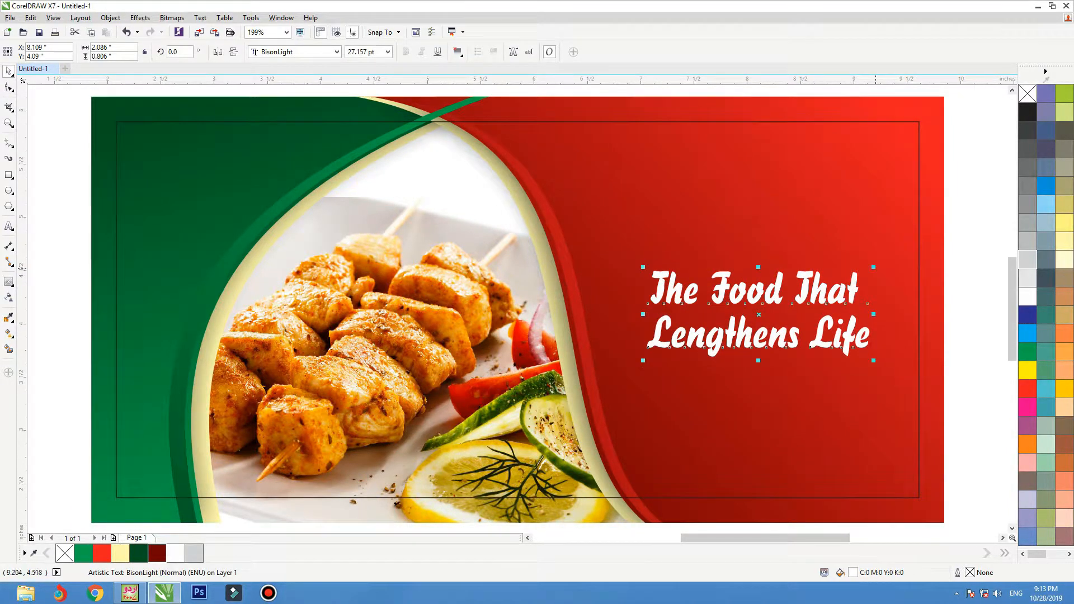
{"action": "left_click_drag", "start_coordinate": [875, 267], "coordinate": [885, 263]}
{"action": "key", "text": "Escape"}
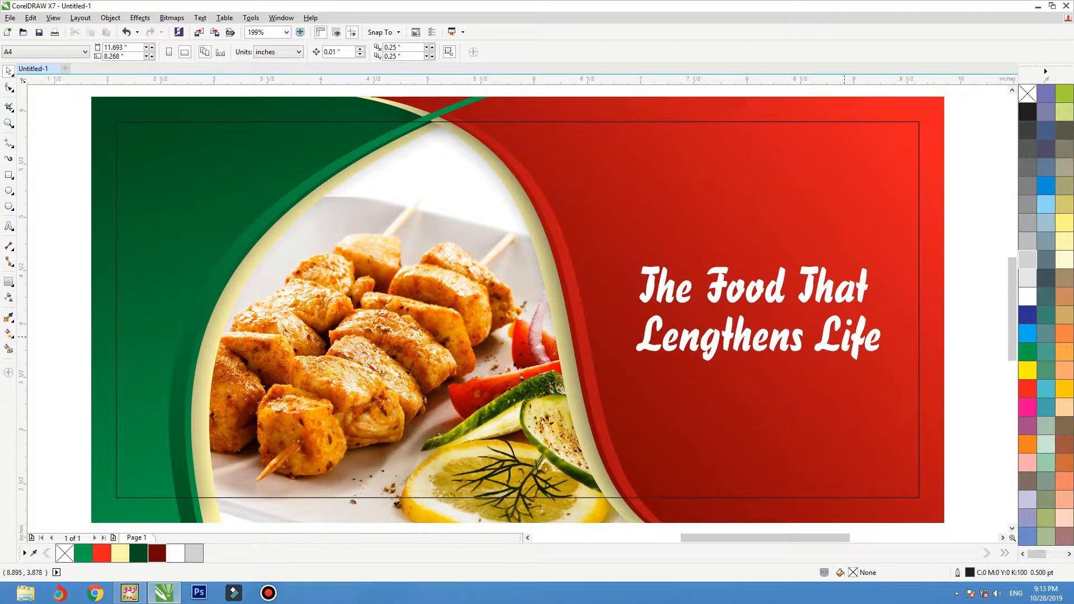
{"action": "left_click", "coordinate": [9, 226]}
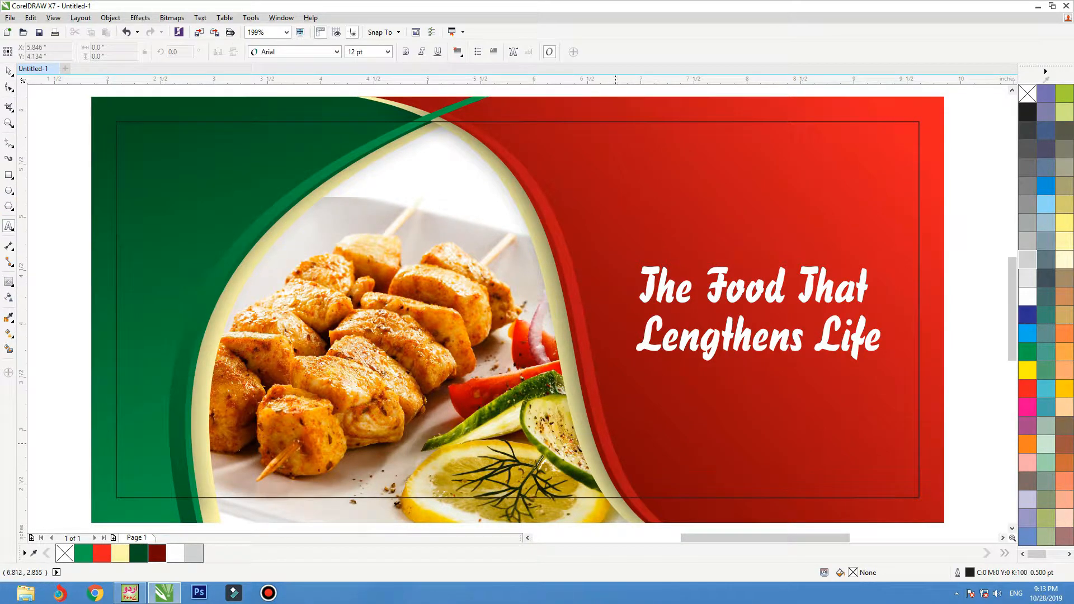
{"action": "left_click", "coordinate": [655, 428]}
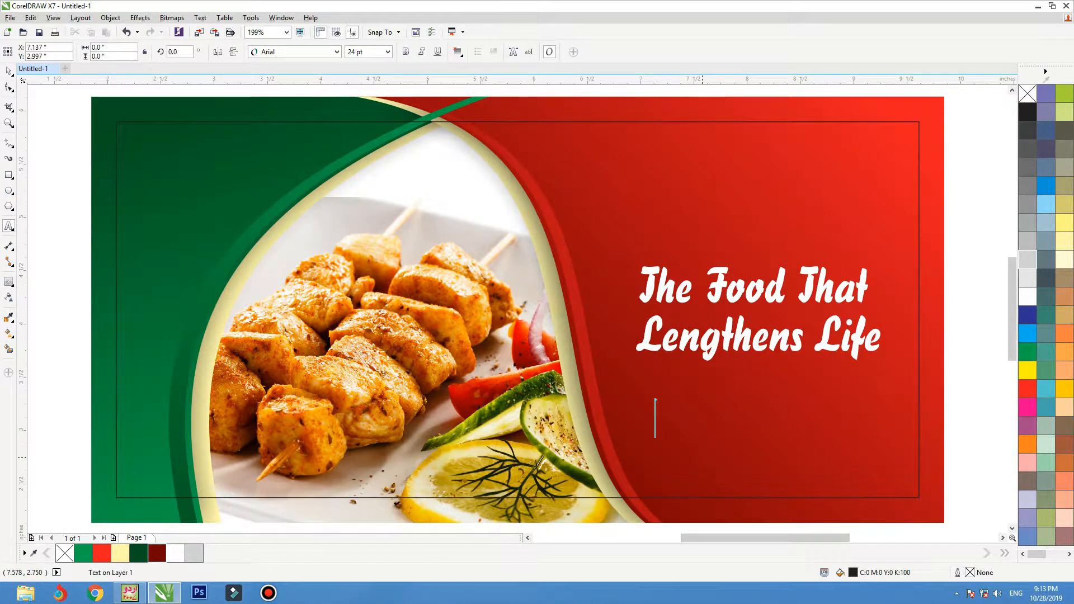
{"action": "type", "text": "www.fo"}
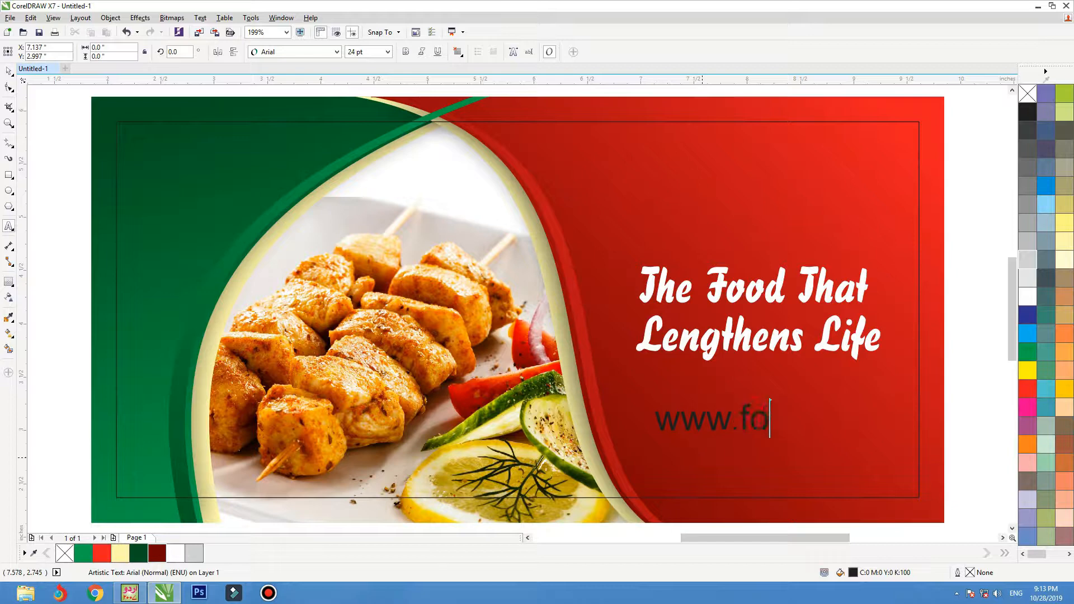
{"action": "type", "text": "od"}
{"action": "type", "text": "cook.co"}
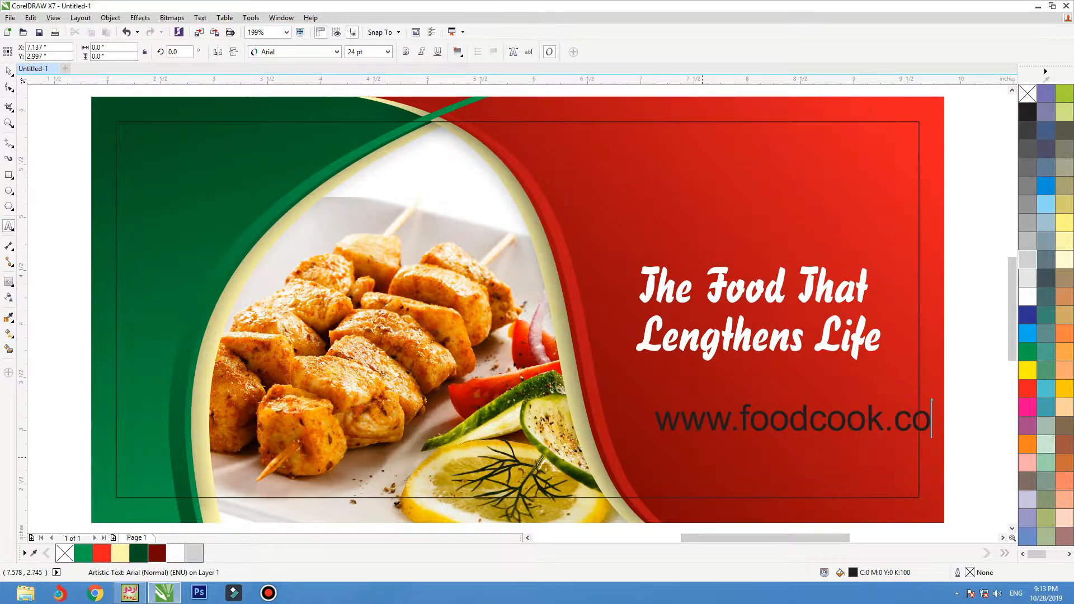
{"action": "type", "text": "m"}
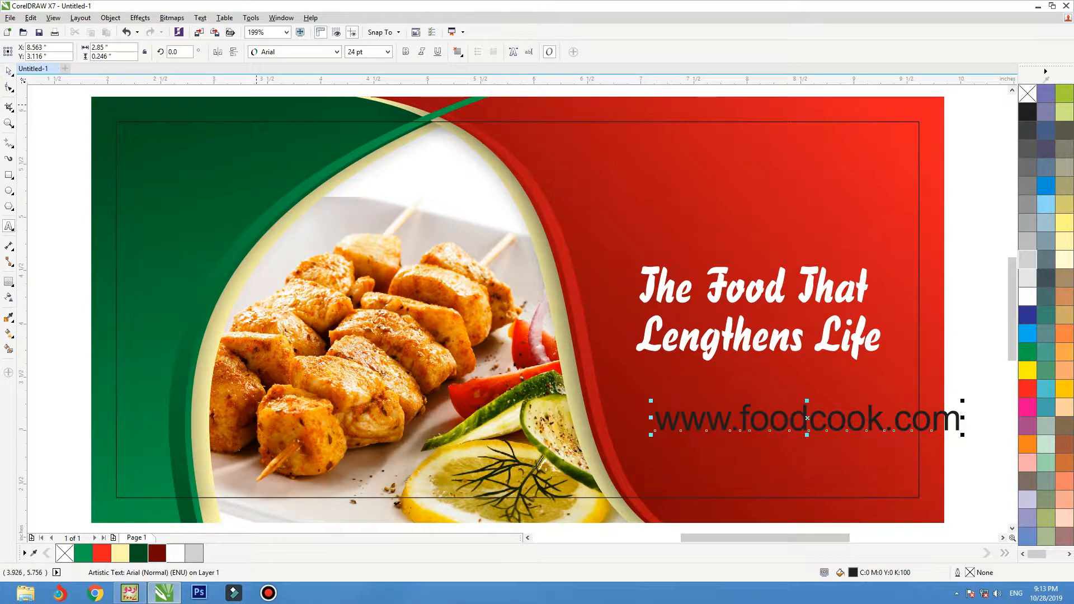
{"action": "left_click", "coordinate": [8, 72]}
Set the website text in NEOTERIC with white fill and outline, scaled down to about 18.6 pt.
{"action": "left_click", "coordinate": [337, 51]}
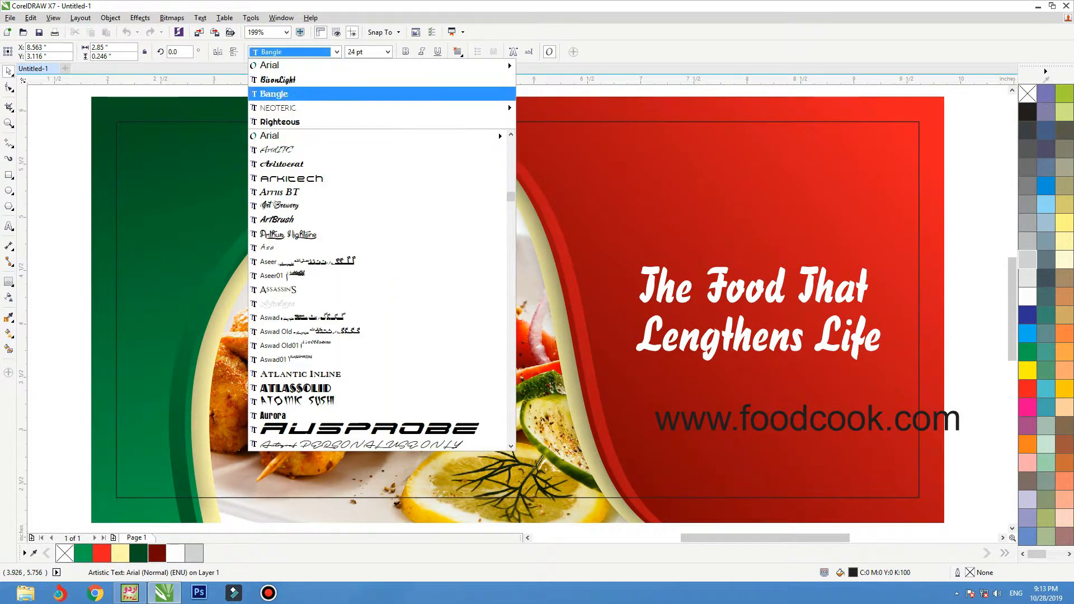
{"action": "left_click", "coordinate": [280, 92]}
{"action": "right_click", "coordinate": [1028, 296]}
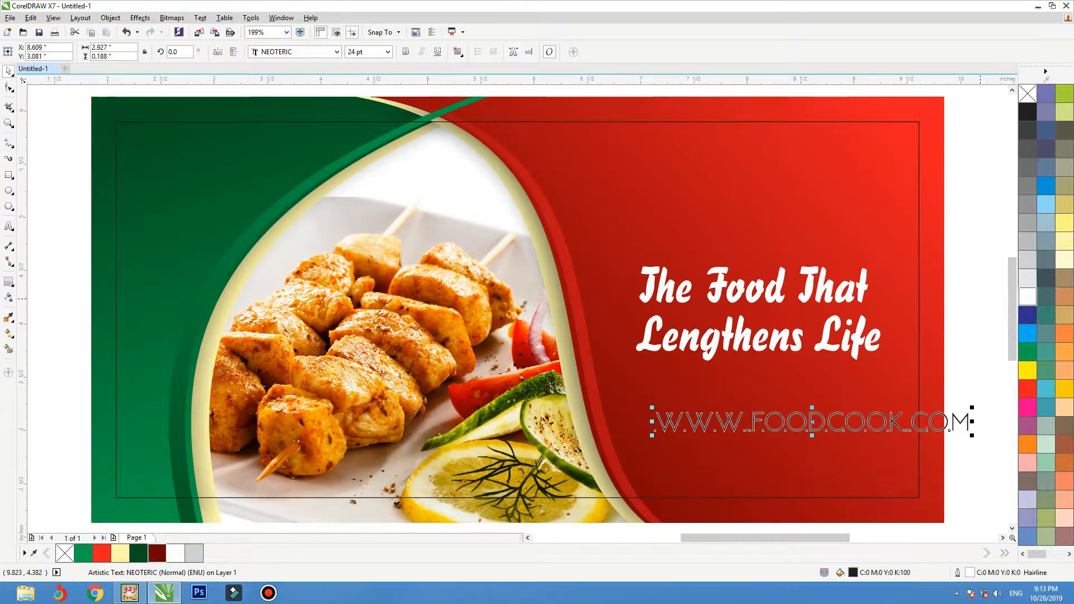
{"action": "left_click", "coordinate": [1028, 296]}
{"action": "left_click_drag", "start_coordinate": [977, 403], "coordinate": [831, 407]}
Begin replacing the copied website text with '+92'.
{"action": "double_click", "coordinate": [828, 406]}
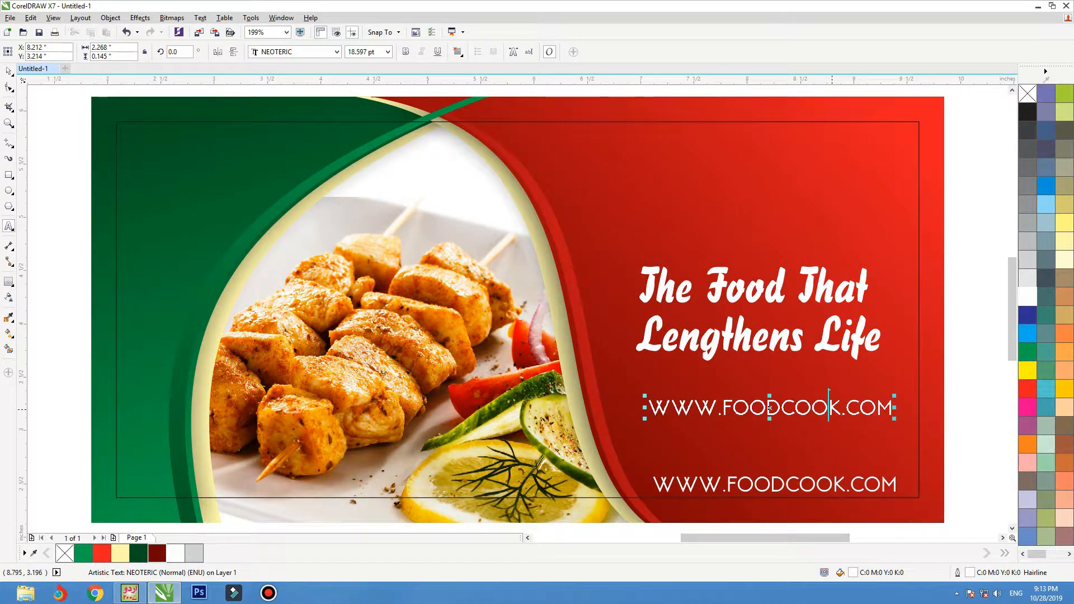
{"action": "key", "text": "ctrl+a"}
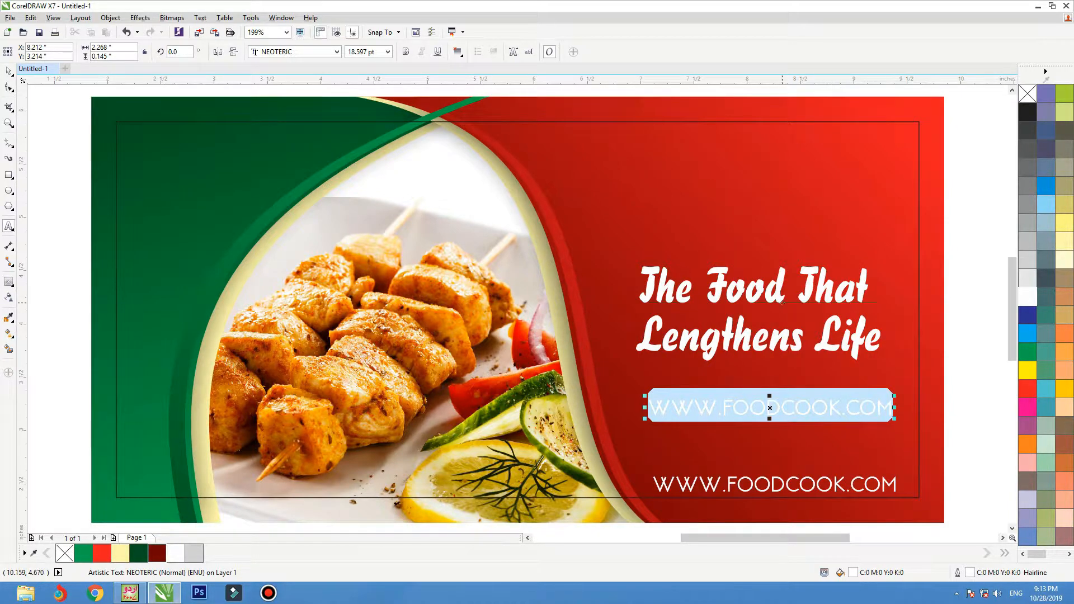
{"action": "type", "text": "+92"}
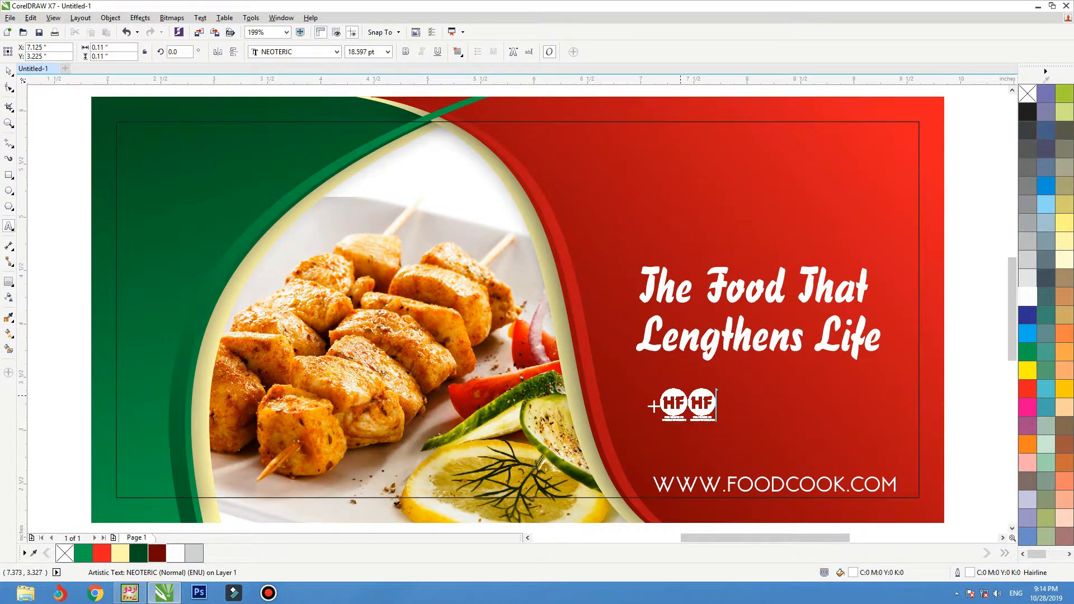
Fix the new text's opening characters and set it in Righteous.
{"action": "key", "text": "BackSpace"}
{"action": "key", "text": "BackSpace"}
{"action": "key", "text": "BackSpace"}
{"action": "type", "text": "03"}
{"action": "key", "text": "BackSpace"}
{"action": "key", "text": "BackSpace"}
{"action": "type", "text": "+"}
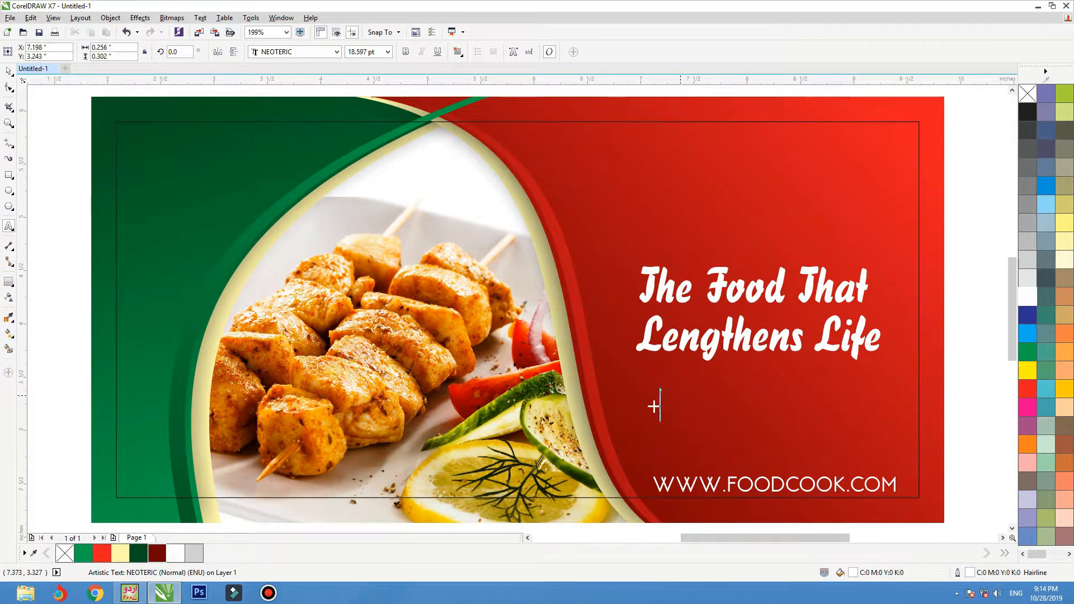
{"action": "left_click", "coordinate": [8, 72]}
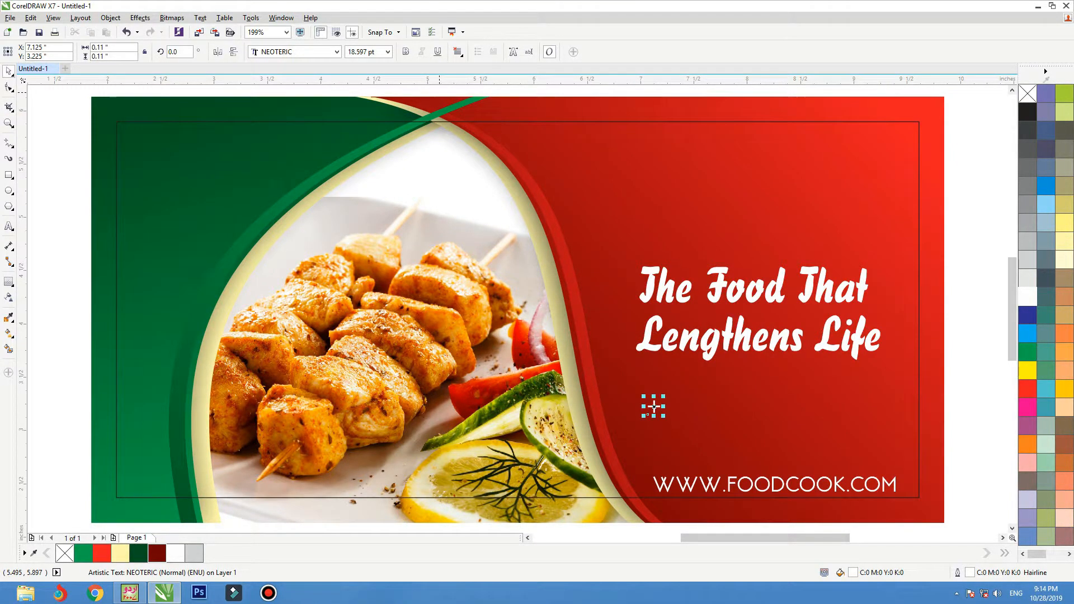
{"action": "left_click", "coordinate": [295, 51]}
{"action": "left_click", "coordinate": [291, 106]}
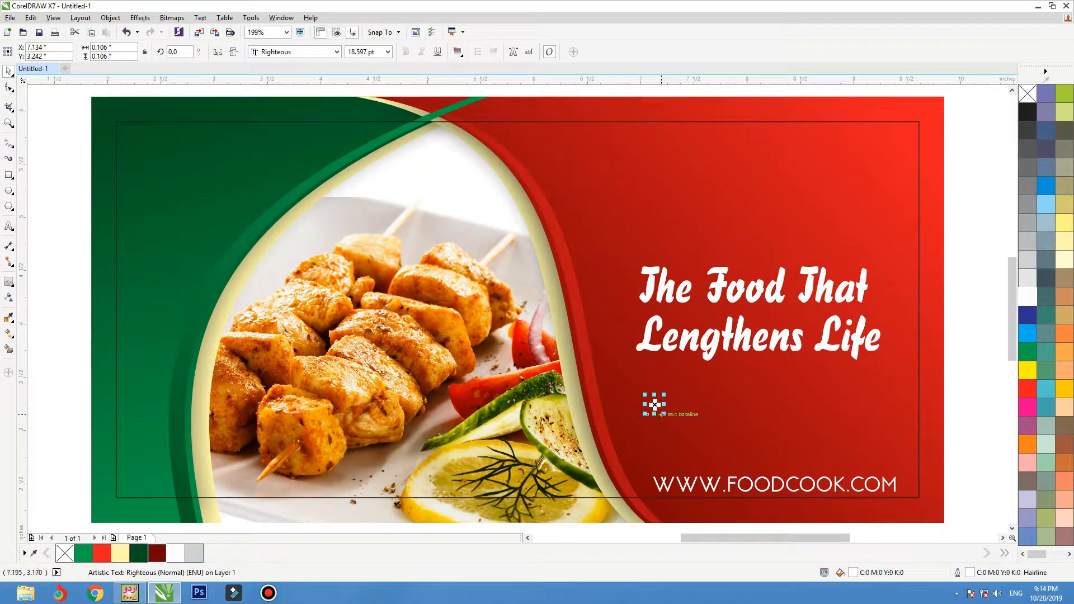
Enter the phone number and adjust the line's size and position.
{"action": "double_click", "coordinate": [654, 404]}
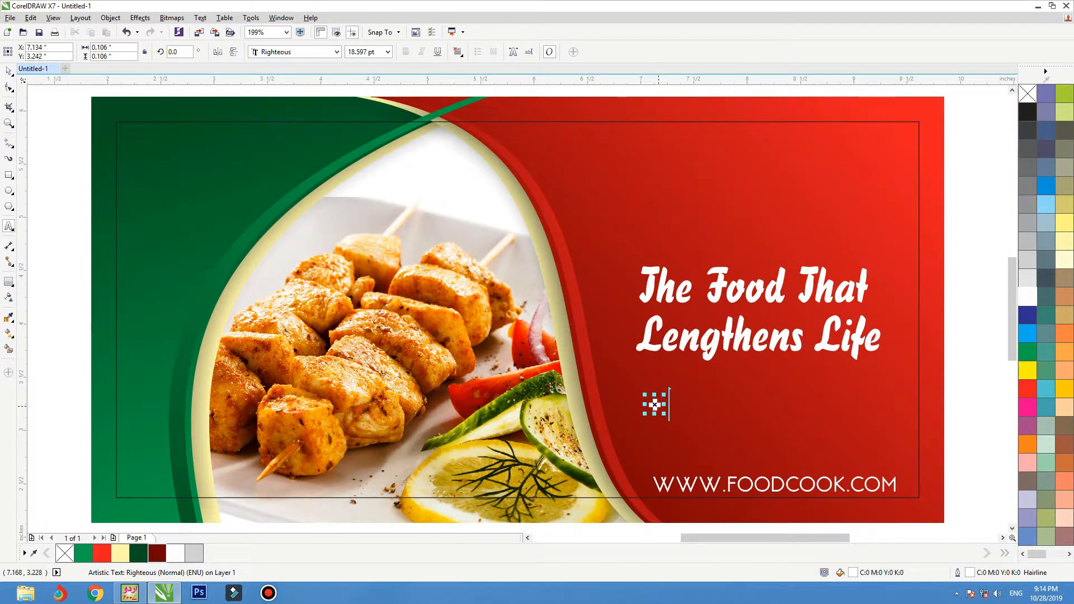
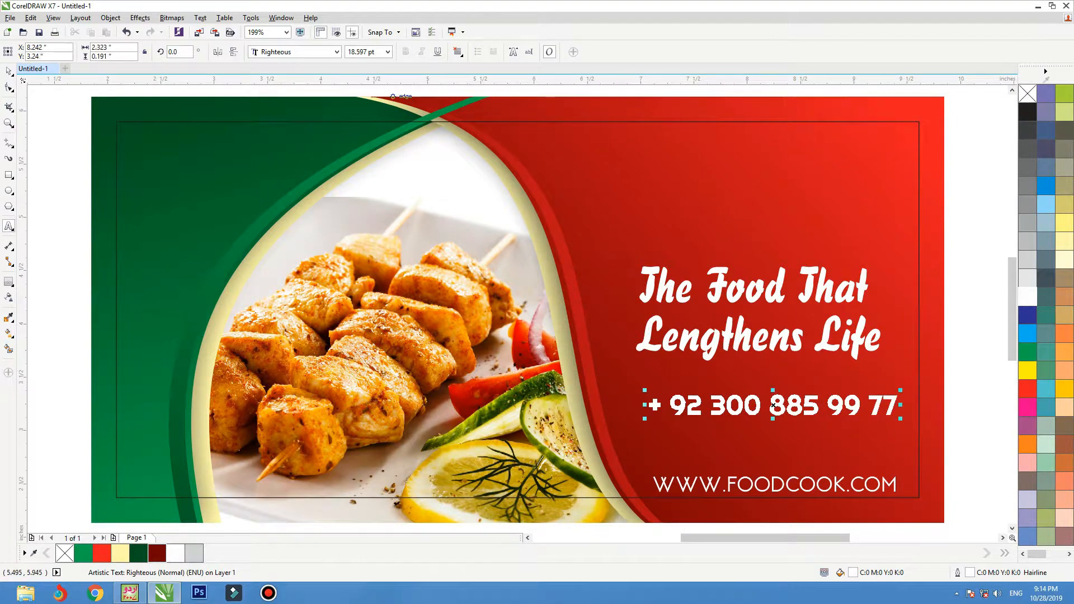
{"action": "key", "text": "ctrl+space"}
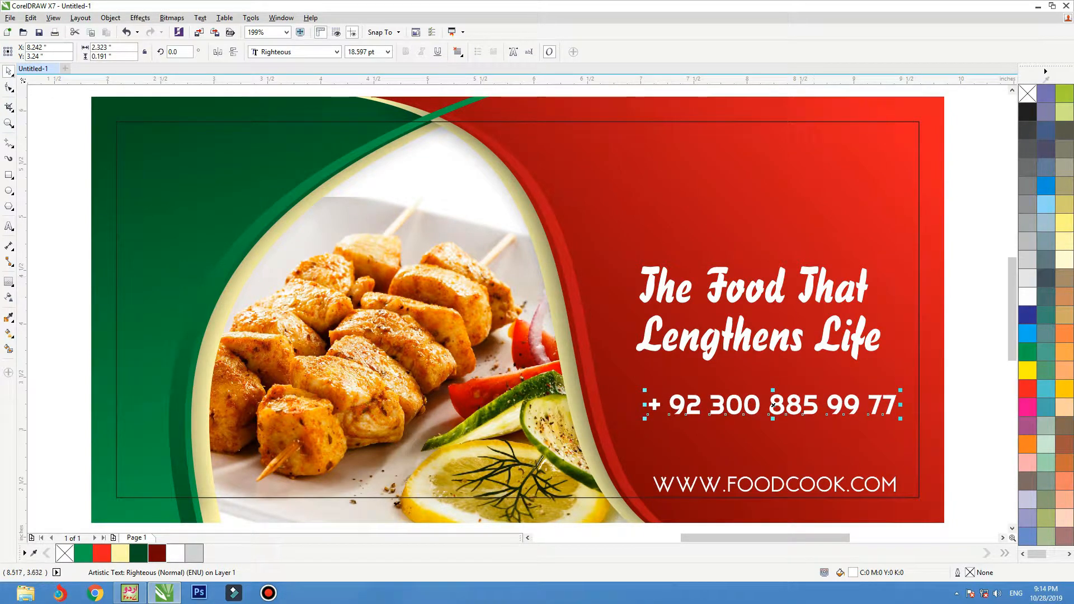
{"action": "left_click_drag", "start_coordinate": [902, 392], "coordinate": [895, 459]}
{"action": "left_click_drag", "start_coordinate": [742, 449], "coordinate": [676, 439]}
{"action": "left_click", "coordinate": [734, 486]}
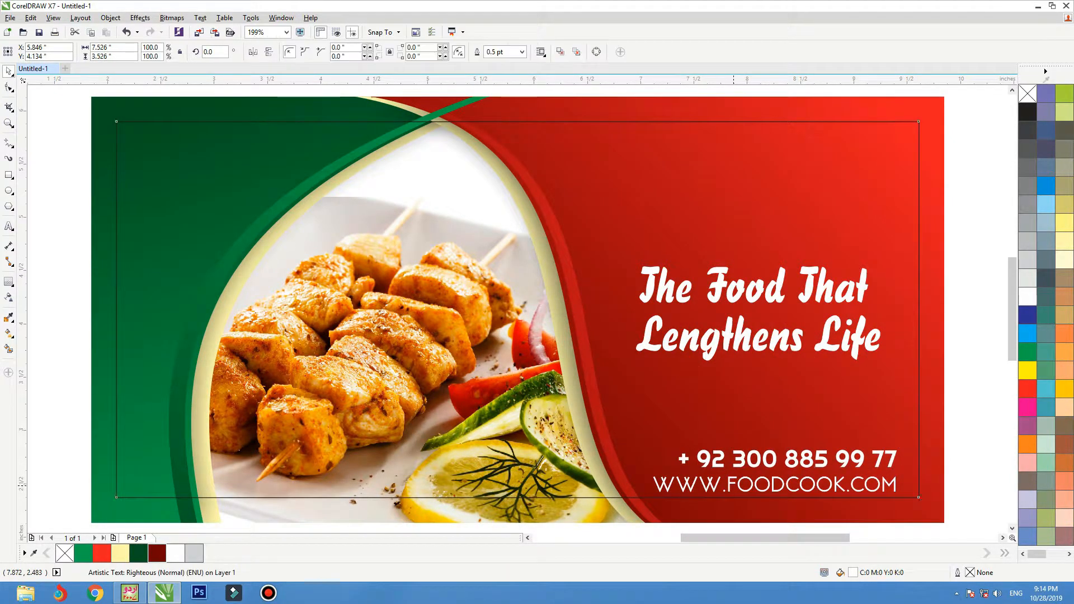
Set the web address in Righteous, make both contact lines 15 pt, and move them right.
{"action": "left_click", "coordinate": [733, 486]}
{"action": "left_click", "coordinate": [336, 52]}
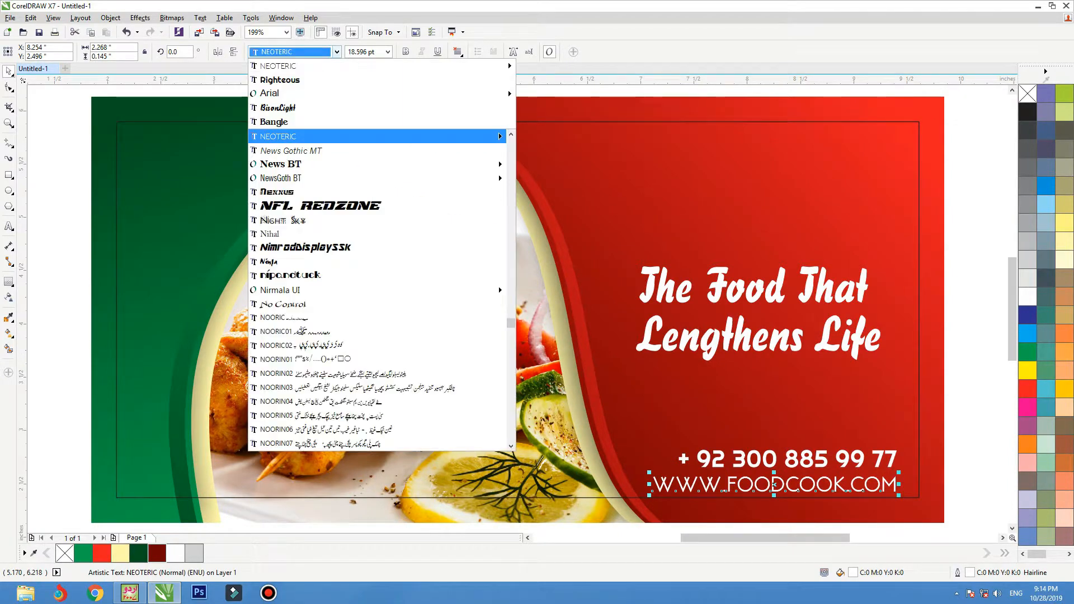
{"action": "left_click", "coordinate": [280, 80]}
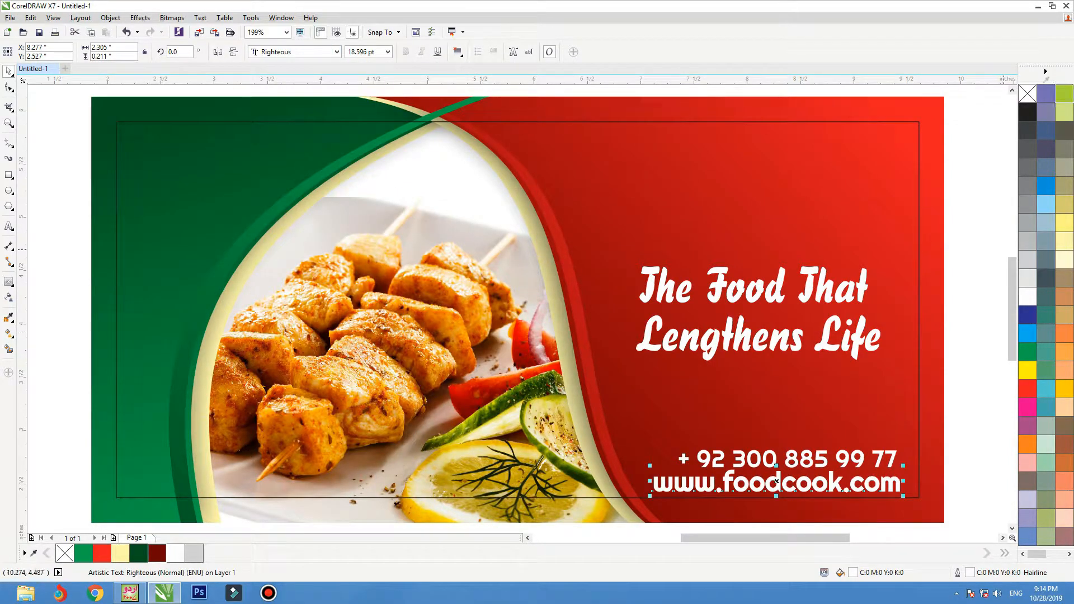
{"action": "left_click", "coordinate": [777, 470], "text": "shift"}
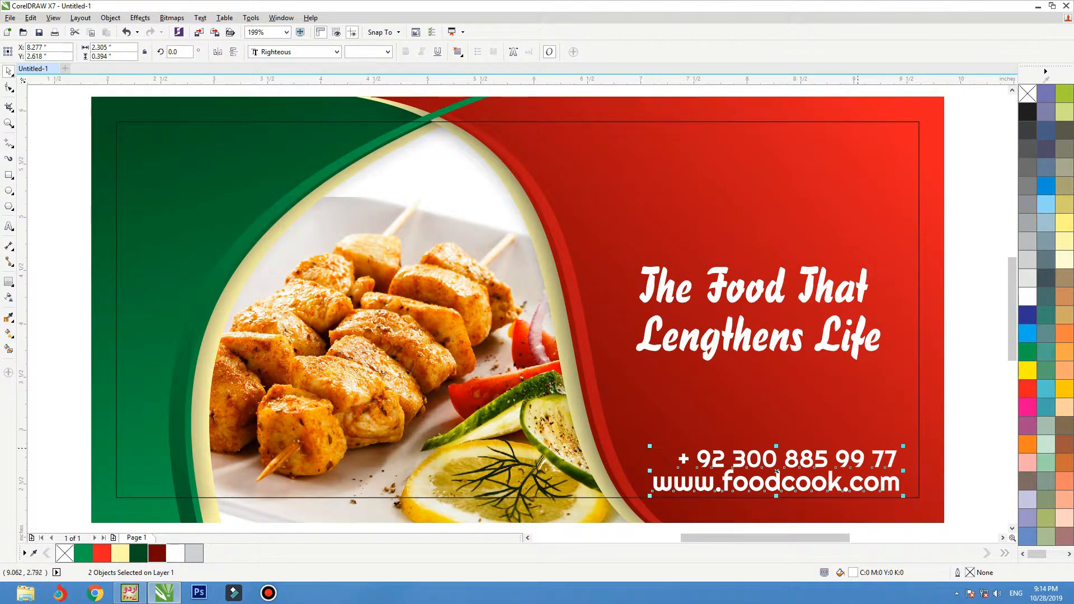
{"action": "type", "text": "15"}
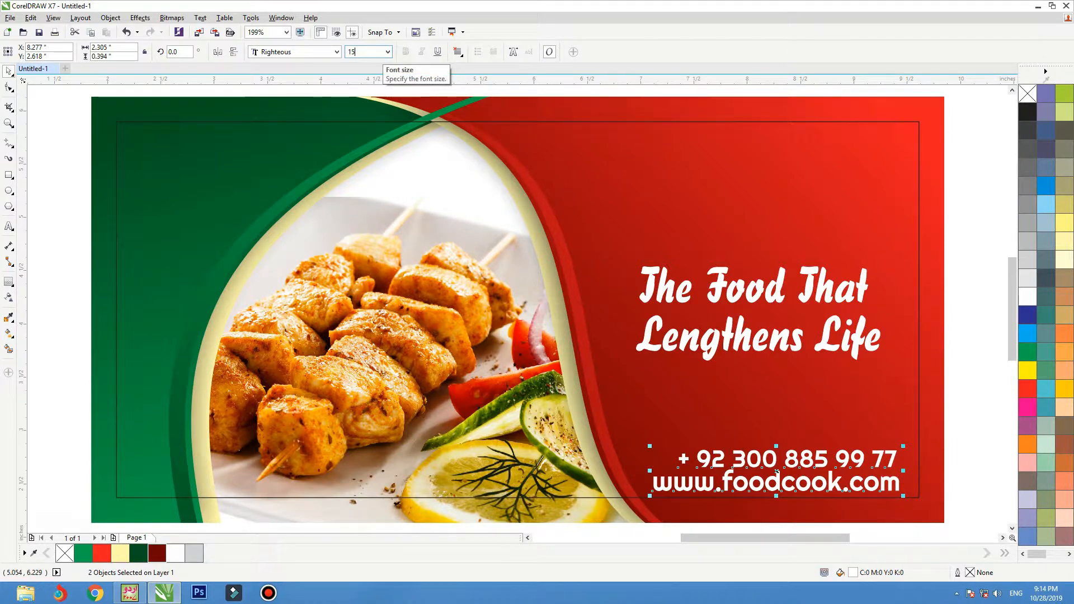
{"action": "key", "text": "Return"}
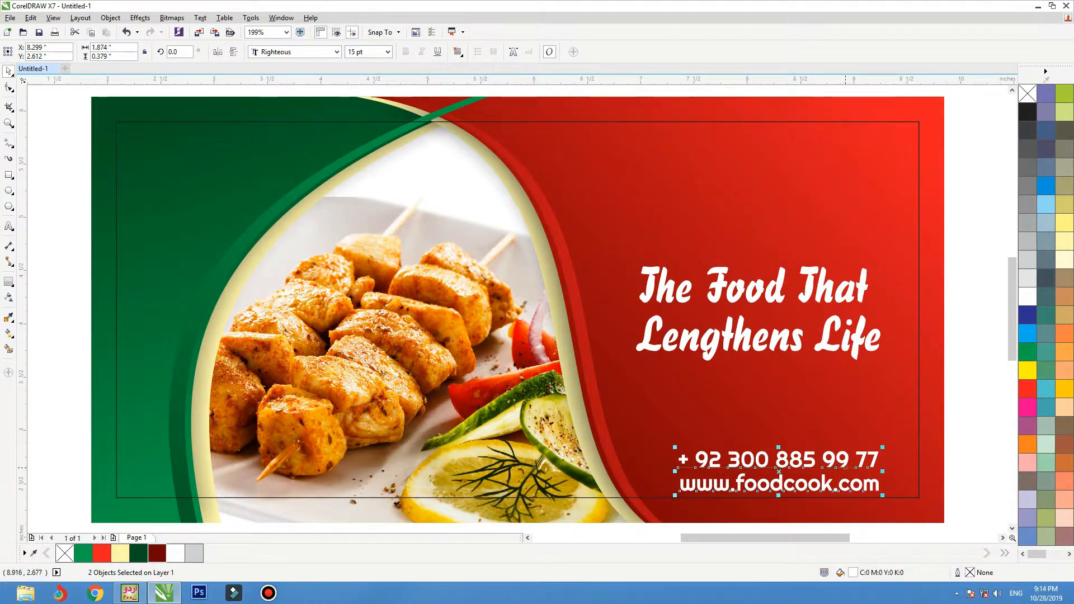
{"action": "left_click_drag", "start_coordinate": [862, 481], "coordinate": [896, 482]}
{"action": "left_click", "coordinate": [922, 465]}
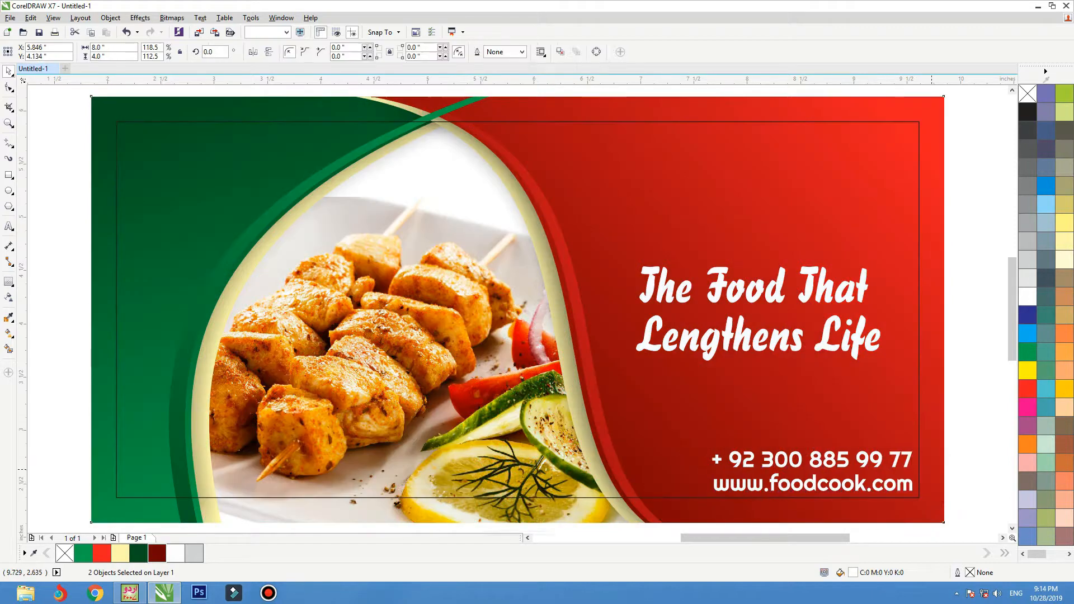
Nudge the headline up and move the phone number text above it.
{"action": "left_click", "coordinate": [957, 436]}
{"action": "left_click", "coordinate": [850, 296]}
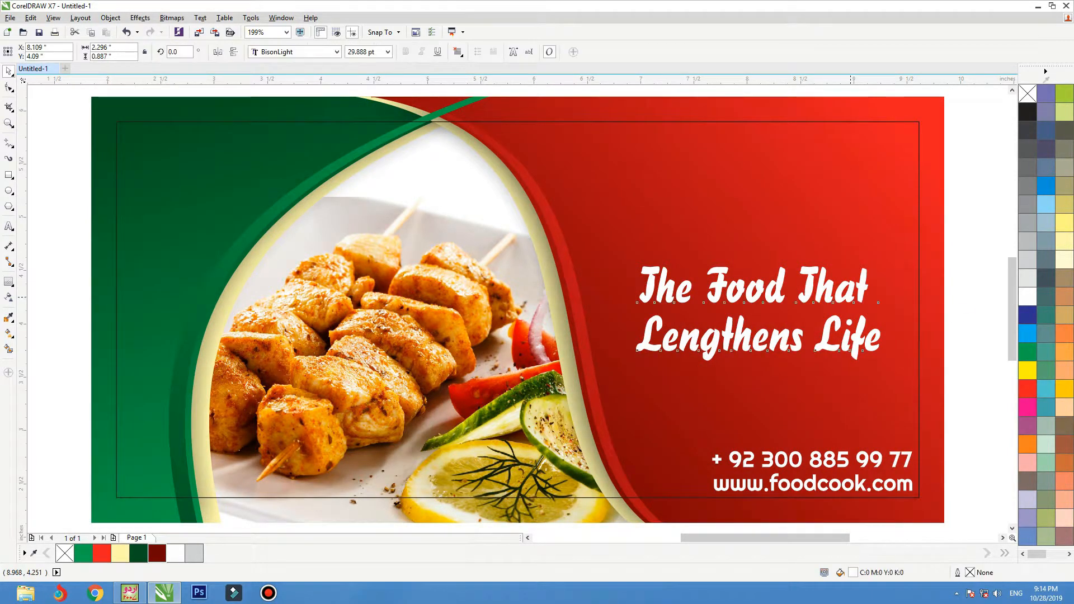
{"action": "key", "text": "Up"}
{"action": "key", "text": "Up"}
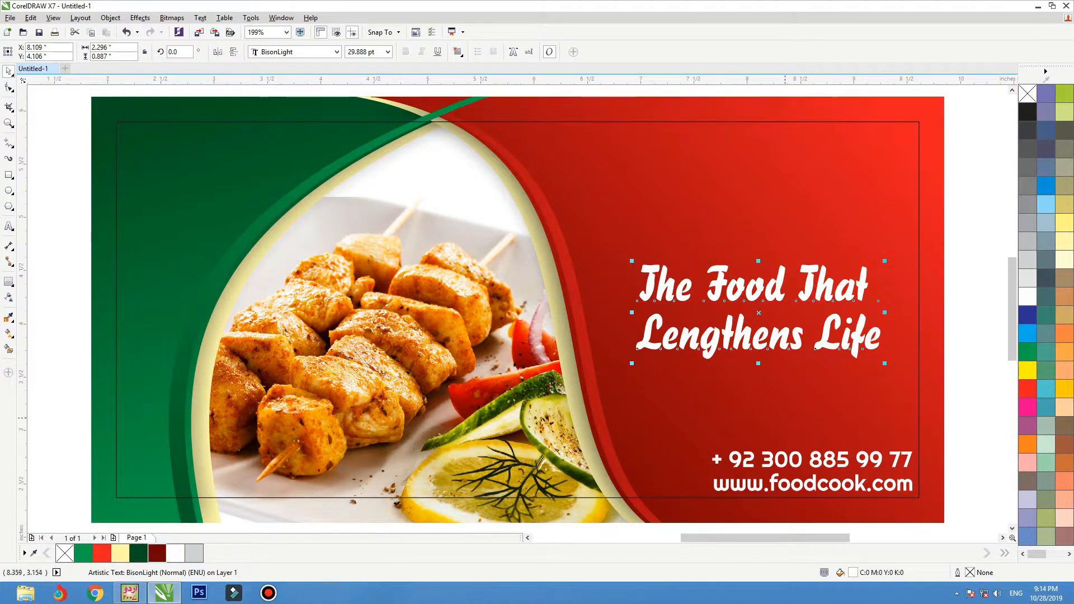
{"action": "left_click_drag", "start_coordinate": [786, 457], "coordinate": [577, 192]}
Drop a copy of the phone text and retype it as 'the pleasure of varierty on plate'.
{"action": "right_click", "coordinate": [577, 192]}
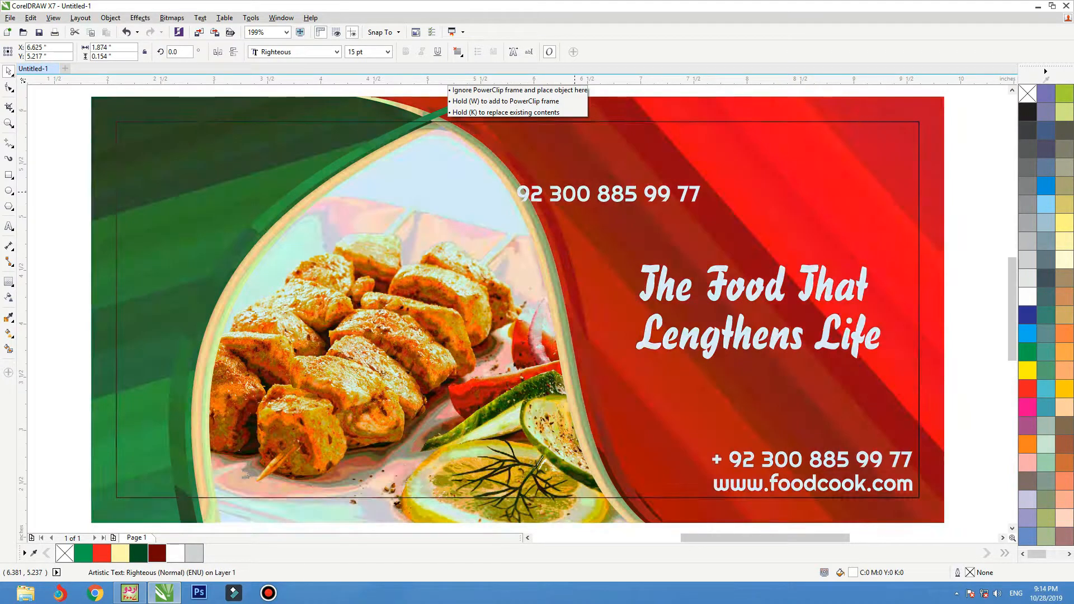
{"action": "double_click", "coordinate": [577, 192]}
{"action": "key", "text": "ctrl+a"}
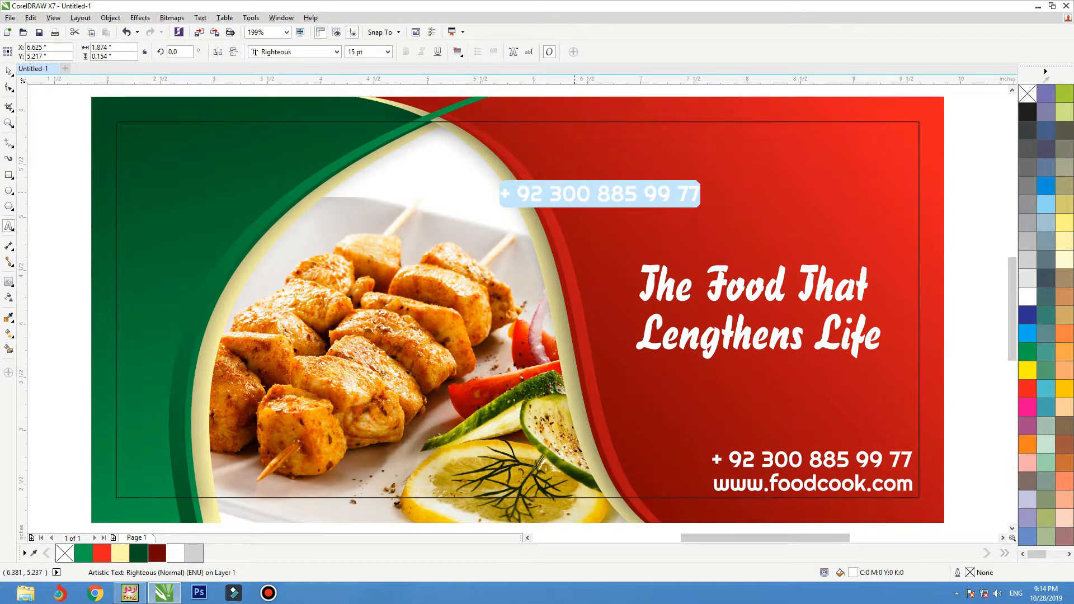
{"action": "type", "text": "the pl"}
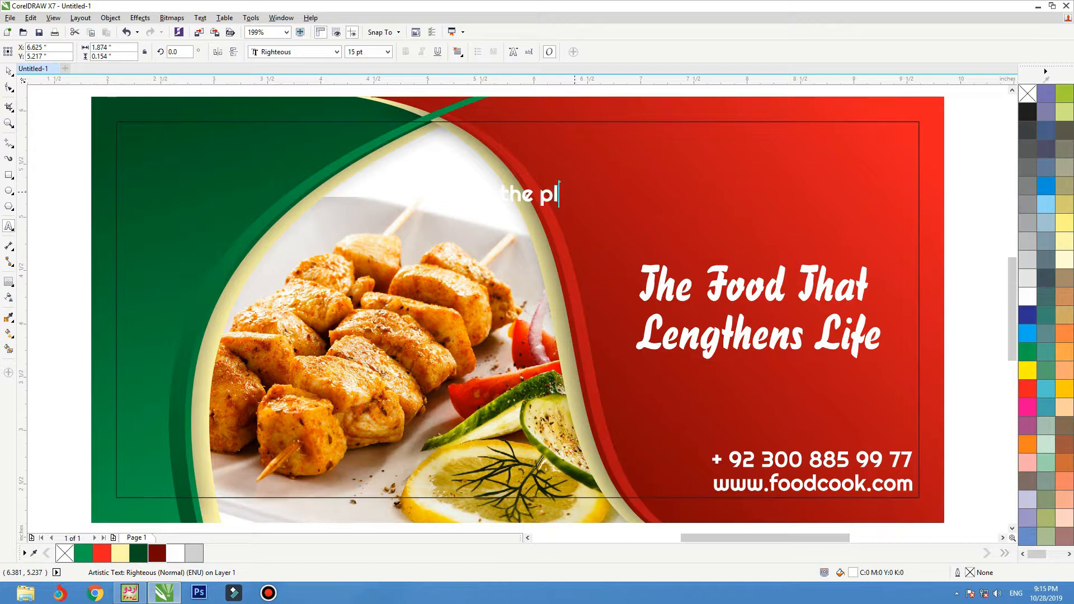
{"action": "type", "text": "easure of v"}
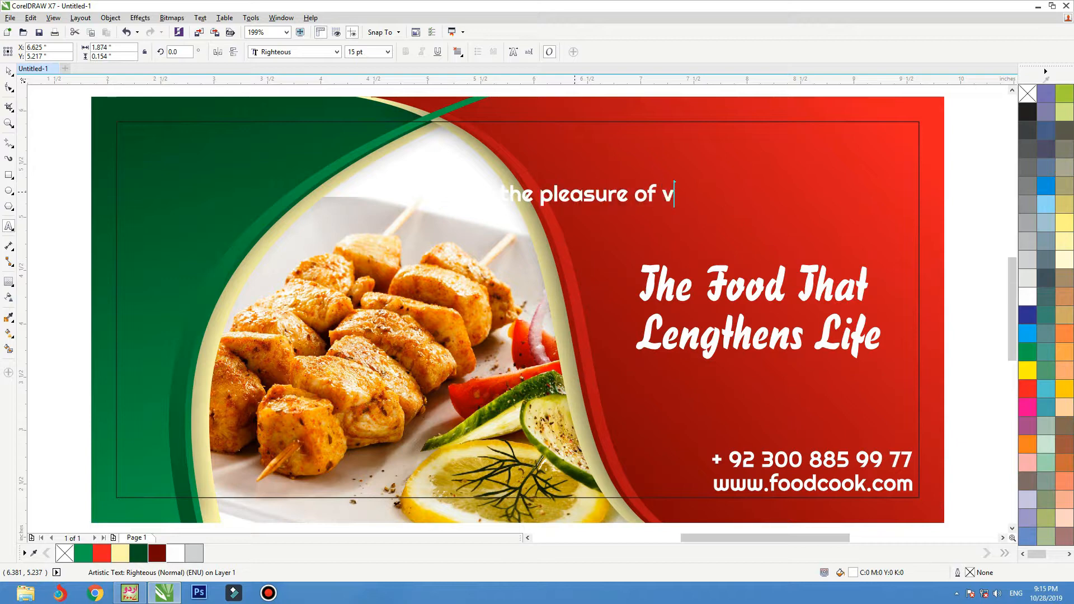
{"action": "type", "text": "arierty on"}
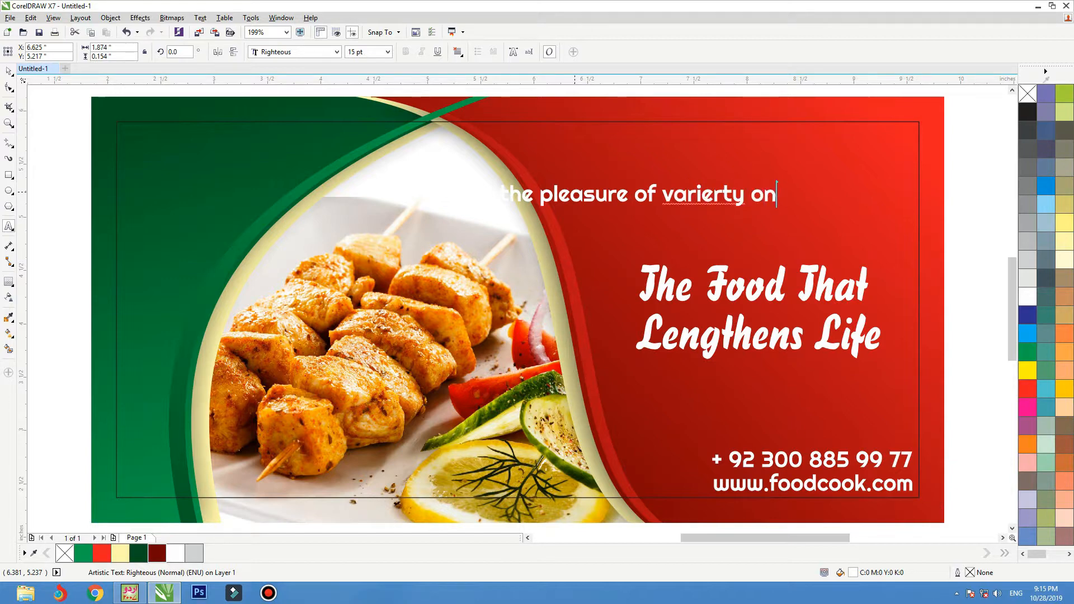
{"action": "type", "text": " plate"}
Convert the tagline to Title Case, correct 'Varierty' to 'Variety', and shrink it to about 70%.
{"action": "key", "text": "ctrl+a"}
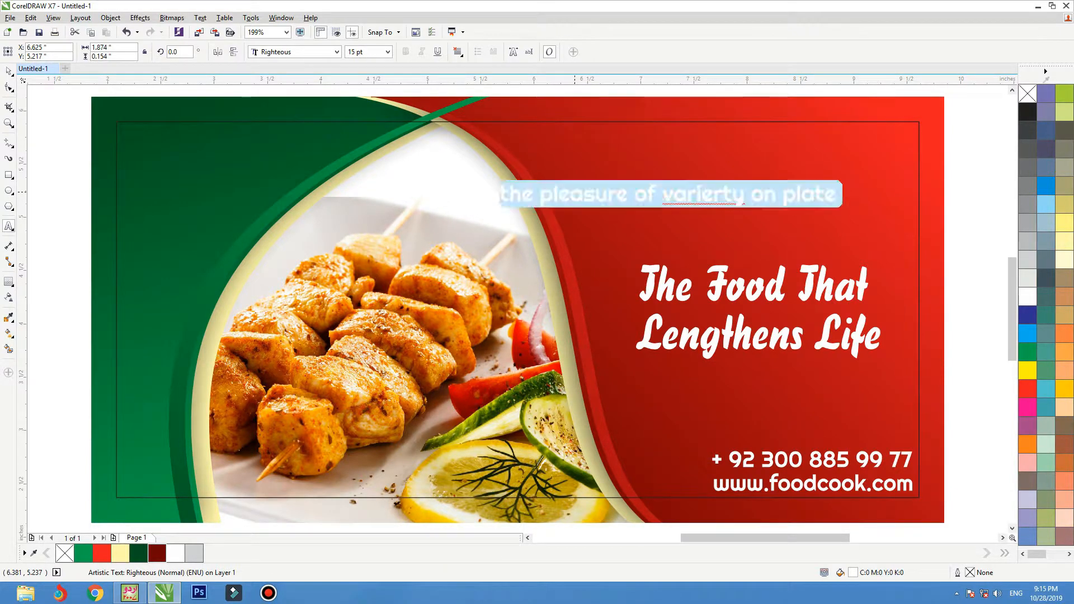
{"action": "key", "text": "shift+F3"}
{"action": "key", "text": "alt+t"}
{"action": "key", "text": "Return"}
{"action": "left_click", "coordinate": [676, 195]}
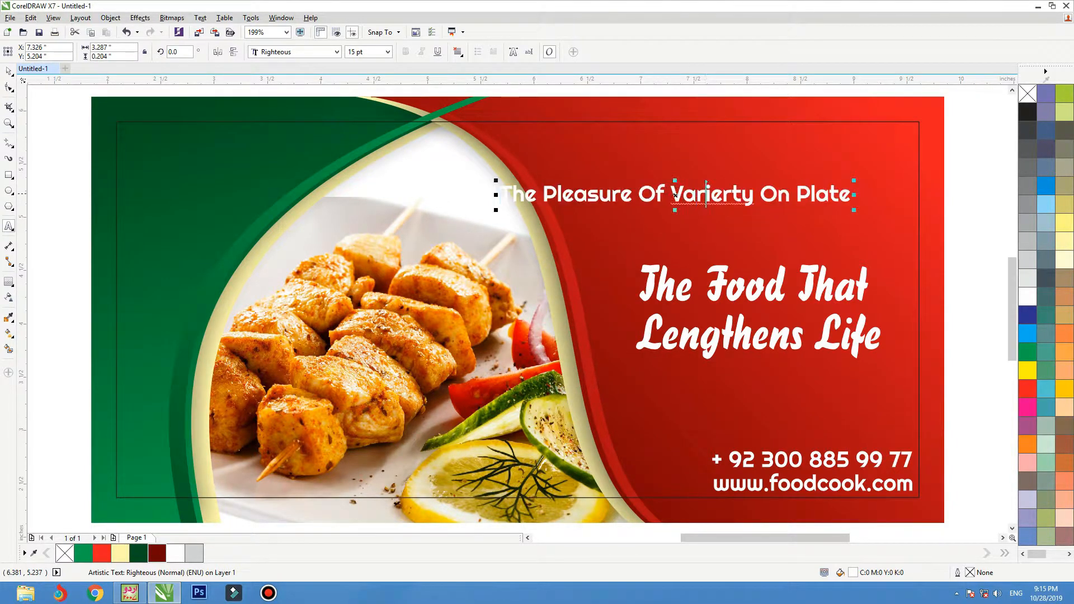
{"action": "right_click", "coordinate": [700, 193]}
{"action": "left_click", "coordinate": [730, 215]}
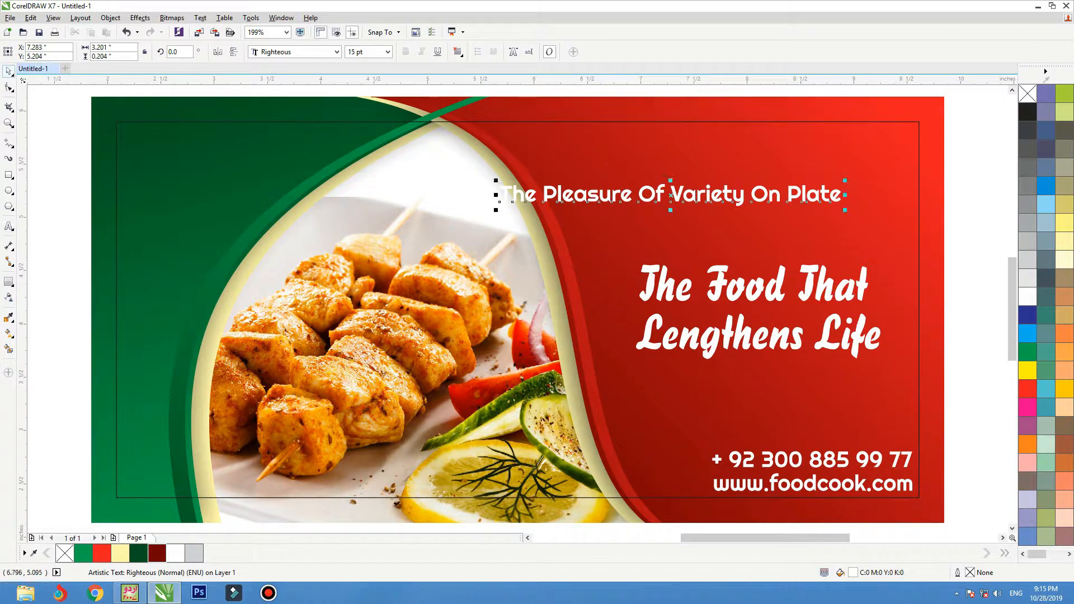
{"action": "left_click_drag", "start_coordinate": [846, 181], "coordinate": [678, 225]}
Enlarge the headline slightly and nudge the tagline and headline into place.
{"action": "left_click", "coordinate": [865, 281]}
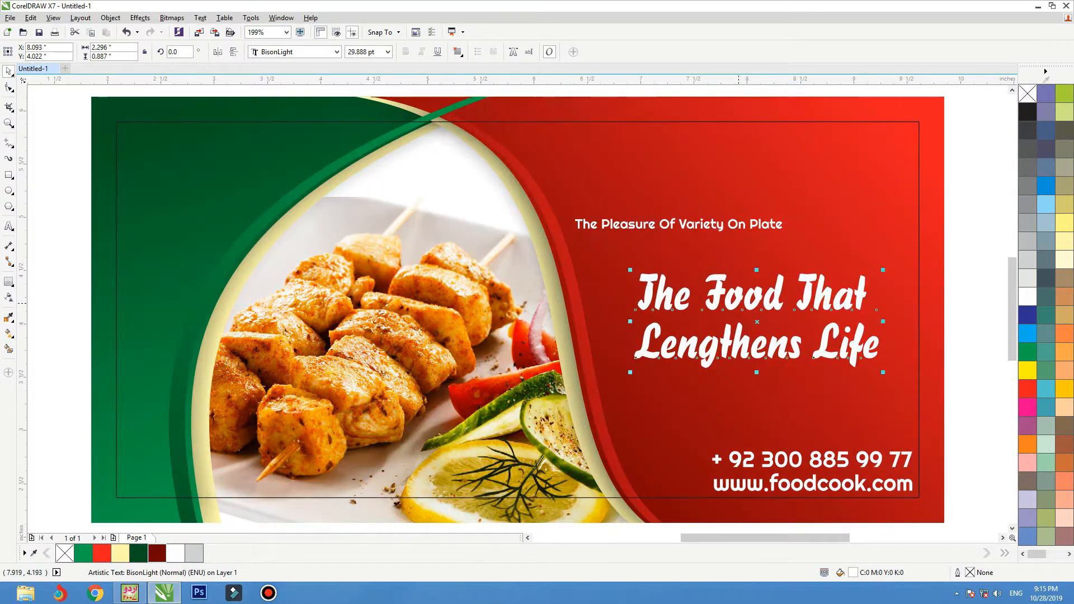
{"action": "left_click_drag", "start_coordinate": [883, 269], "coordinate": [895, 265]}
{"action": "left_click_drag", "start_coordinate": [756, 227], "coordinate": [763, 220]}
{"action": "left_click_drag", "start_coordinate": [832, 342], "coordinate": [831, 339]}
Give the headline a drop shadow with opacity 88 and feathering 5.
{"action": "key", "text": "shift+F2"}
{"action": "key", "text": "F3"}
{"action": "left_click", "coordinate": [12, 285]}
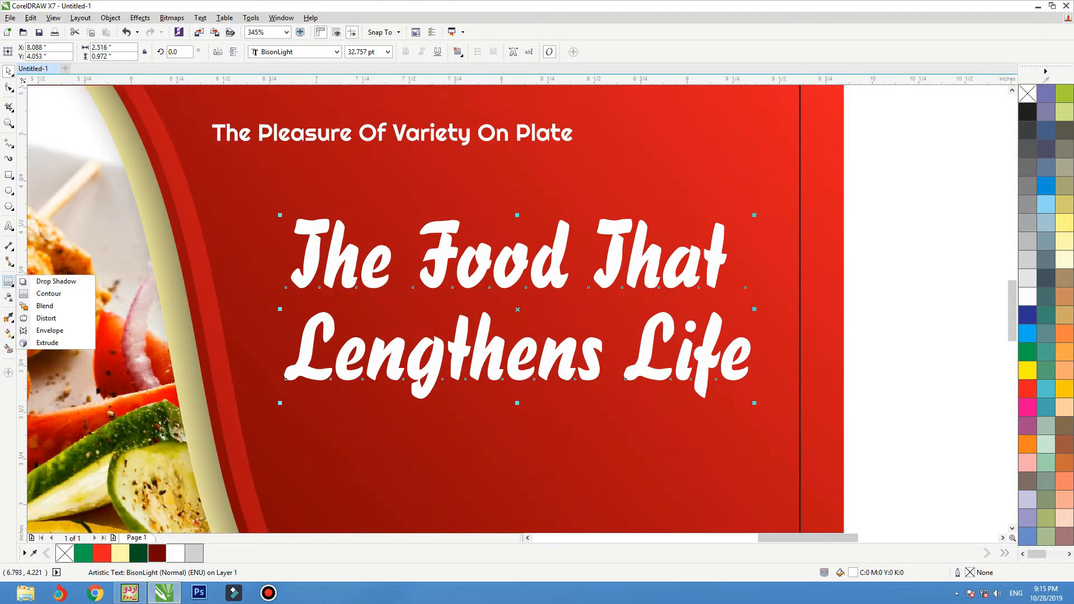
{"action": "left_click", "coordinate": [54, 281]}
{"action": "left_click_drag", "start_coordinate": [446, 358], "coordinate": [517, 308]}
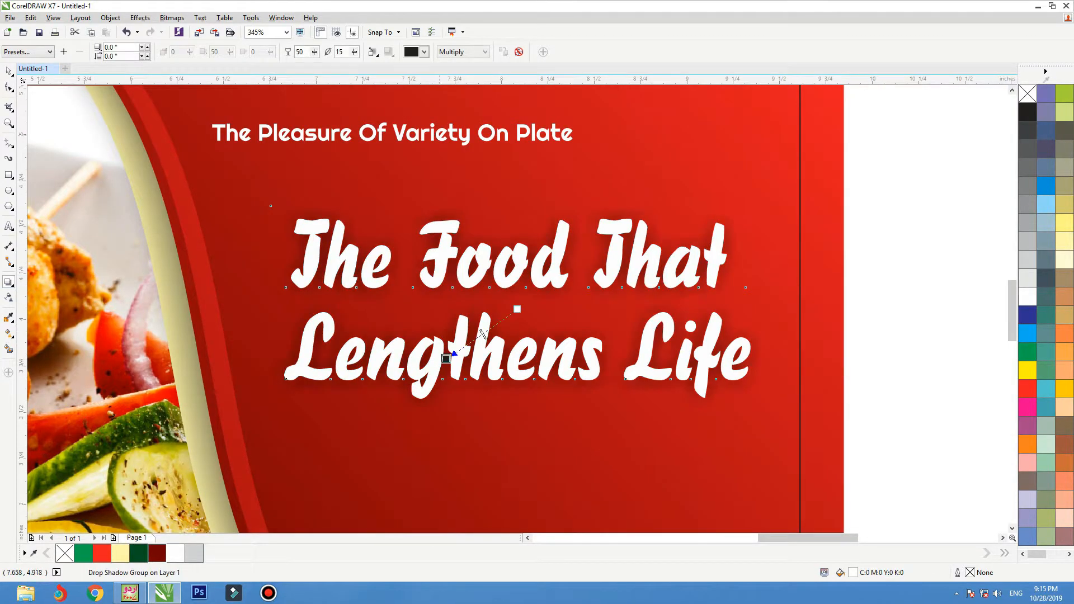
{"action": "type", "text": "88"}
{"action": "key", "text": "Tab"}
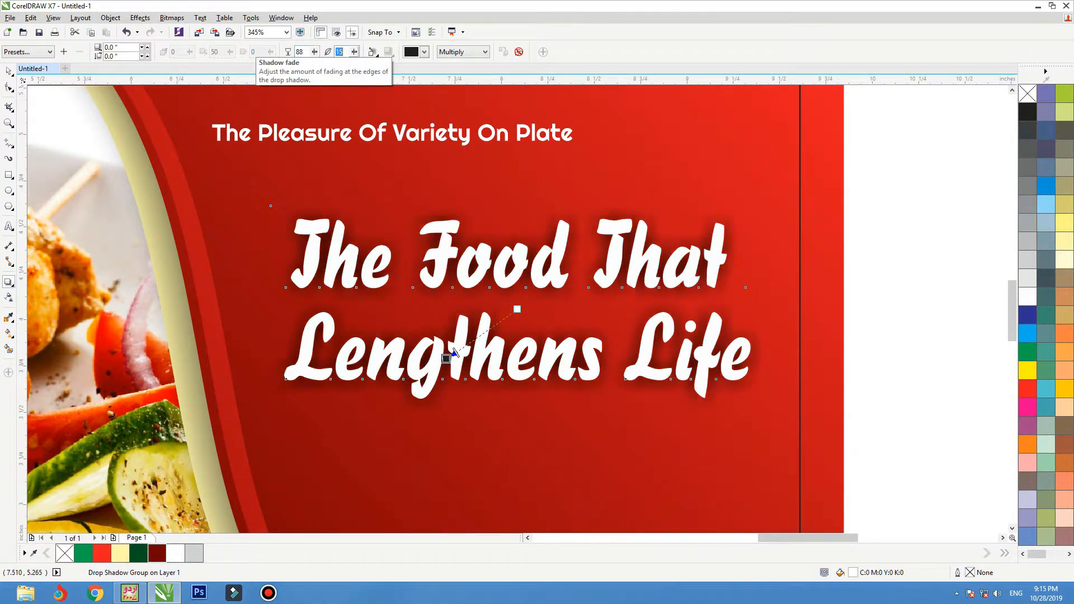
{"action": "type", "text": "5"}
{"action": "key", "text": "Return"}
Nudge the dark rectangle down slightly and select the background picture frame.
{"action": "key", "text": "space"}
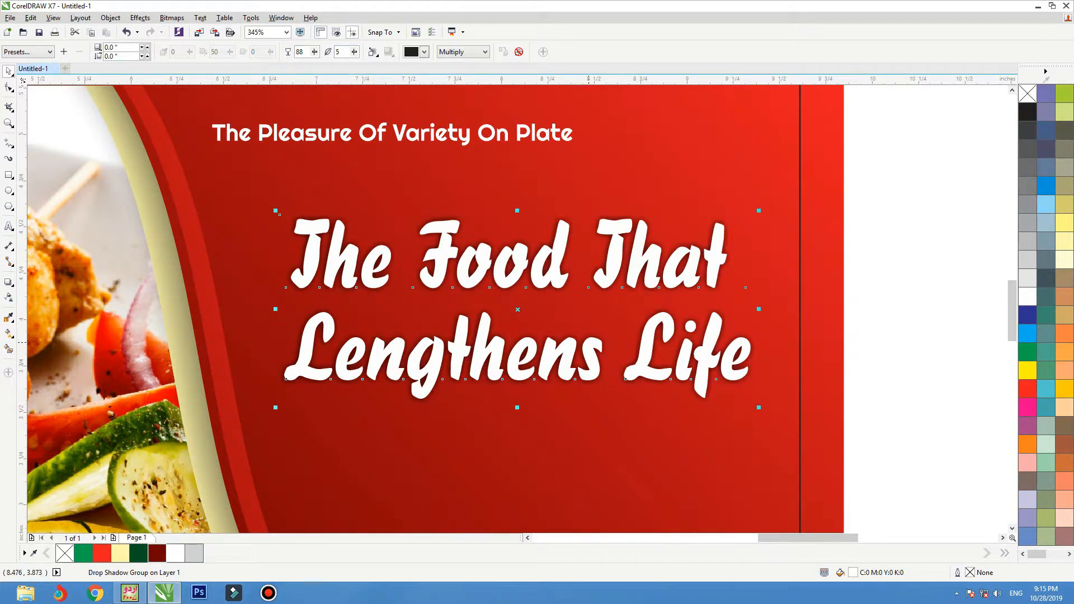
{"action": "key", "text": "Escape"}
{"action": "key", "text": "Down"}
{"action": "key", "text": "Down"}
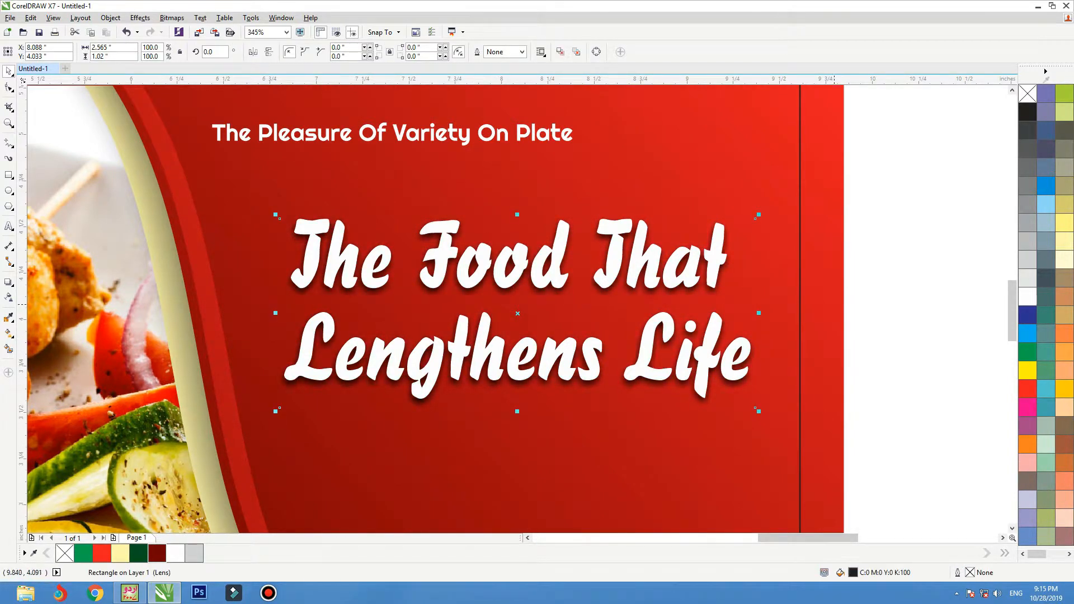
{"action": "left_click", "coordinate": [832, 306]}
{"action": "key", "text": "F4"}
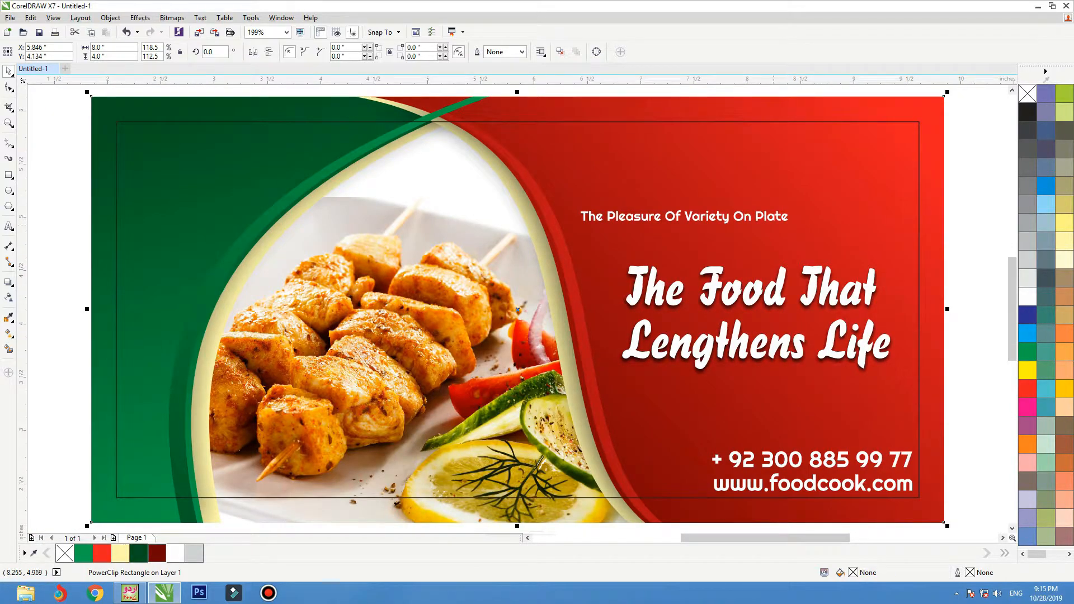
Nudge the tagline down and colour the phone and website text yellow.
{"action": "left_click_drag", "start_coordinate": [774, 220], "coordinate": [770, 231]}
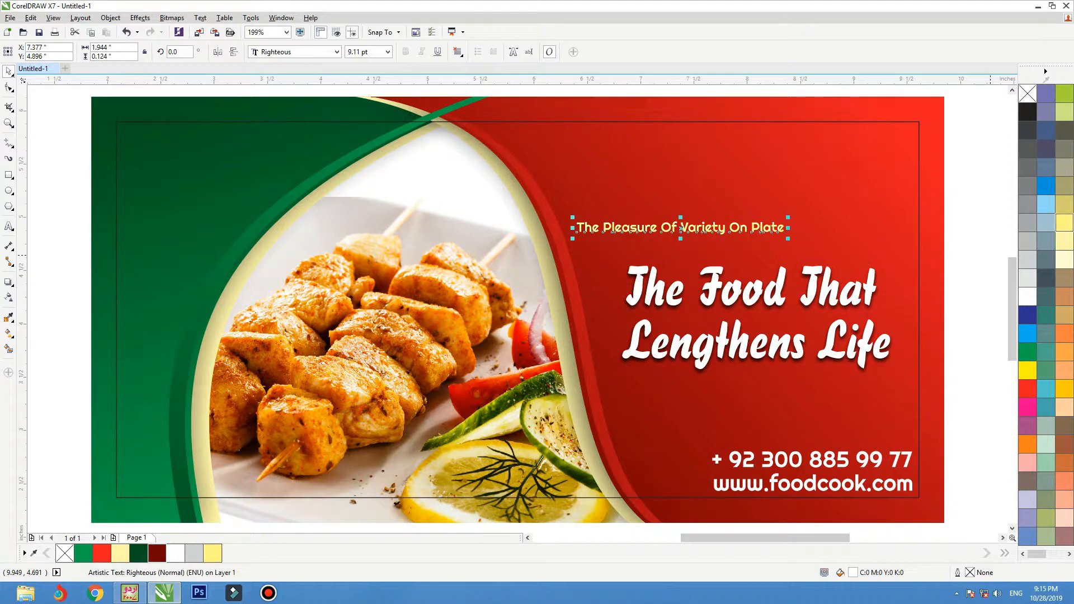
{"action": "left_click", "coordinate": [796, 461]}
{"action": "left_click", "coordinate": [795, 484], "text": "shift"}
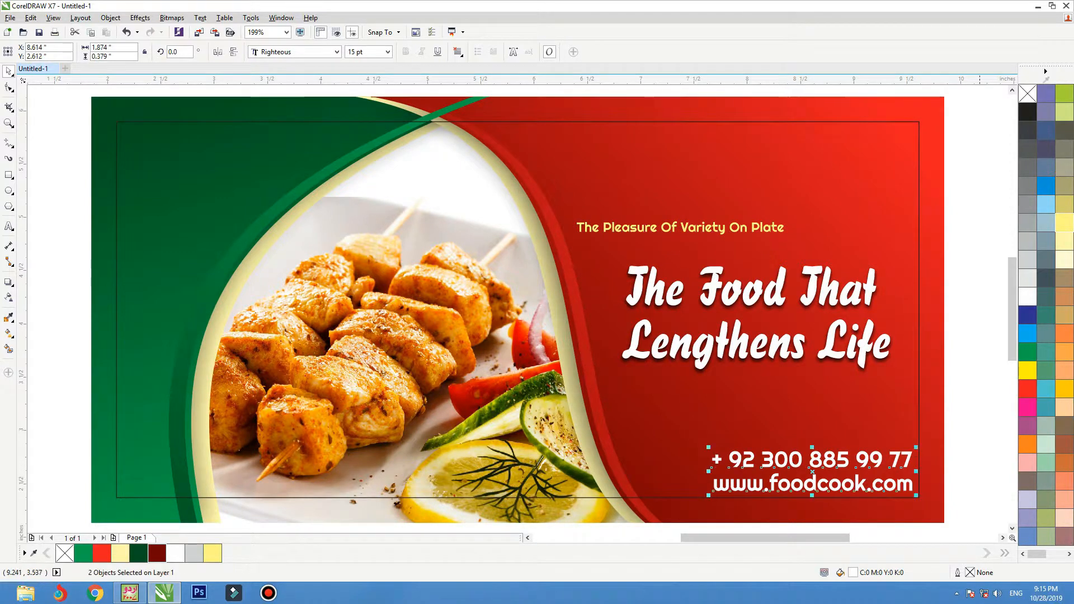
{"action": "left_click", "coordinate": [1065, 222]}
Remove the margin rectangle's black outline and drop a copy of the tagline on the green panel.
{"action": "left_click", "coordinate": [886, 249]}
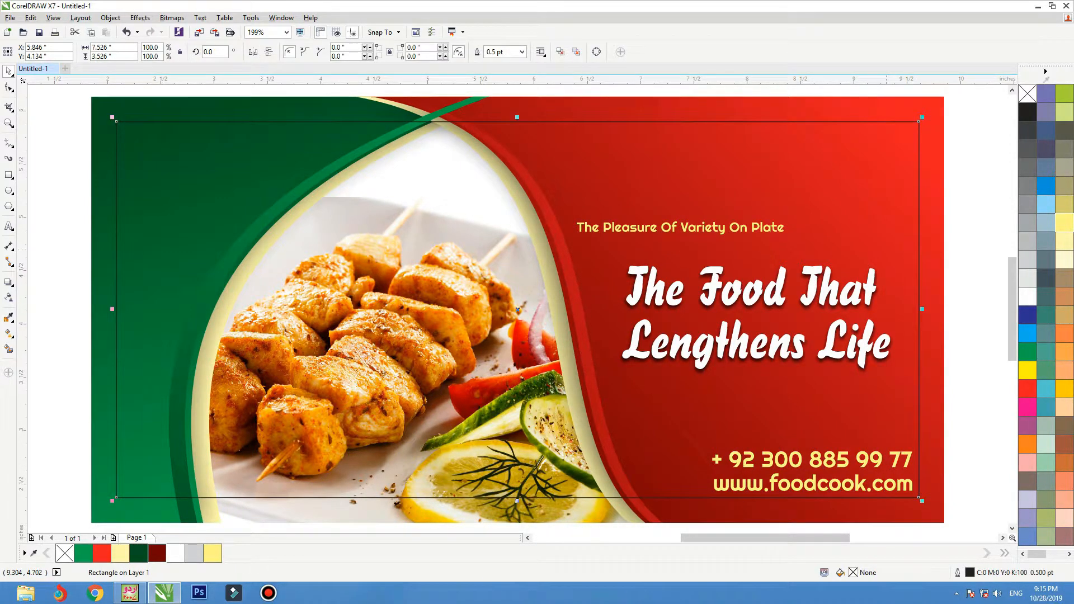
{"action": "right_click", "coordinate": [1027, 93]}
{"action": "key", "text": "Escape"}
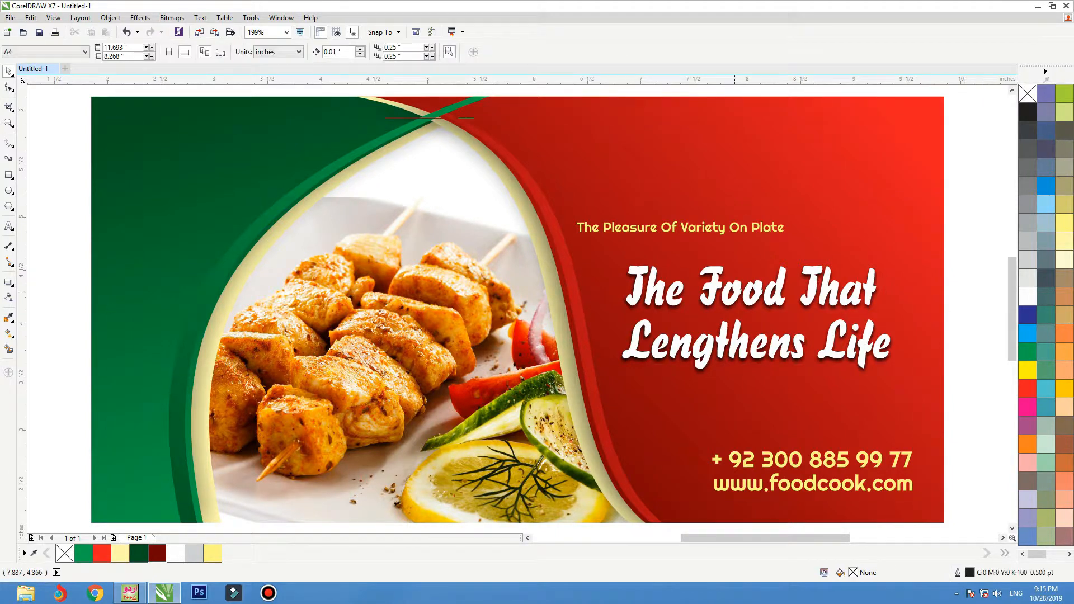
{"action": "left_click_drag", "start_coordinate": [709, 230], "coordinate": [247, 180]}
{"action": "right_click", "coordinate": [247, 180]}
Retype the copied tagline as 'food cook' and convert it to UPPERCASE.
{"action": "key", "text": "F8"}
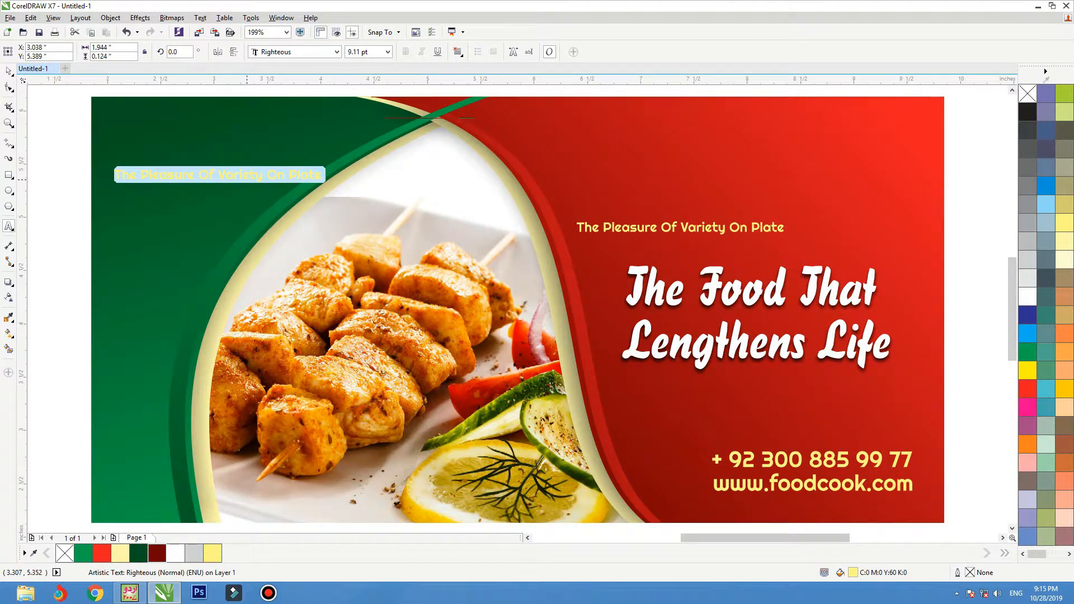
{"action": "type", "text": "Go"}
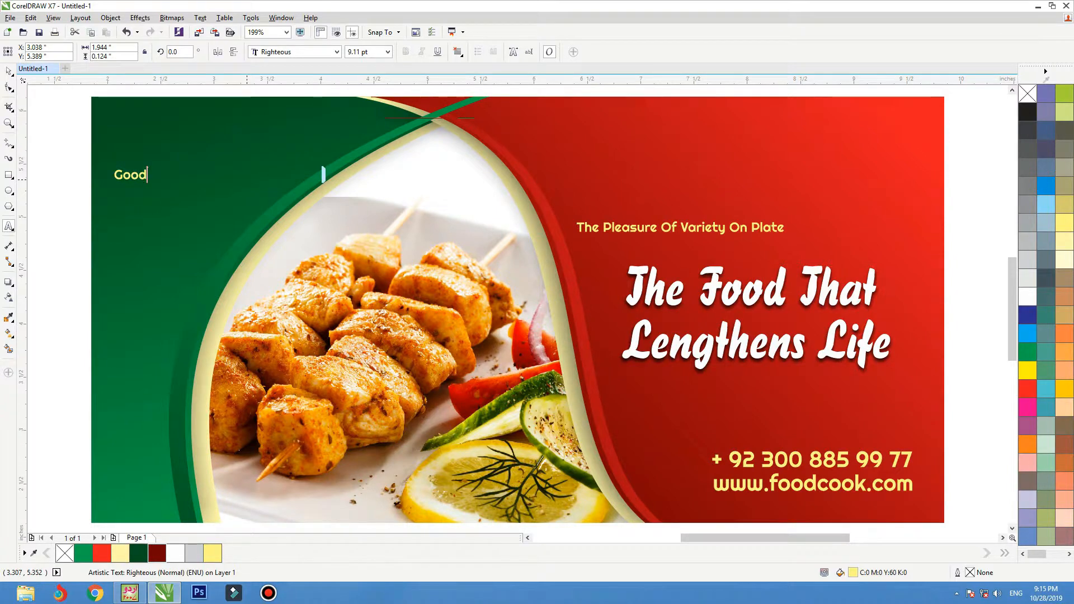
{"action": "type", "text": "od"}
{"action": "key", "text": "shift+Home"}
{"action": "type", "text": "food cook"}
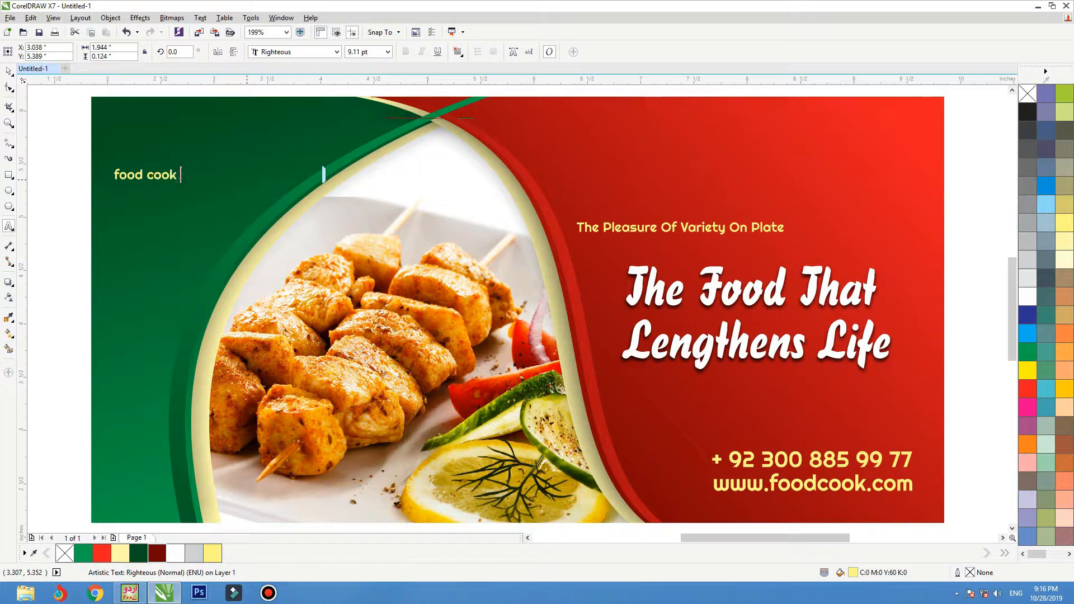
{"action": "key", "text": "shift+Home"}
{"action": "key", "text": "shift+F3"}
{"action": "key", "text": "Down"}
{"action": "key", "text": "Down"}
{"action": "key", "text": "Return"}
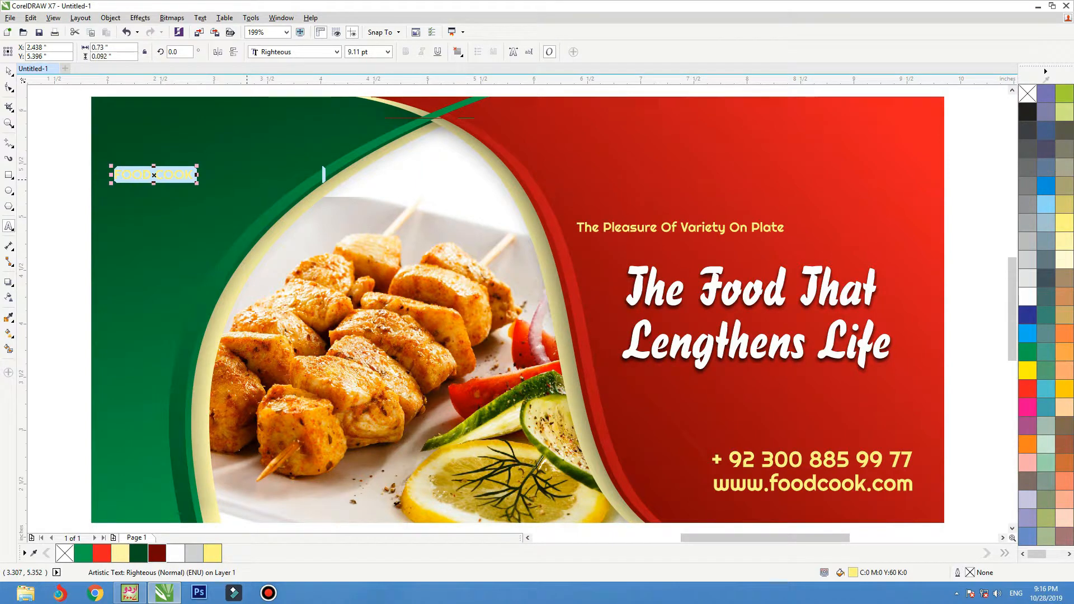
Zoom in closely on the new FOOD COOK text.
{"action": "left_click", "coordinate": [8, 71]}
{"action": "key", "text": "F2"}
{"action": "left_click_drag", "start_coordinate": [47, 257], "coordinate": [454, 93]}
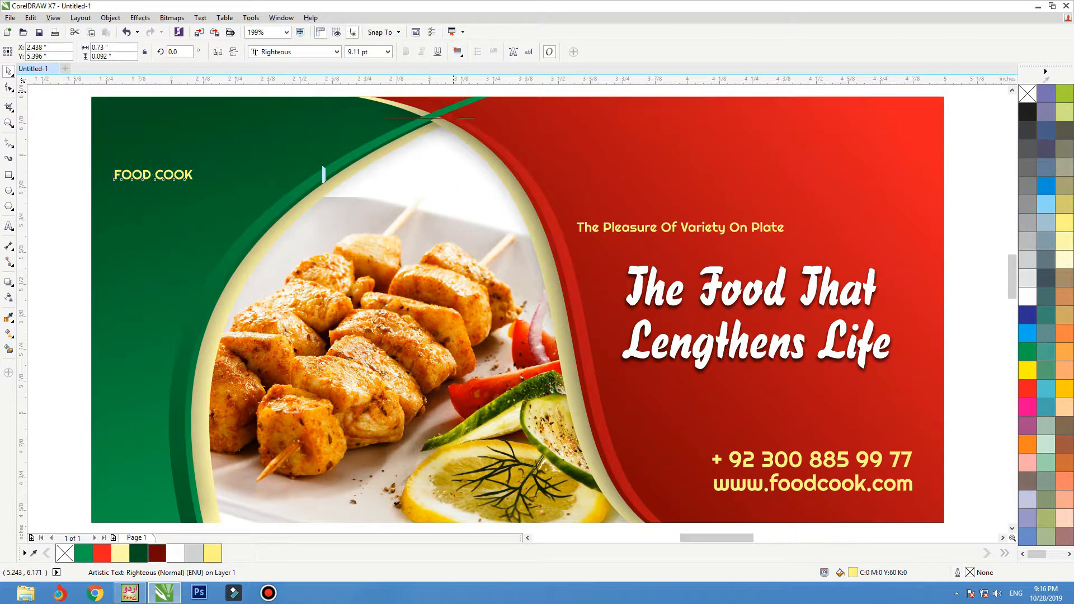
{"action": "left_click", "coordinate": [190, 181]}
Break COOK onto its own line, enlarge FOOD several times and fill it white.
{"action": "double_click", "coordinate": [288, 317]}
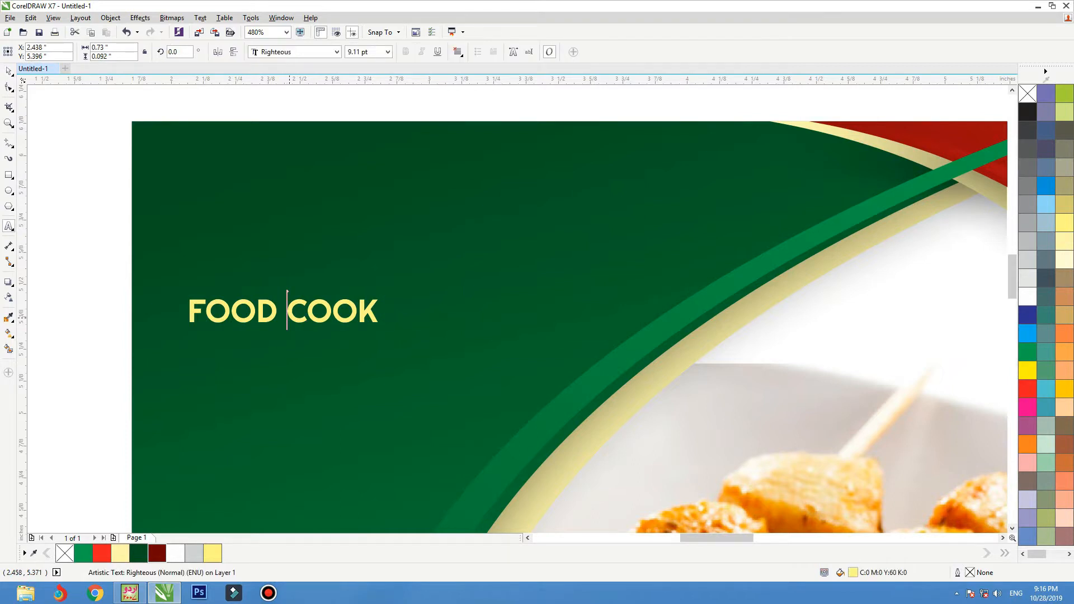
{"action": "key", "text": "Return"}
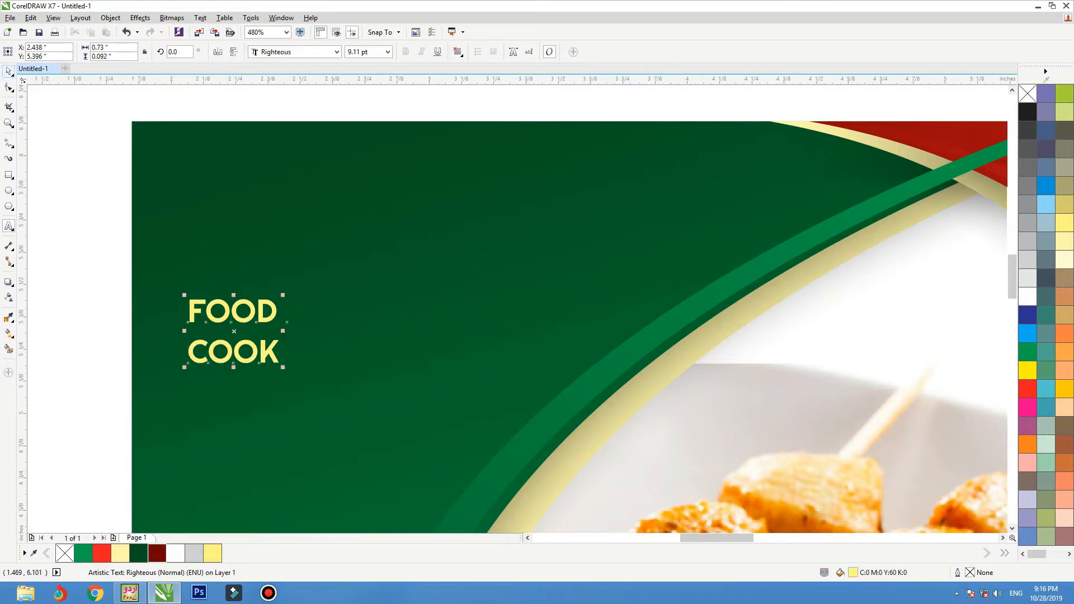
{"action": "left_click_drag", "start_coordinate": [281, 295], "coordinate": [568, 217]}
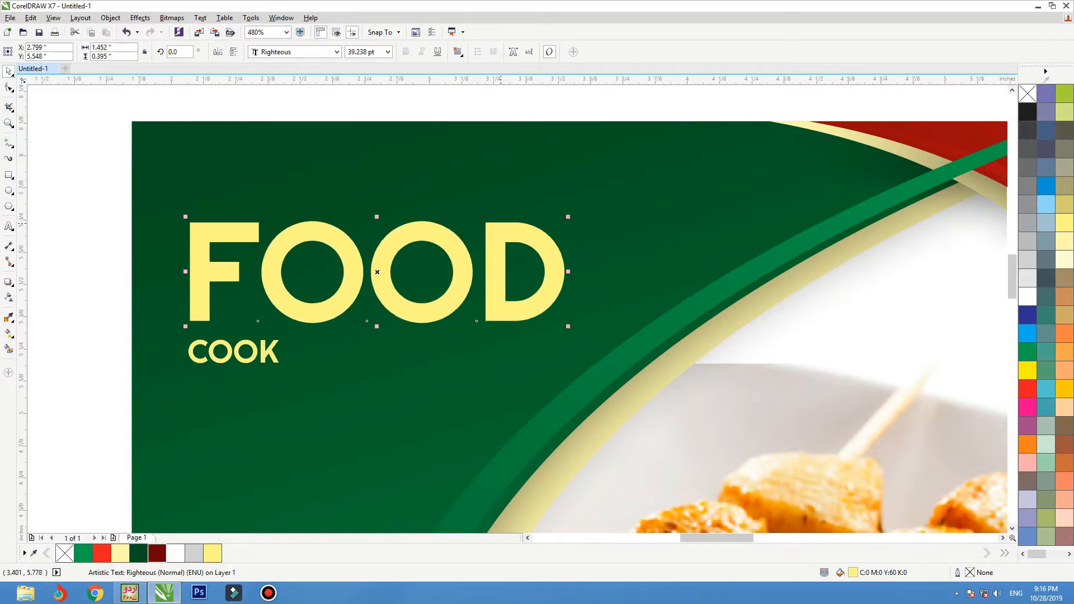
{"action": "left_click", "coordinate": [1027, 296]}
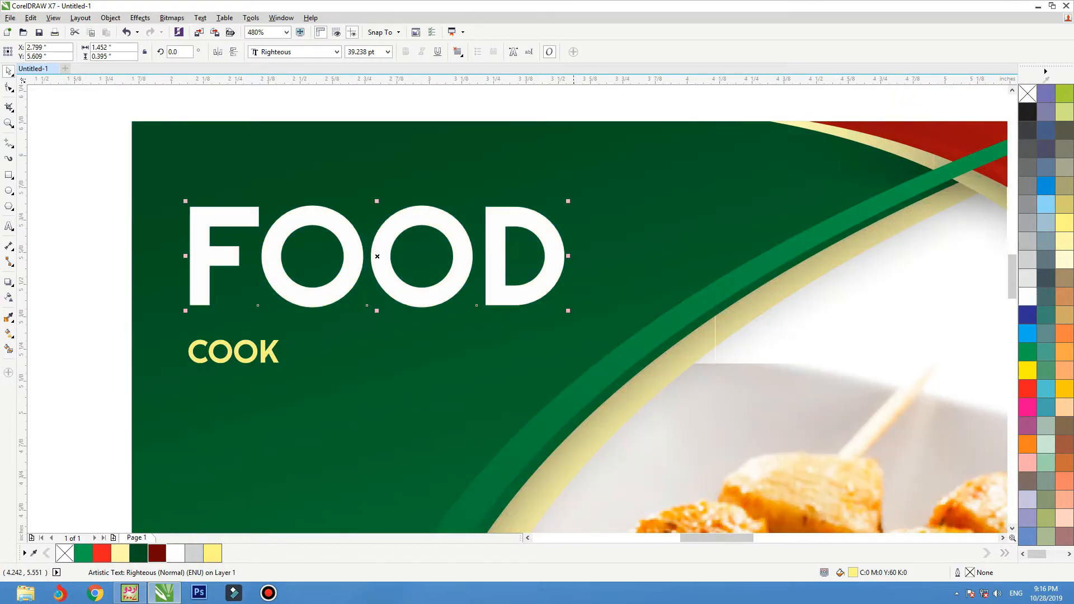
Enlarge COOK to about FOOD's size and centre it just under FOOD.
{"action": "left_click", "coordinate": [262, 351]}
{"action": "left_click_drag", "start_coordinate": [283, 367], "coordinate": [524, 430]}
{"action": "left_click_drag", "start_coordinate": [488, 395], "coordinate": [501, 350]}
{"action": "left_click", "coordinate": [451, 273], "text": "shift"}
{"action": "key", "text": "c"}
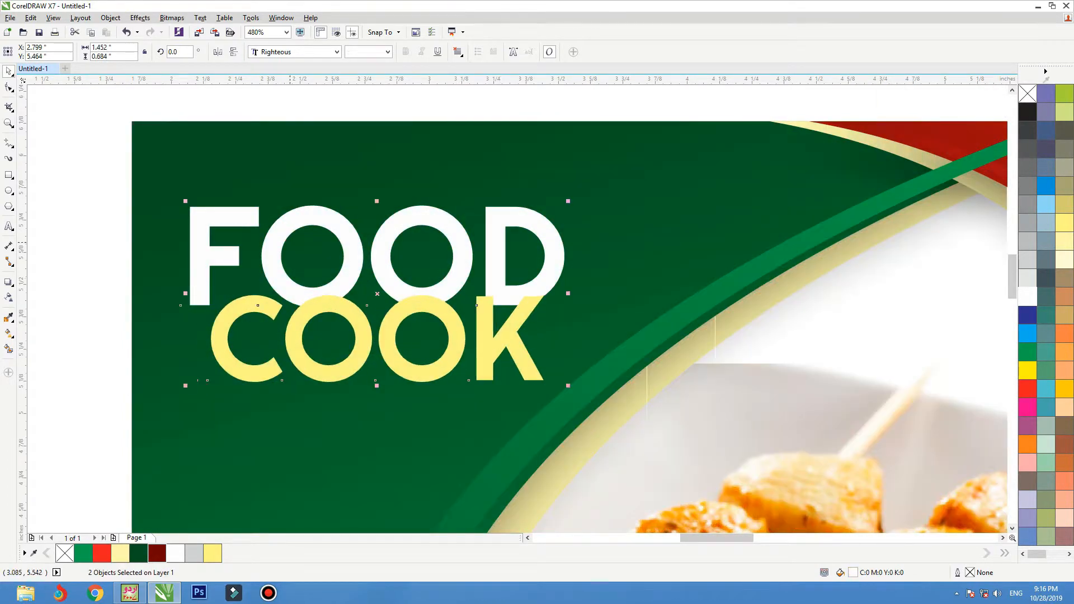
{"action": "key", "text": "Escape"}
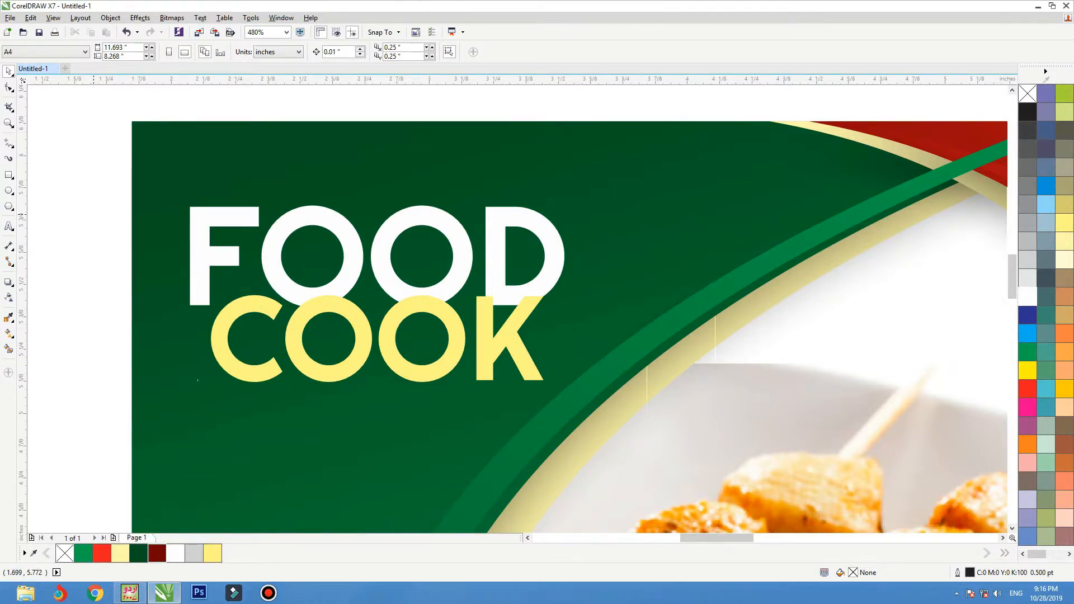
Right-align COOK with FOOD and fit the logo into the green panel's top-left corner.
{"action": "left_click_drag", "start_coordinate": [401, 367], "coordinate": [402, 382]}
{"action": "key", "text": "r"}
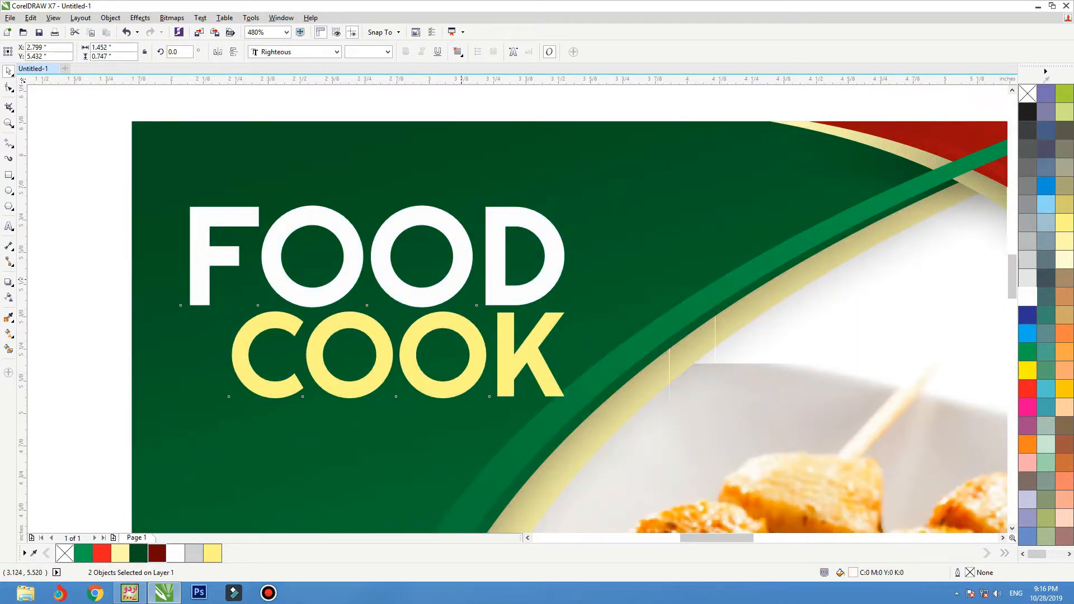
{"action": "left_click_drag", "start_coordinate": [463, 279], "coordinate": [462, 251]}
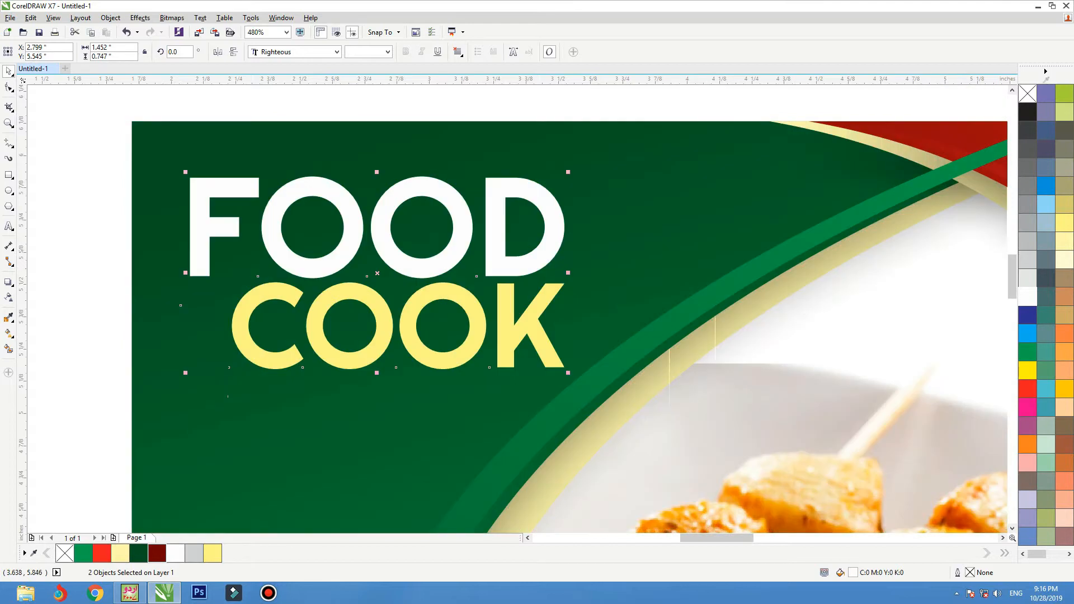
{"action": "left_click_drag", "start_coordinate": [569, 173], "coordinate": [559, 177]}
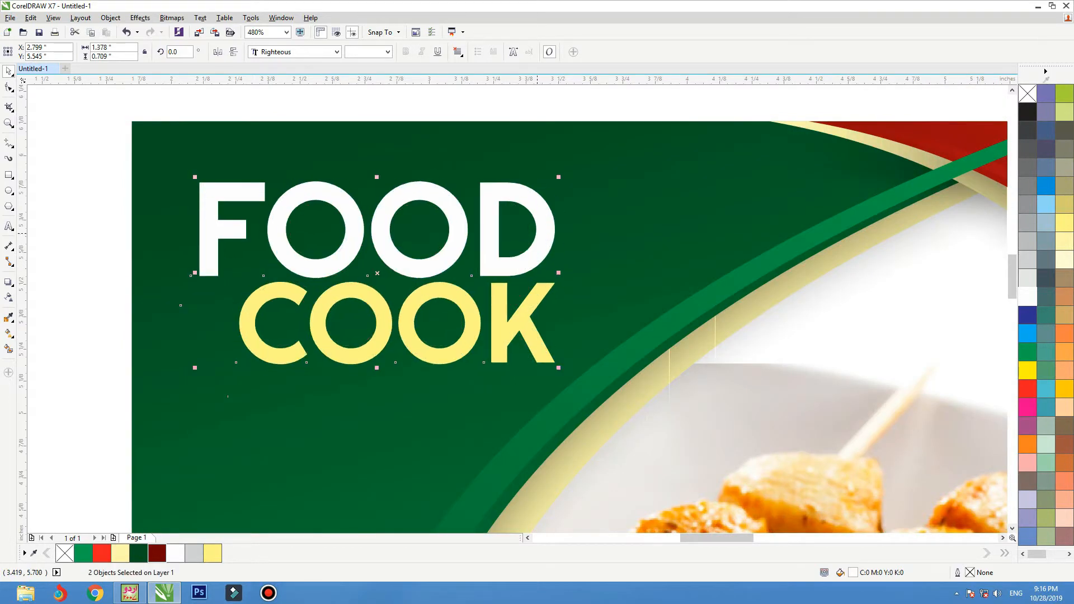
{"action": "left_click_drag", "start_coordinate": [537, 234], "coordinate": [530, 234]}
{"action": "left_click", "coordinate": [588, 255]}
Inspect COOK up close, then fit the whole banner back in view.
{"action": "key", "text": "F4"}
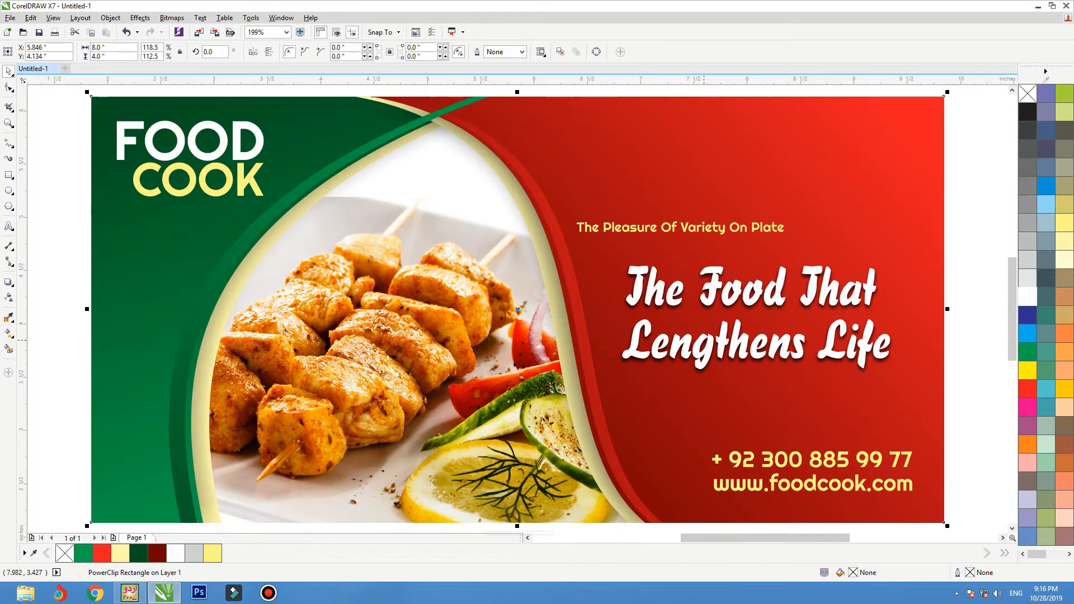
{"action": "left_click", "coordinate": [200, 181]}
{"action": "key", "text": "shift+F2"}
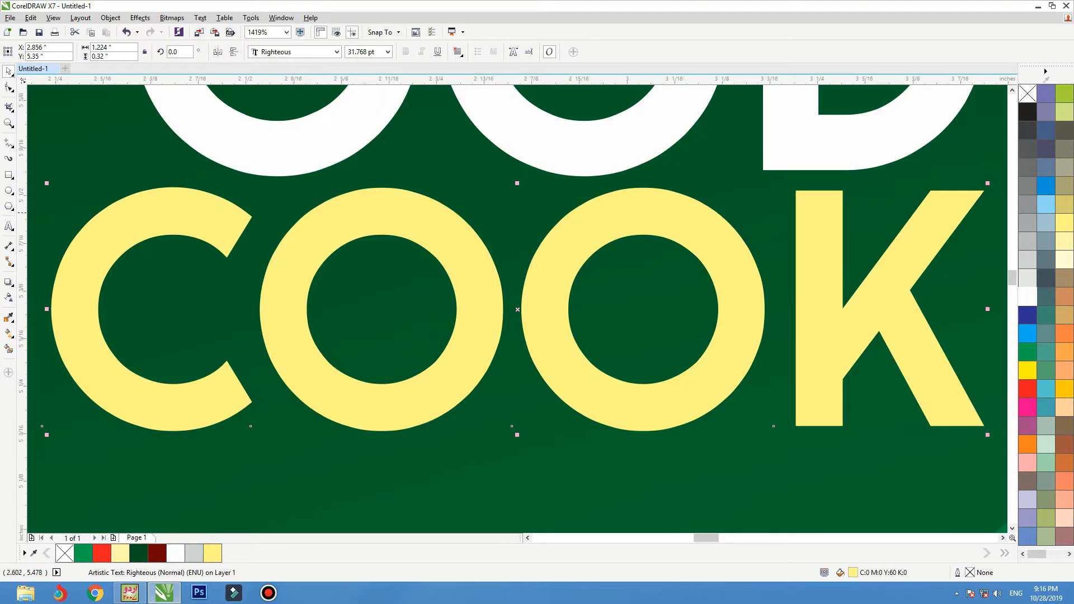
{"action": "scroll", "coordinate": [400, 216], "scroll_direction": "down", "scroll_amount": 1}
{"action": "scroll", "coordinate": [515, 359], "scroll_direction": "down", "scroll_amount": 2}
{"action": "left_click", "coordinate": [652, 232]}
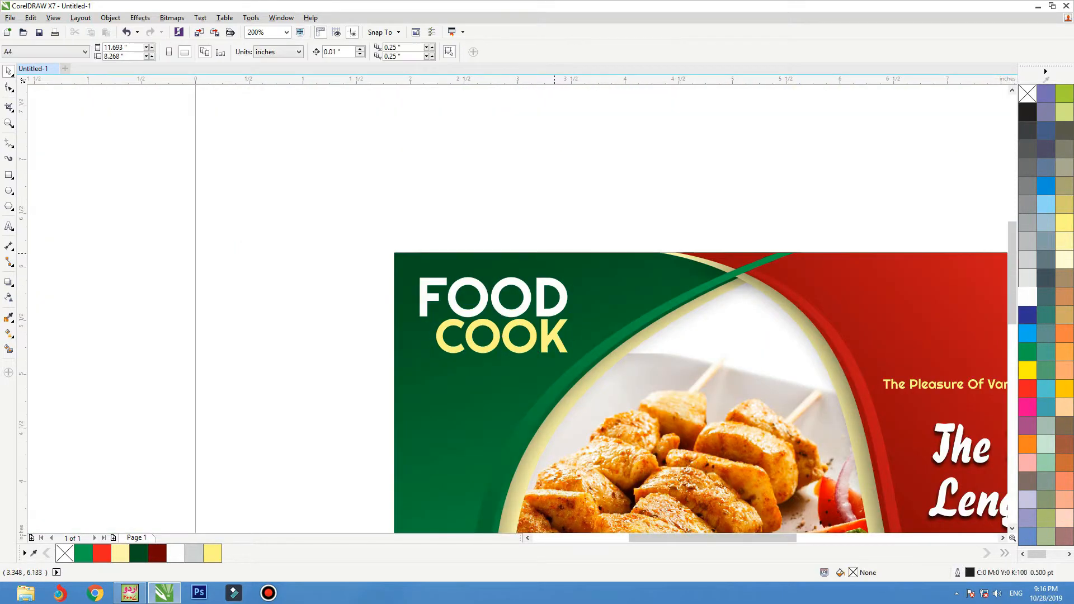
{"action": "left_click", "coordinate": [661, 259]}
{"action": "key", "text": "shift+F2"}
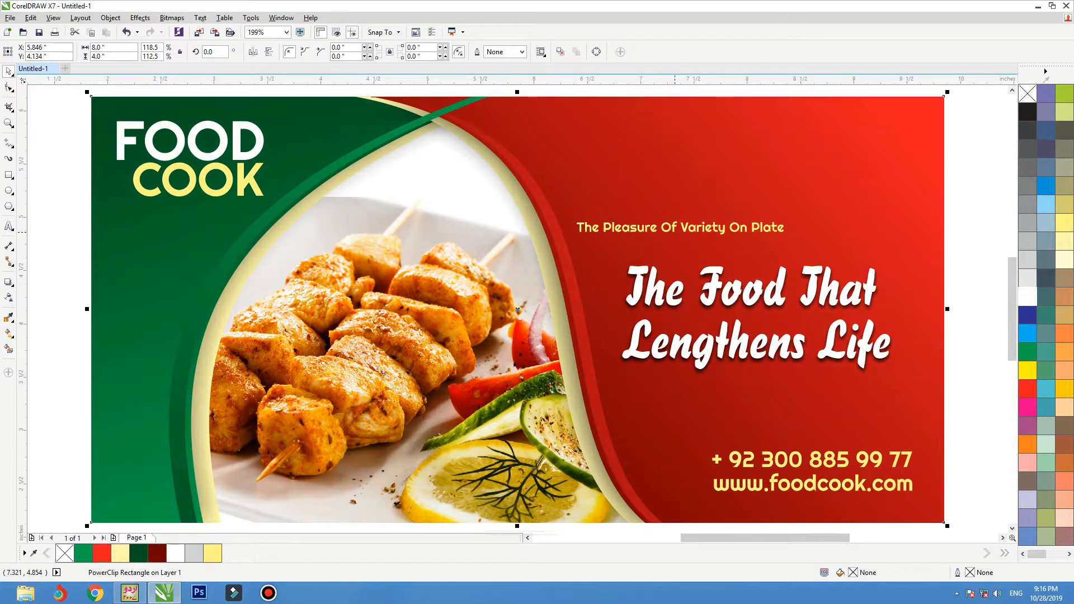
{"action": "left_click", "coordinate": [705, 357]}
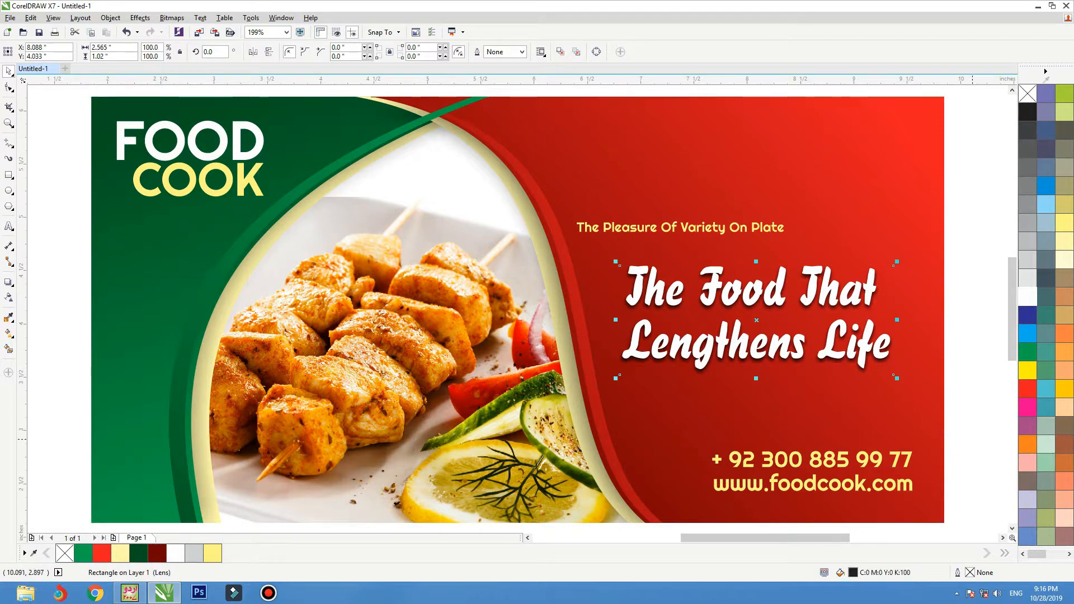
Nudge the phone and website text down, then browse Import to Data (D:) > All Folders--.
{"action": "left_click_drag", "start_coordinate": [972, 439], "coordinate": [689, 501]}
{"action": "key", "text": "Down"}
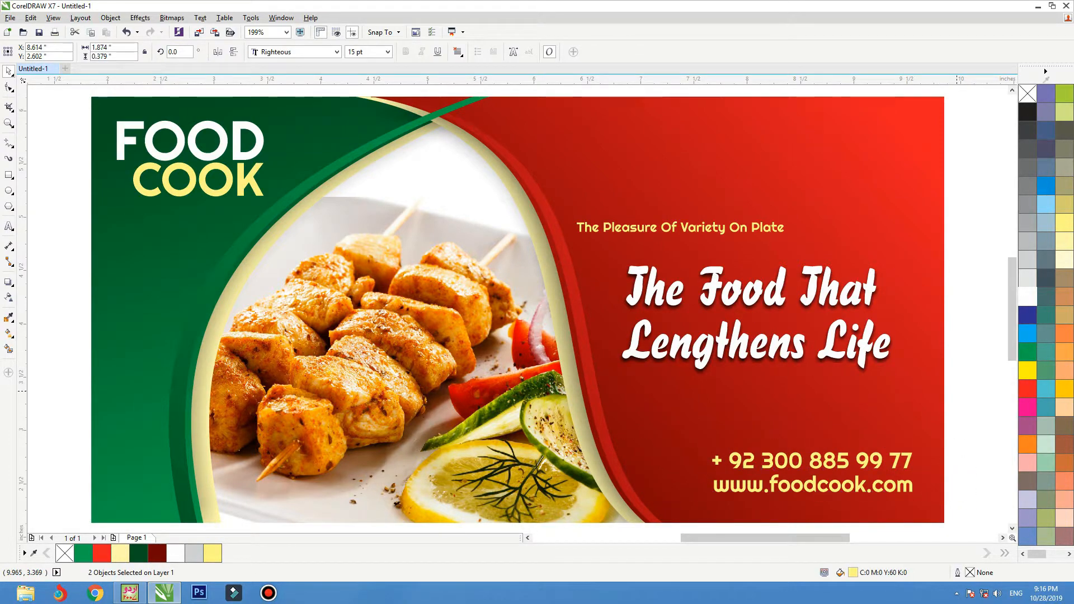
{"action": "key", "text": "ctrl+i"}
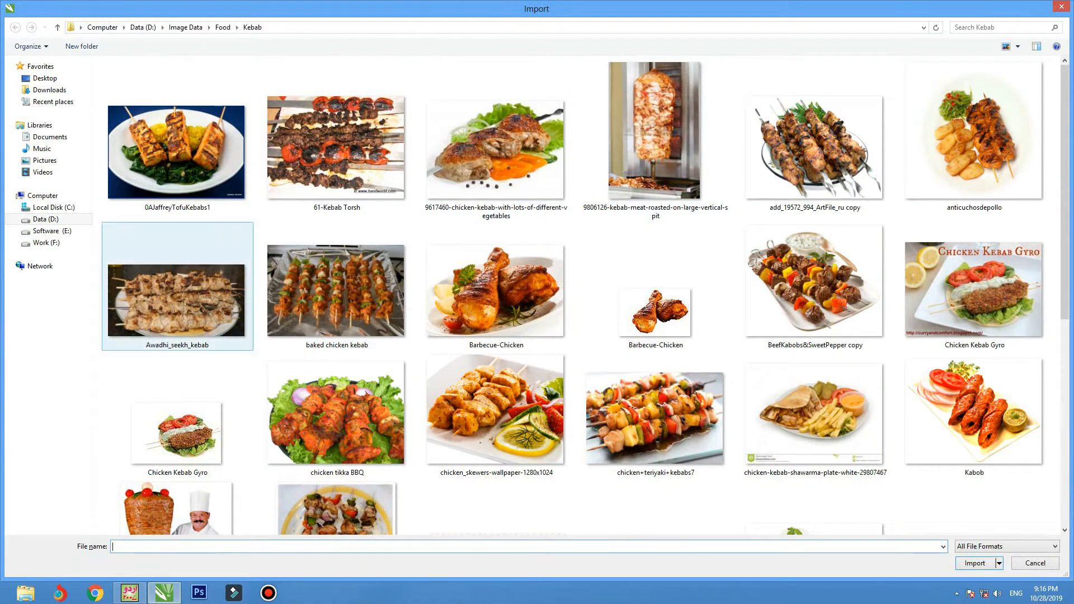
{"action": "left_click", "coordinate": [46, 220]}
{"action": "double_click", "coordinate": [178, 136]}
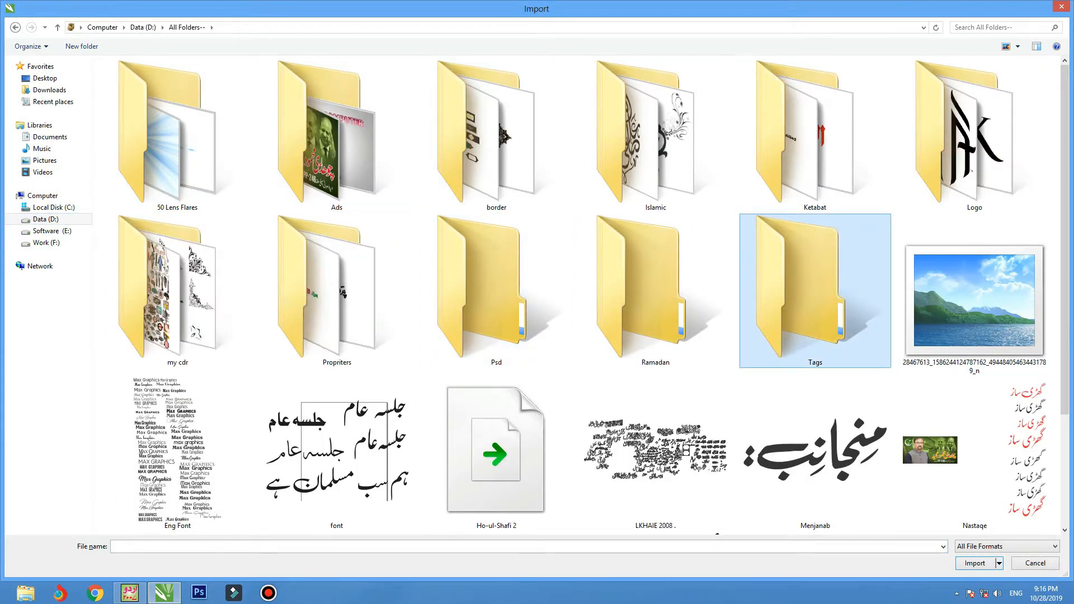
Look through the Tags folder at the Barbecue-Chicken image, then go back up.
{"action": "double_click", "coordinate": [815, 291]}
{"action": "scroll", "coordinate": [336, 145], "scroll_direction": "down", "scroll_amount": 5}
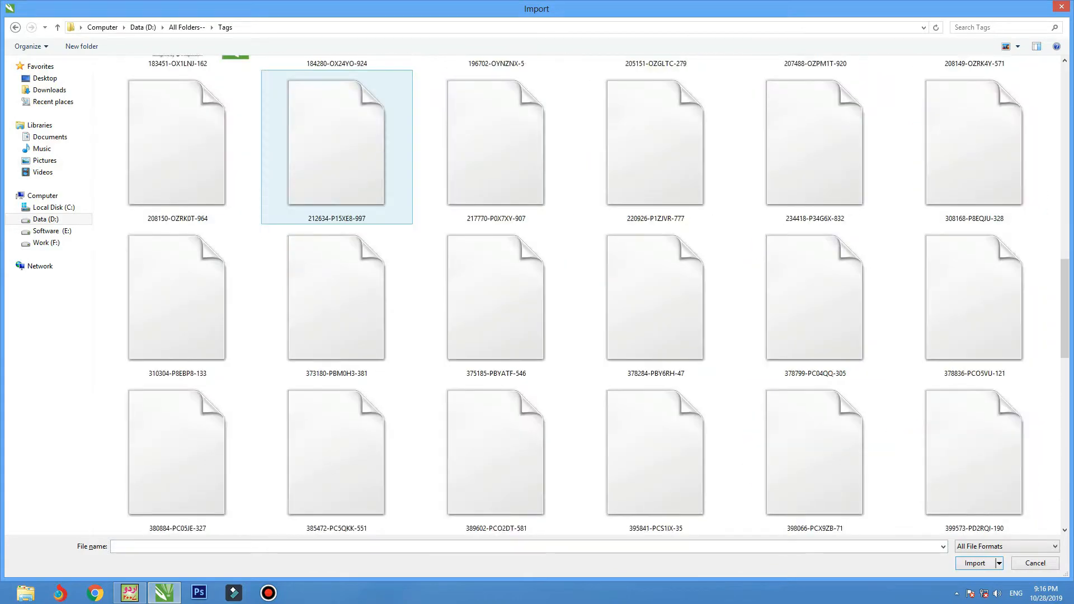
{"action": "scroll", "coordinate": [337, 145], "scroll_direction": "down", "scroll_amount": 5}
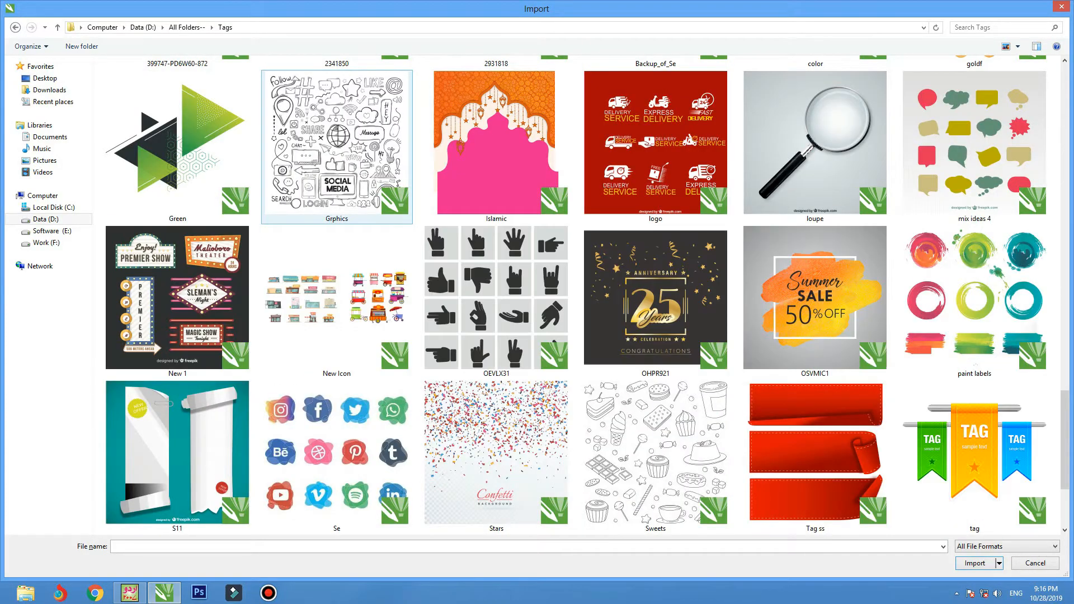
{"action": "scroll", "coordinate": [337, 224], "scroll_direction": "down", "scroll_amount": 3}
{"action": "scroll", "coordinate": [337, 224], "scroll_direction": "up", "scroll_amount": 10}
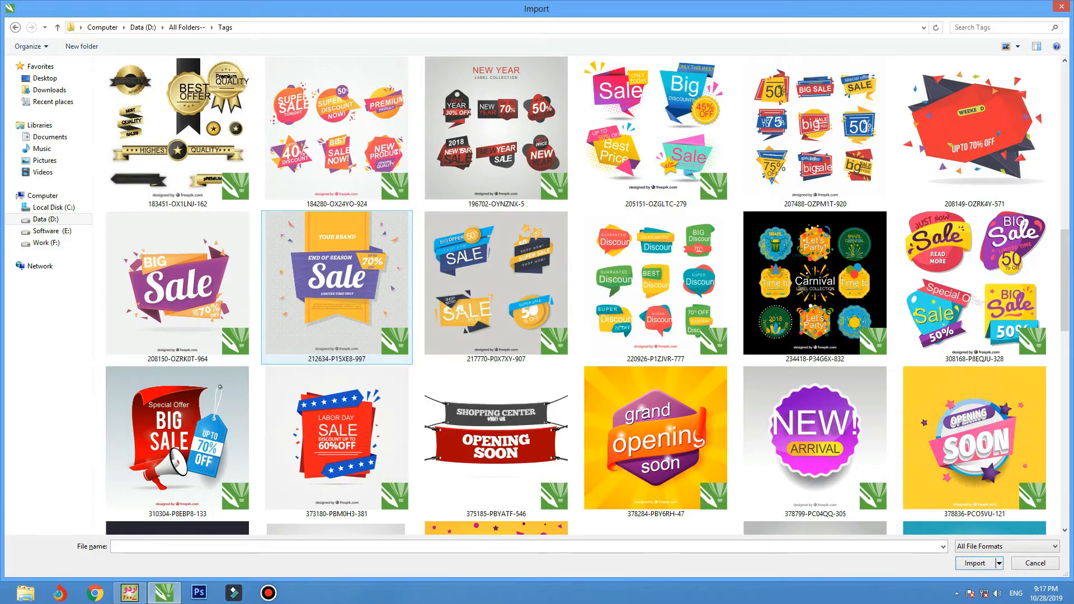
{"action": "scroll", "coordinate": [337, 287], "scroll_direction": "up", "scroll_amount": 5}
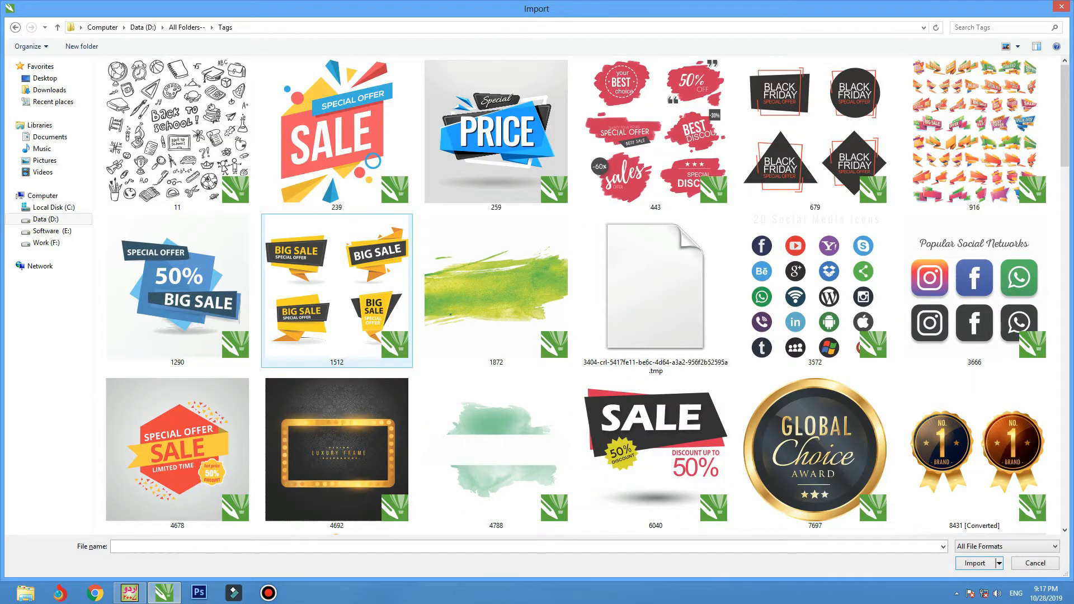
{"action": "scroll", "coordinate": [336, 221], "scroll_direction": "down", "scroll_amount": 5}
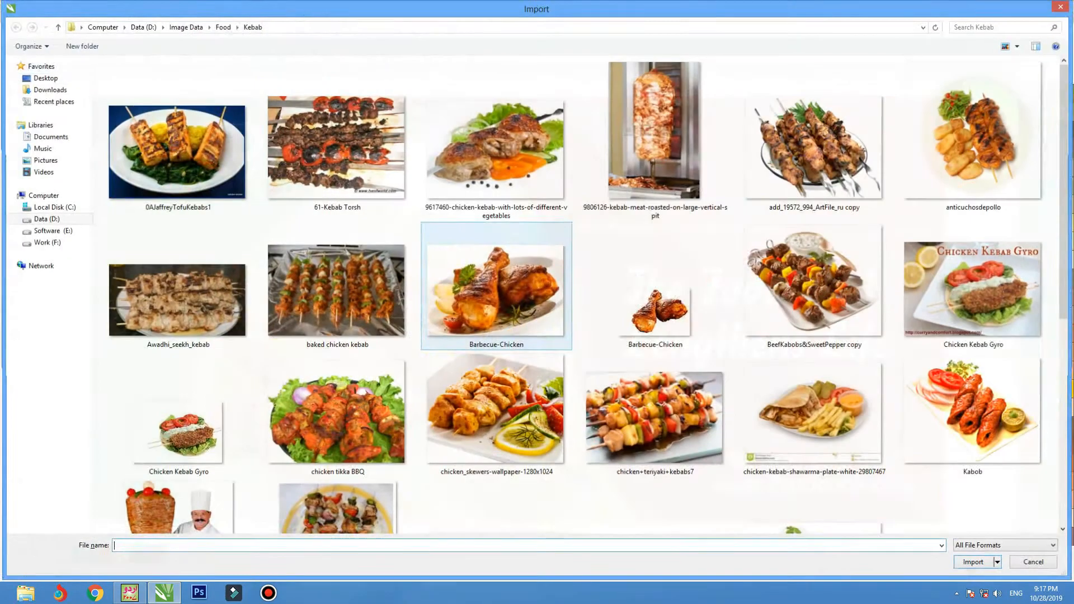
{"action": "left_click", "coordinate": [494, 283]}
{"action": "key", "text": "BackSpace"}
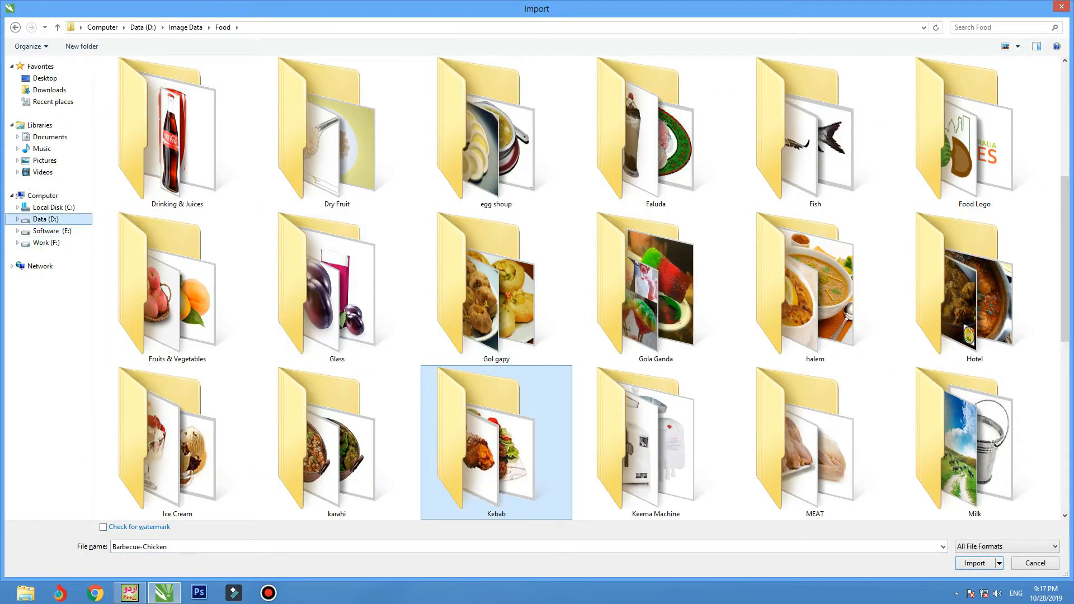
In my cdr > Logo, switch to extra large icons and choose the Food Icon drawing.
{"action": "left_click", "coordinate": [45, 218]}
{"action": "double_click", "coordinate": [178, 134]}
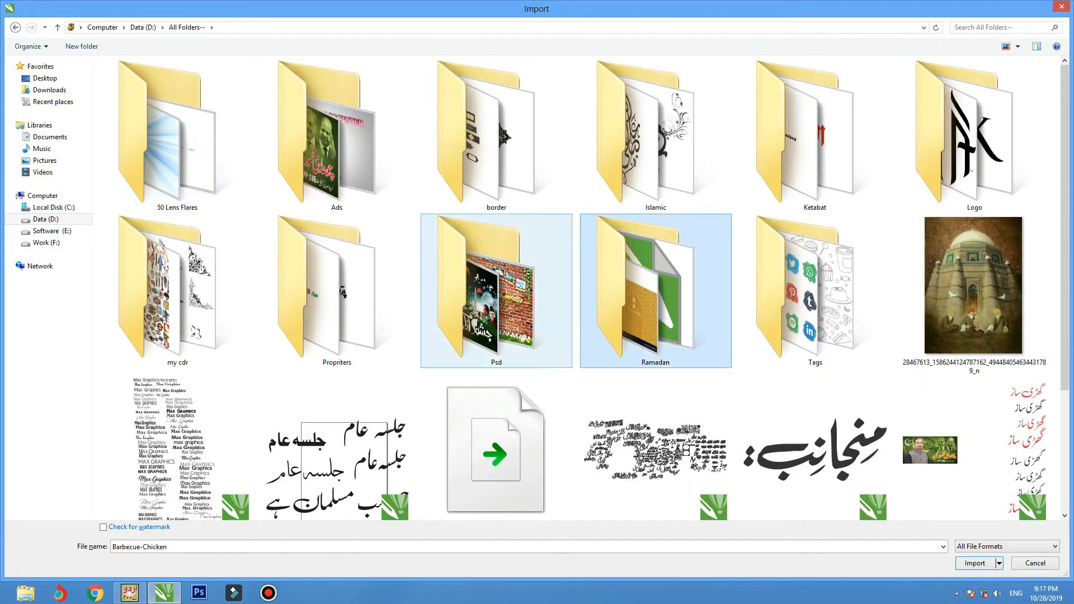
{"action": "double_click", "coordinate": [168, 285]}
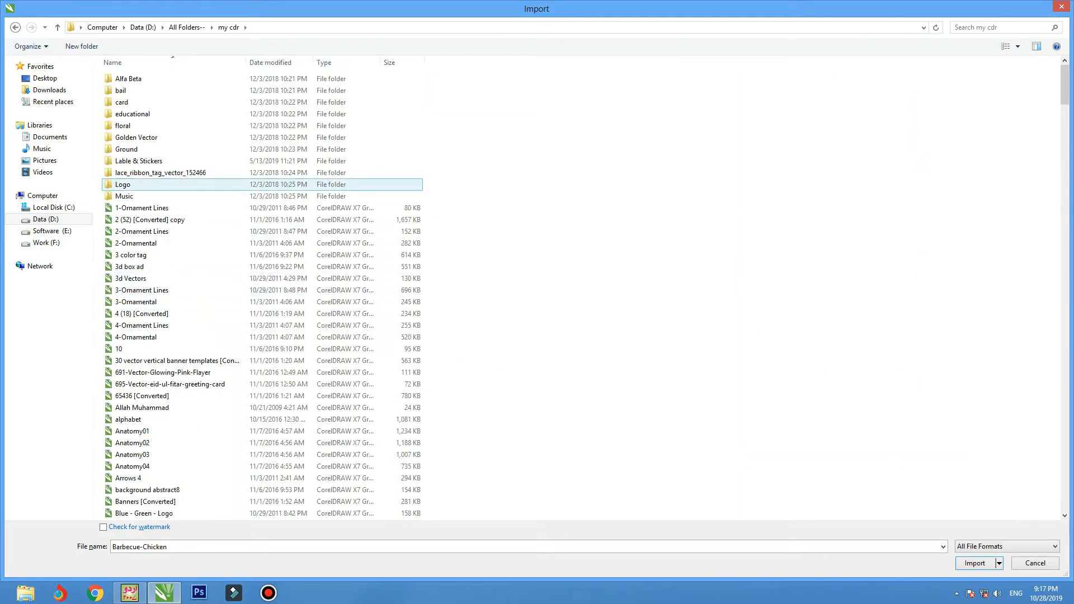
{"action": "double_click", "coordinate": [122, 184]}
{"action": "key", "text": "f"}
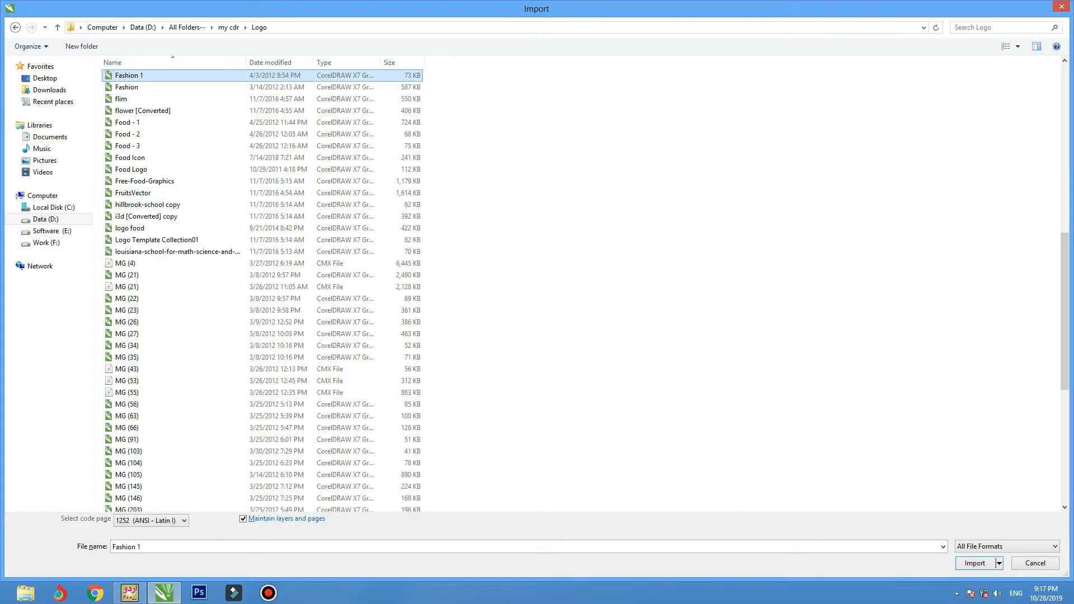
{"action": "left_click", "coordinate": [1018, 47]}
{"action": "left_click", "coordinate": [1040, 10]}
{"action": "left_click", "coordinate": [666, 289]}
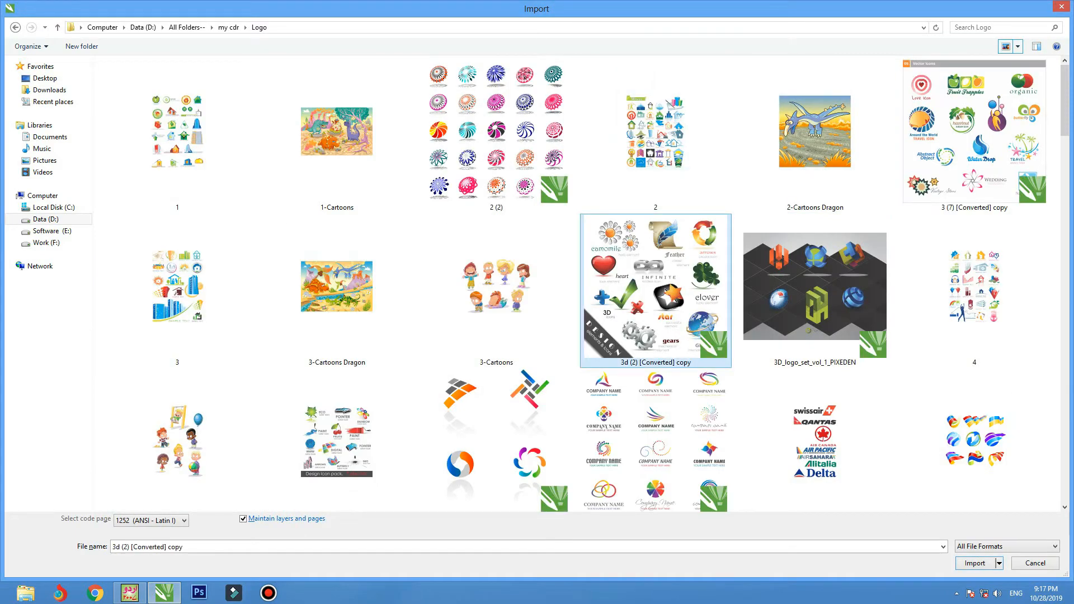
{"action": "key", "text": "f"}
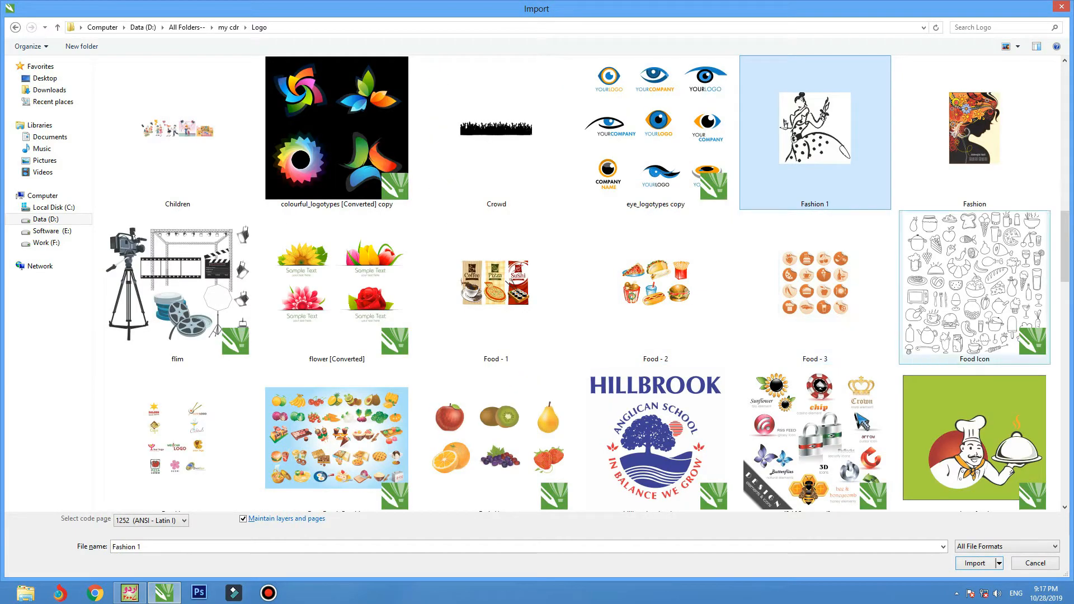
{"action": "double_click", "coordinate": [975, 287]}
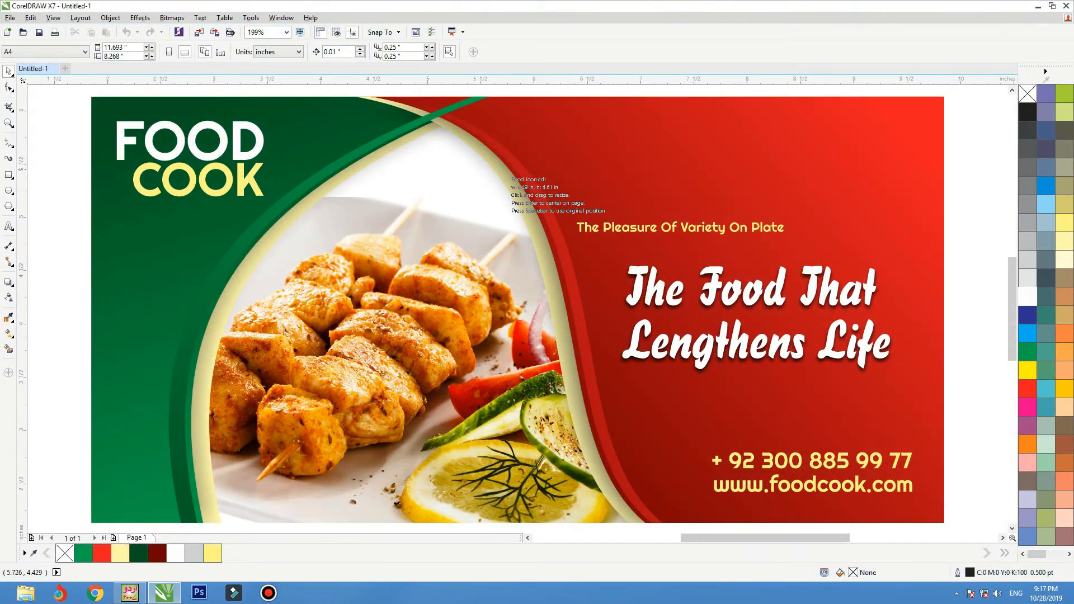
Place the food icon artwork left of the banner and zoom in on that side.
{"action": "left_click_drag", "start_coordinate": [933, 477], "coordinate": [931, 518]}
{"action": "scroll", "coordinate": [797, 320], "scroll_direction": "down", "scroll_amount": 1}
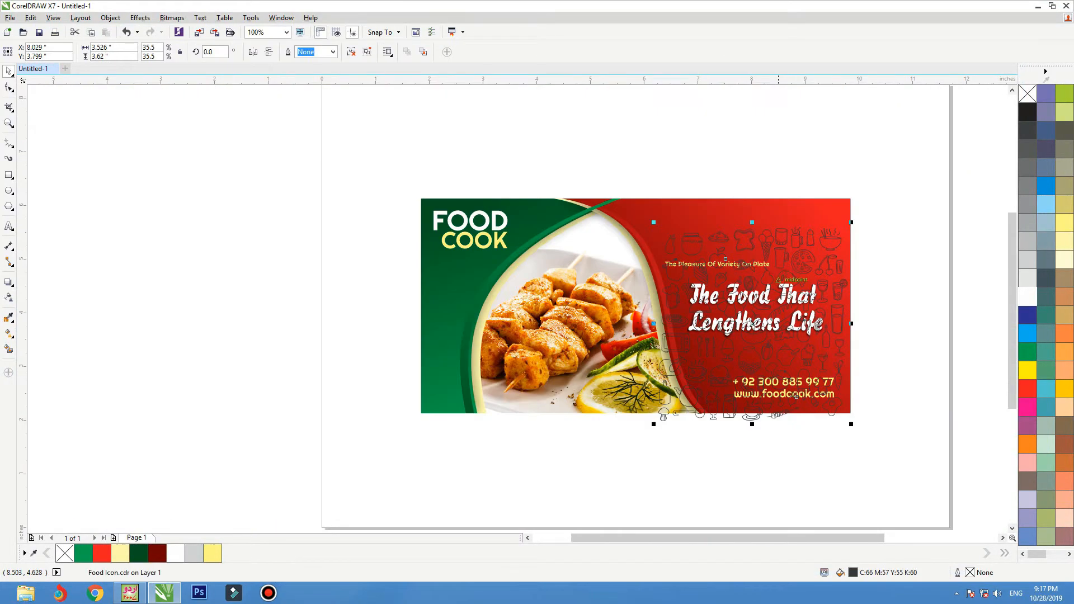
{"action": "mouse_move", "coordinate": [726, 259]}
{"action": "left_mouse_down"}
{"action": "mouse_move", "coordinate": [416, 267]}
{"action": "mouse_move", "coordinate": [469, 281]}
{"action": "left_mouse_up"}
{"action": "key", "text": "F2"}
{"action": "left_click_drag", "start_coordinate": [609, 168], "coordinate": [323, 426]}
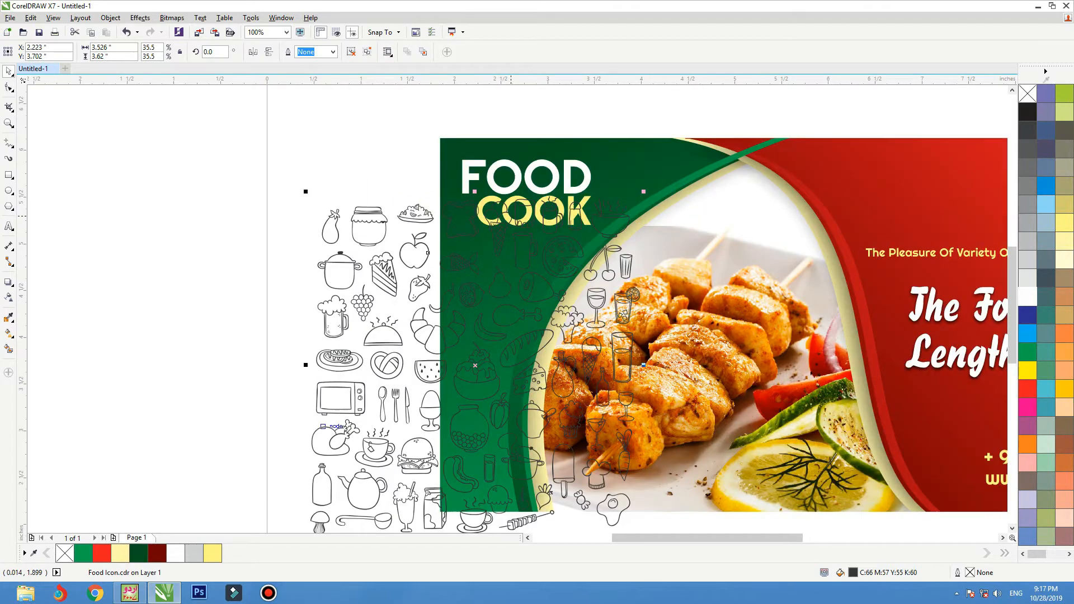
PowerClip the food icons inside the banner rectangle and open its contents for editing.
{"action": "right_click", "coordinate": [432, 216]}
{"action": "left_click", "coordinate": [465, 223]}
{"action": "left_click", "coordinate": [445, 146]}
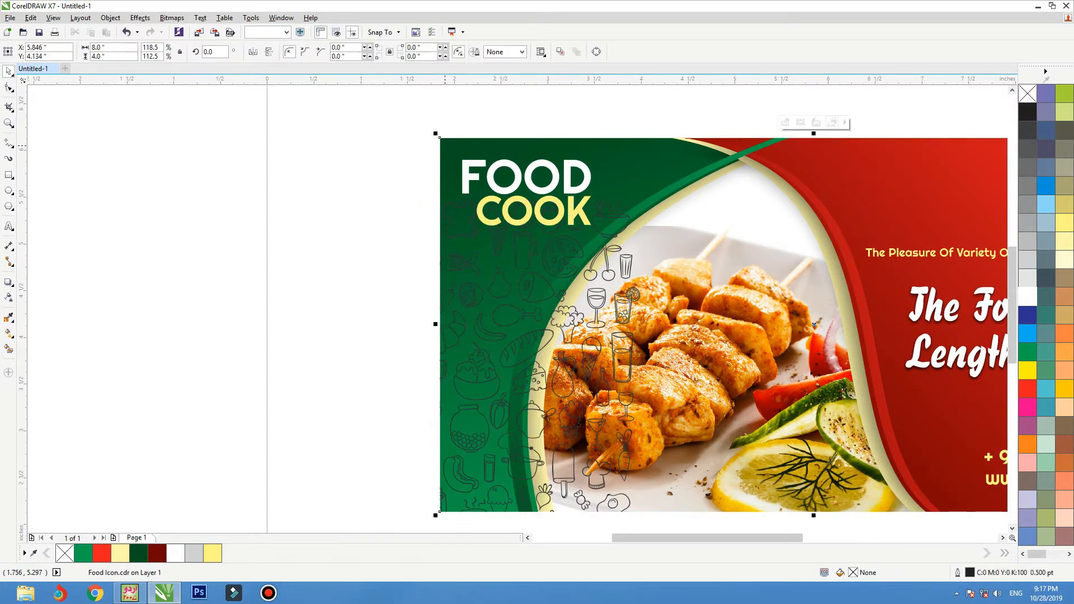
{"action": "left_click", "coordinate": [444, 145], "text": "ctrl"}
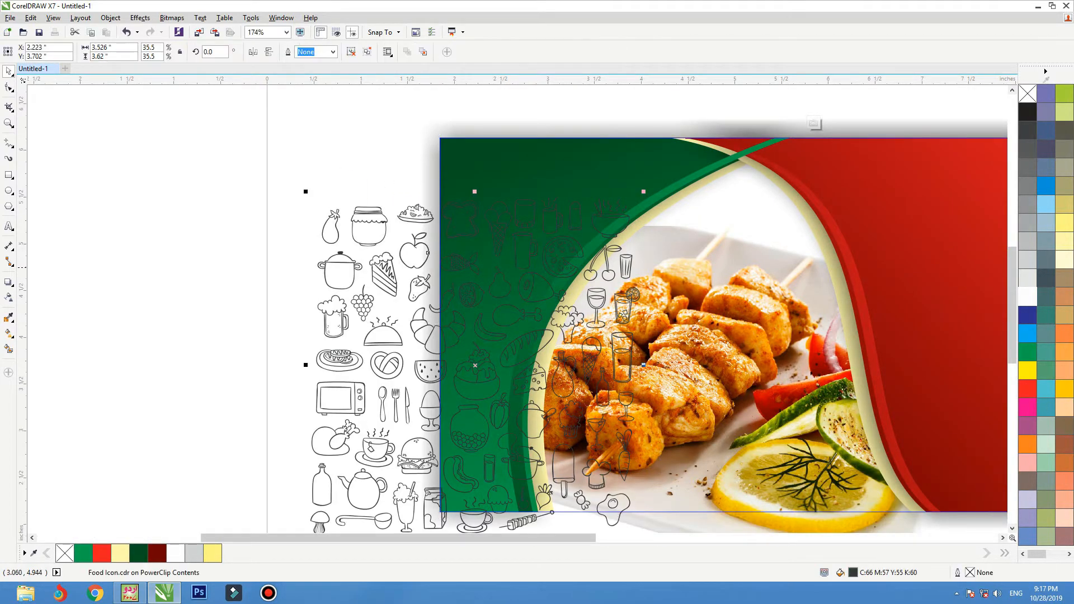
Colour the icons green, enlarge them, then ungroup and combine them into one object.
{"action": "left_click", "coordinate": [1028, 352]}
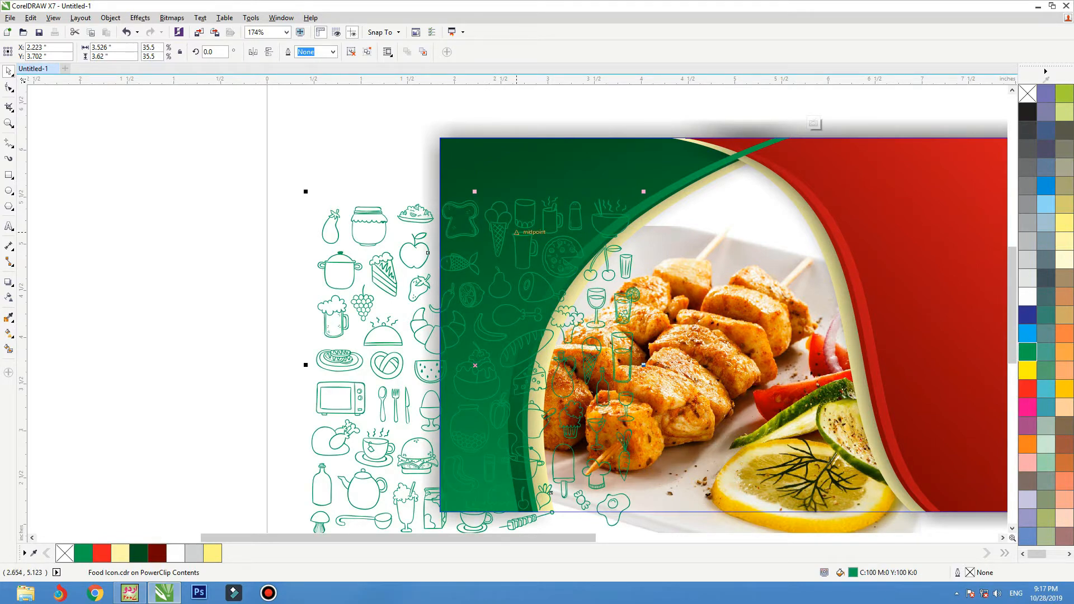
{"action": "left_click_drag", "start_coordinate": [517, 232], "coordinate": [535, 215]}
{"action": "left_click_drag", "start_coordinate": [626, 188], "coordinate": [680, 133]}
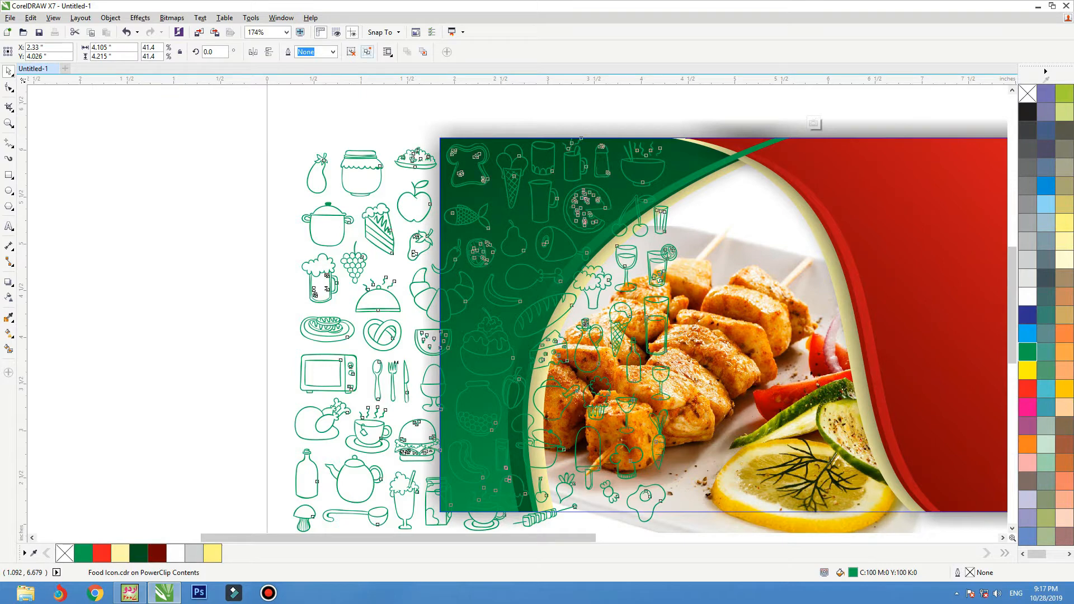
{"action": "key", "text": "ctrl+u"}
{"action": "key", "text": "ctrl+l"}
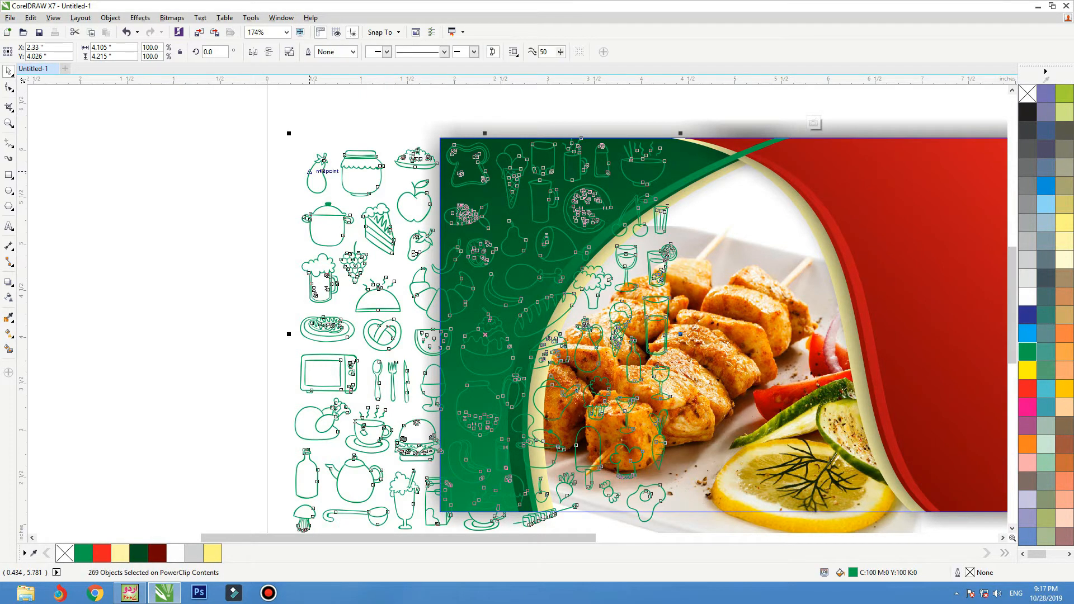
Try clipping the icons into the red shape, undo it, and move them further left.
{"action": "right_click", "coordinate": [573, 152]}
{"action": "key", "text": "Escape"}
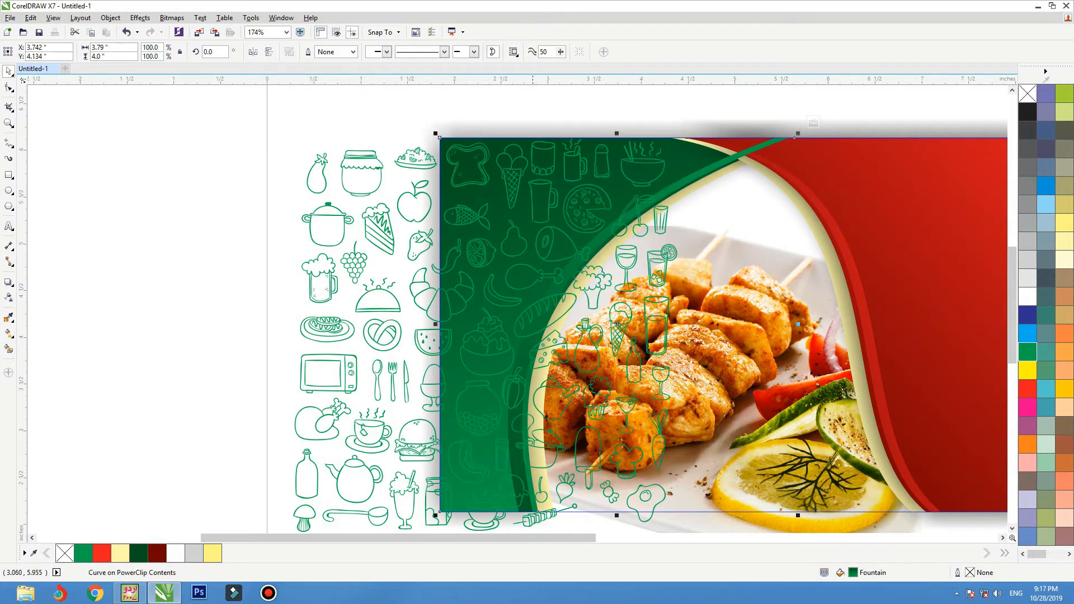
{"action": "right_click", "coordinate": [355, 161]}
{"action": "key", "text": "Escape"}
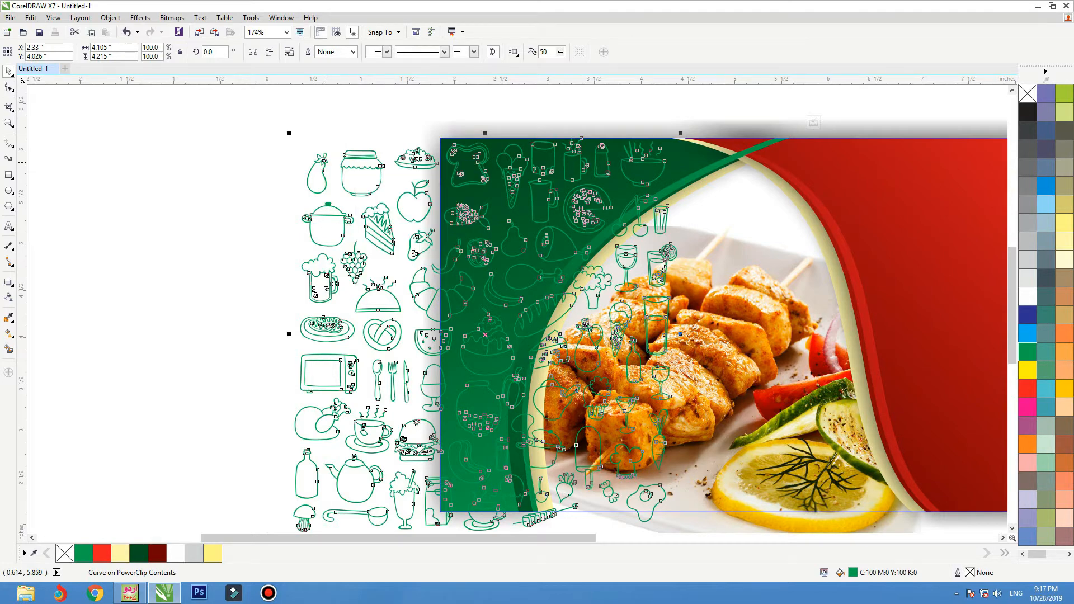
{"action": "right_click", "coordinate": [325, 163]}
{"action": "left_click", "coordinate": [369, 171]}
{"action": "left_click", "coordinate": [690, 151]}
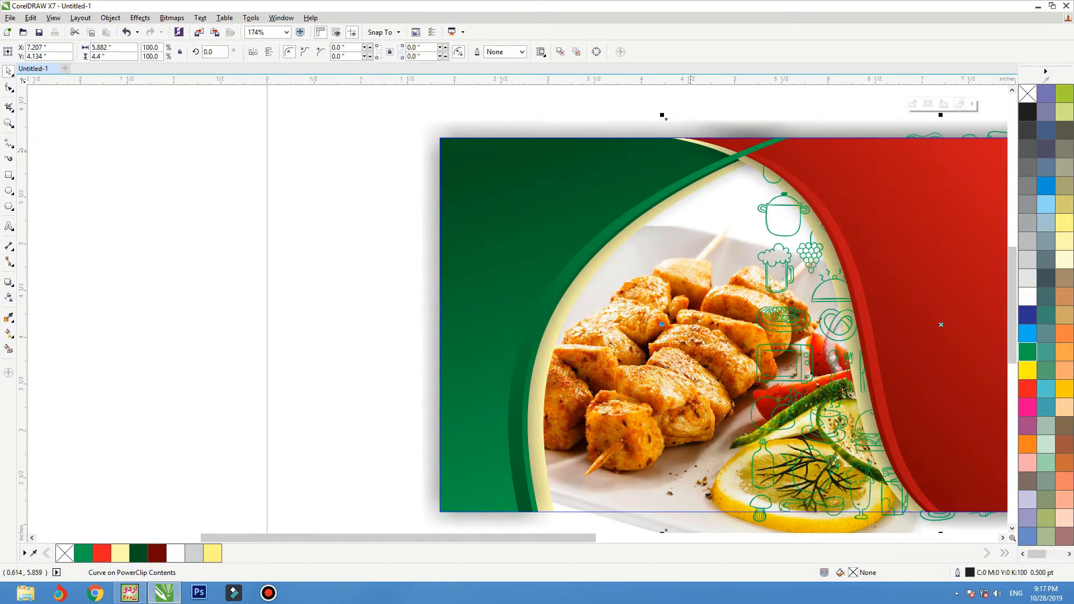
{"action": "key", "text": "ctrl+z"}
{"action": "left_click_drag", "start_coordinate": [379, 161], "coordinate": [228, 162]}
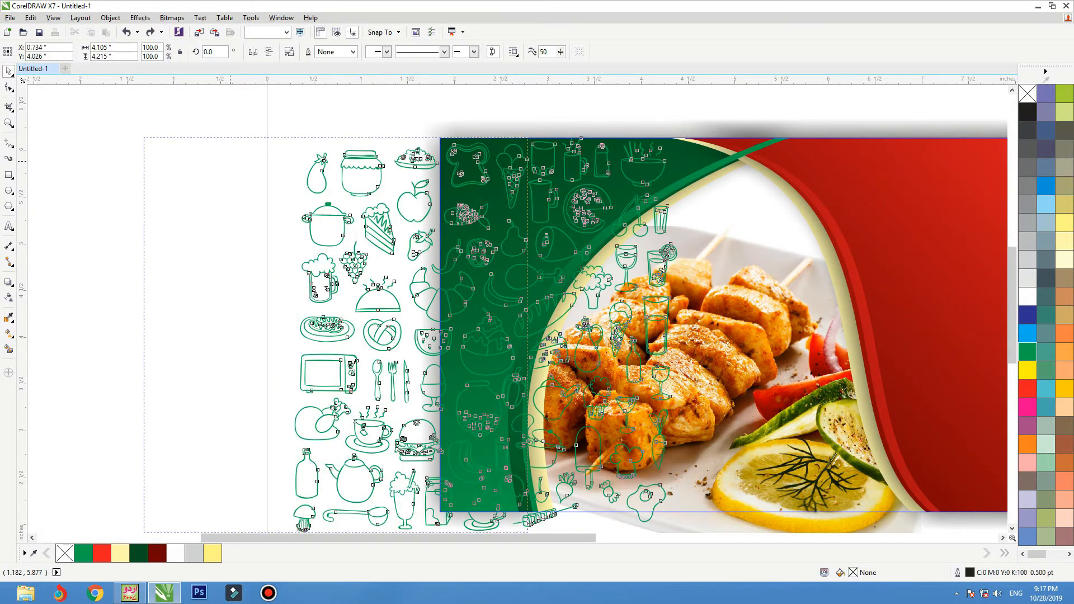
Clip the icons inside the green panel, shift them slightly left, and finish editing.
{"action": "right_click", "coordinate": [320, 147]}
{"action": "key", "text": "Escape"}
{"action": "left_click", "coordinate": [532, 160]}
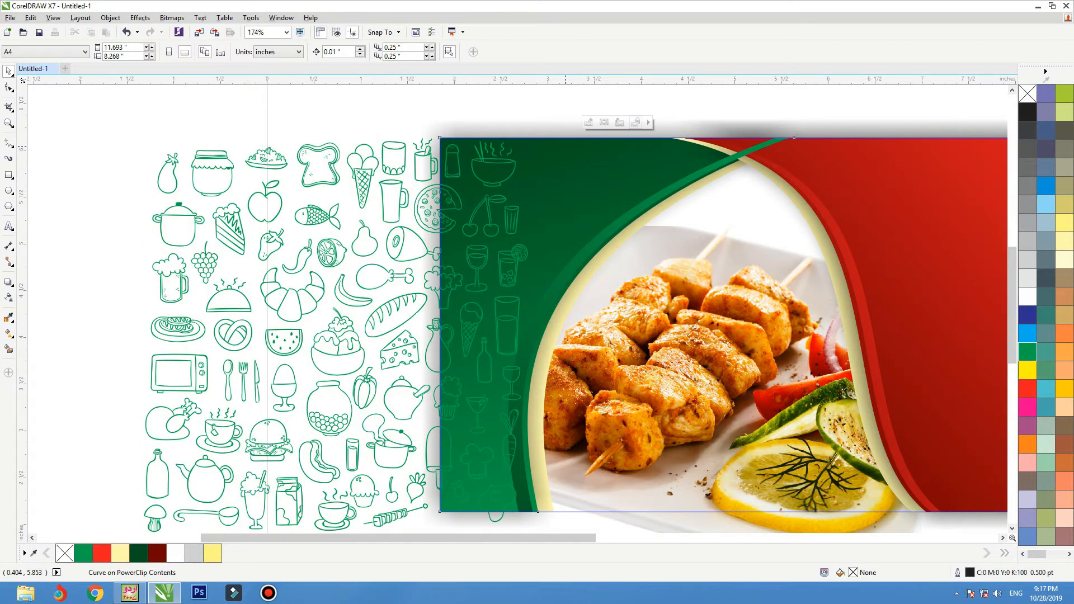
{"action": "left_click", "coordinate": [595, 123]}
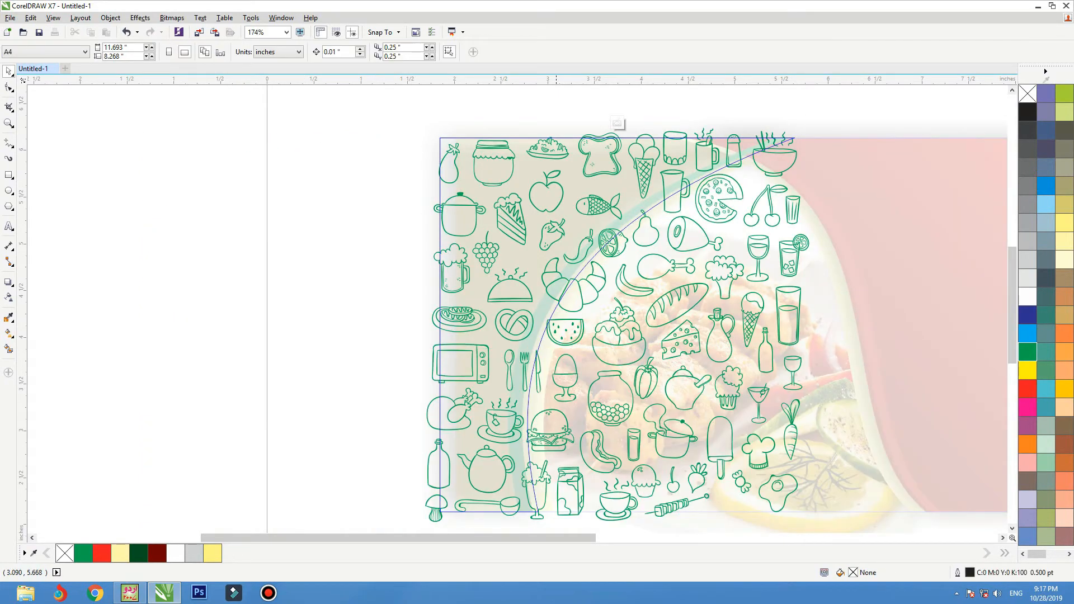
{"action": "left_click_drag", "start_coordinate": [556, 181], "coordinate": [536, 181]}
{"action": "left_click", "coordinate": [250, 201], "text": "ctrl"}
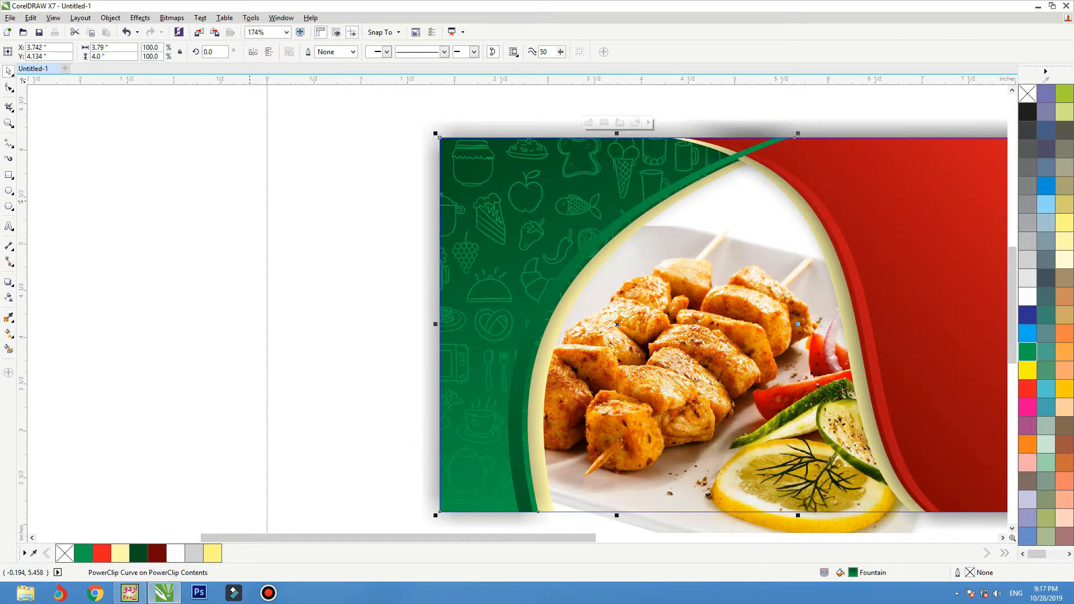
{"action": "left_click", "coordinate": [250, 201], "text": "ctrl"}
{"action": "key", "text": "shift+F2"}
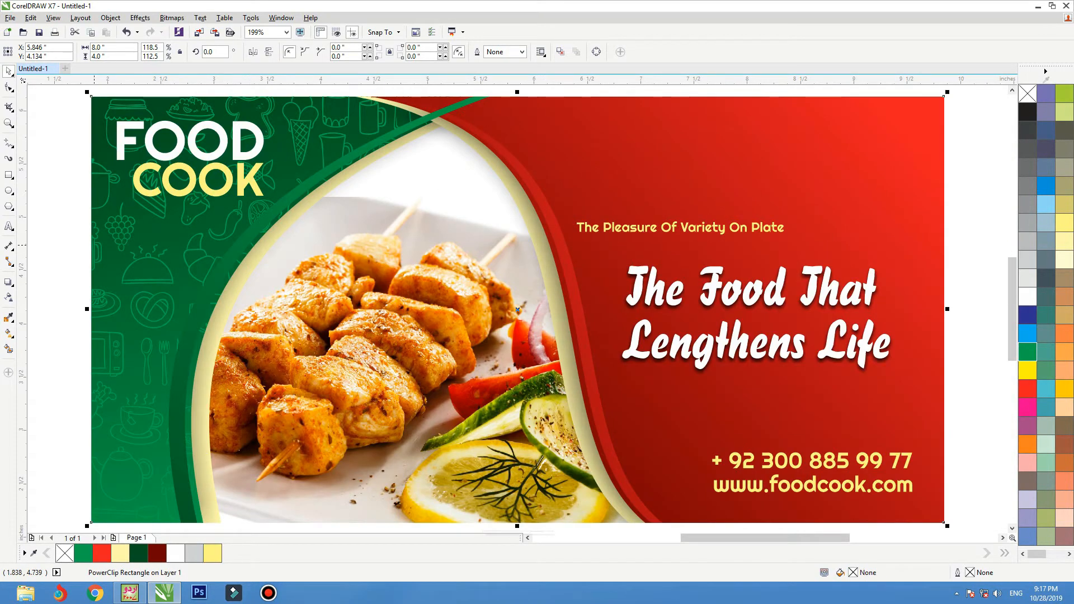
Inside the green panel's PowerClip, fade the food icons with a linear gradient transparency.
{"action": "left_click", "coordinate": [94, 245], "text": "ctrl"}
{"action": "left_click", "coordinate": [97, 244], "text": "ctrl"}
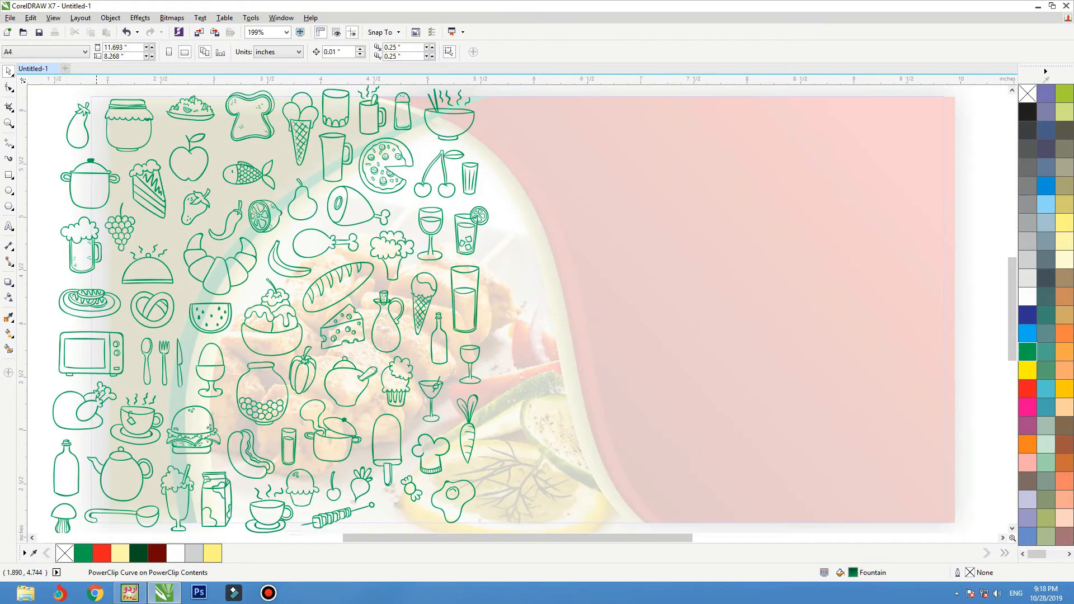
{"action": "left_click", "coordinate": [96, 244]}
{"action": "key", "text": "shift+F2"}
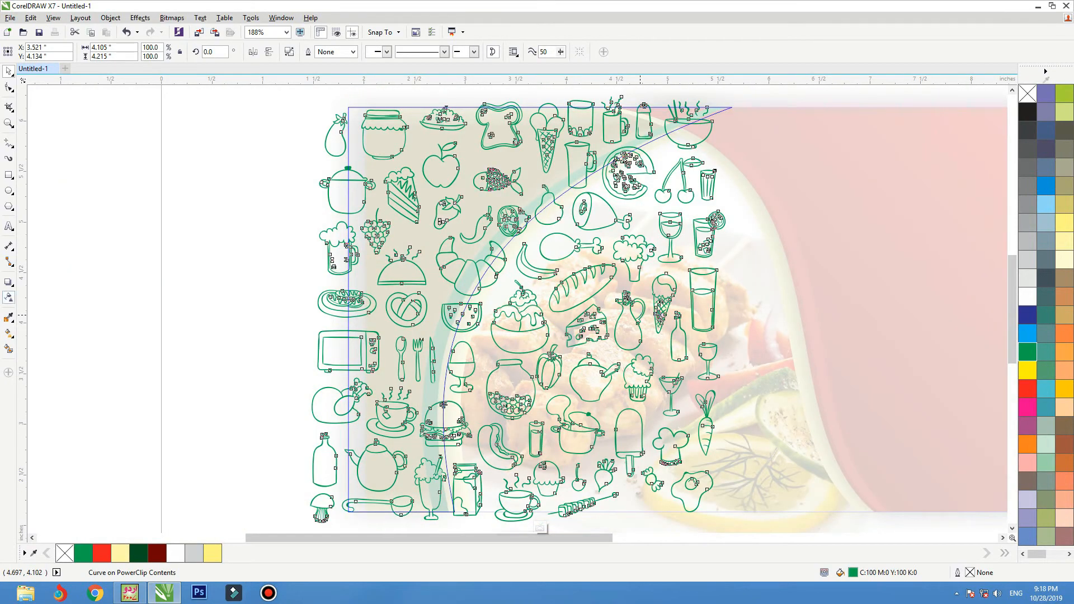
{"action": "key", "text": "F3"}
{"action": "left_click_drag", "start_coordinate": [473, 351], "coordinate": [473, 180]}
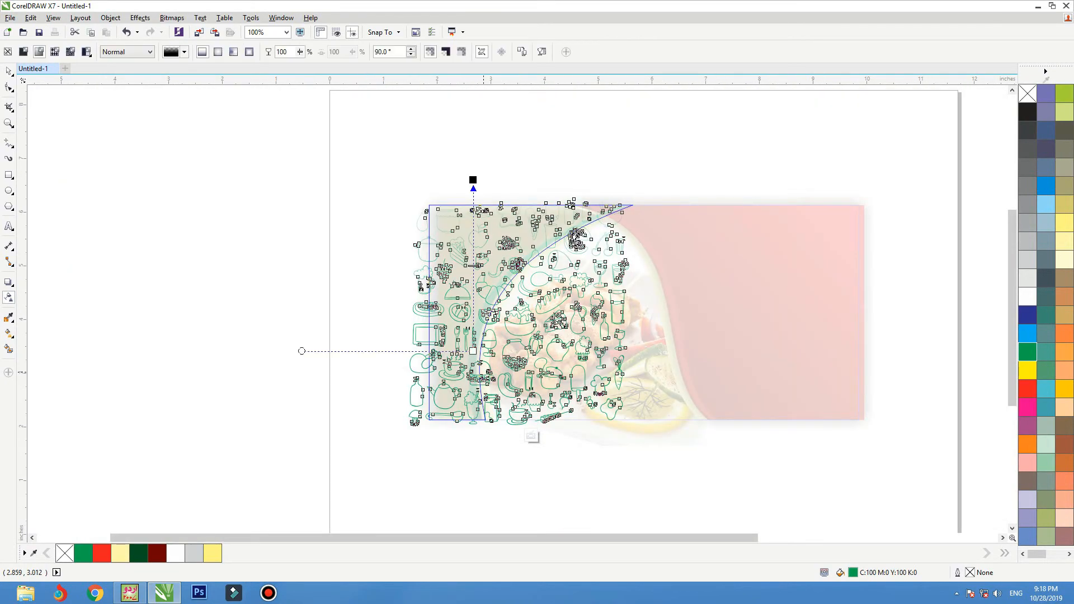
{"action": "left_click_drag", "start_coordinate": [474, 352], "coordinate": [474, 369]}
{"action": "key", "text": "space"}
Finish editing the PowerClip contents and centre the banner in view.
{"action": "left_click", "coordinate": [292, 289], "text": "ctrl"}
{"action": "key", "text": "shift+F2"}
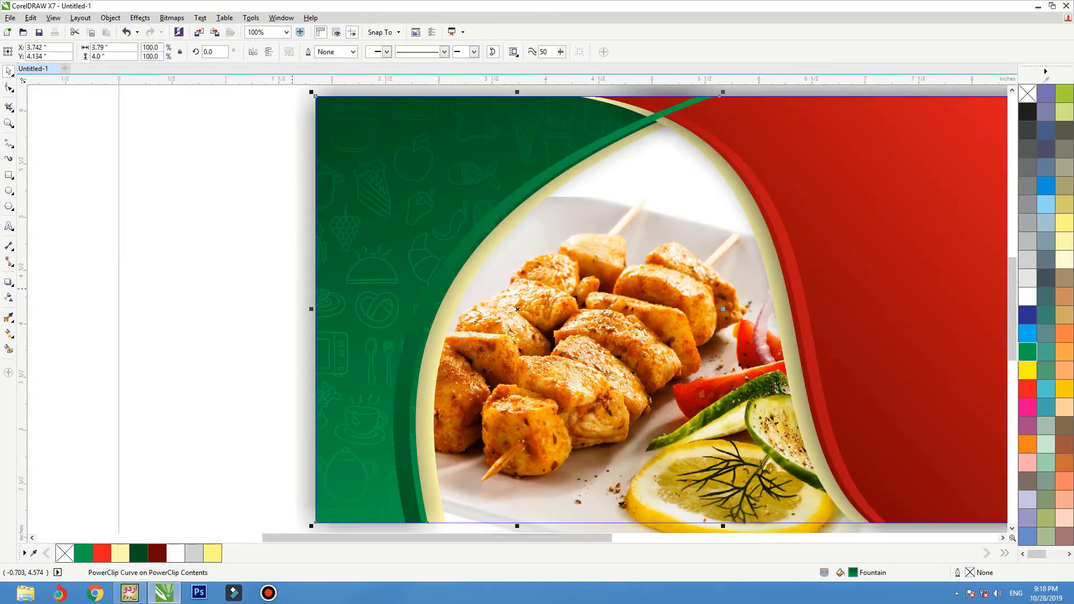
{"action": "left_click", "coordinate": [177, 221], "text": "ctrl"}
{"action": "key", "text": "shift+F2"}
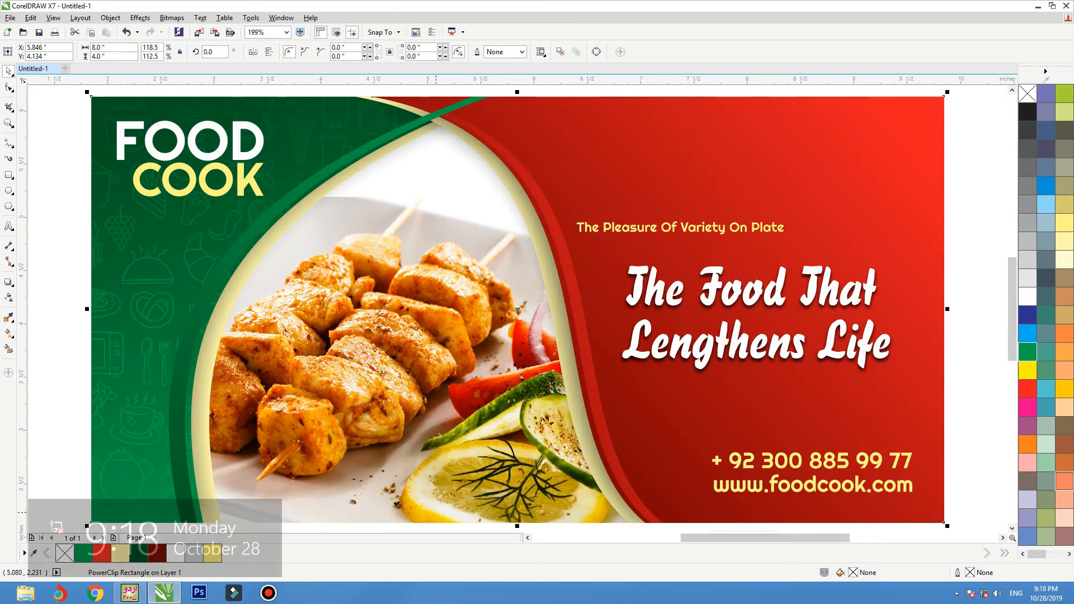
Nudge the tagline and headline texts slightly to the right.
{"action": "left_click", "coordinate": [956, 238]}
{"action": "left_click_drag", "start_coordinate": [967, 212], "coordinate": [567, 399]}
{"action": "key", "text": "Right"}
{"action": "key", "text": "Right"}
{"action": "key", "text": "Right"}
{"action": "key", "text": "Right"}
{"action": "key", "text": "Right"}
{"action": "key", "text": "Right"}
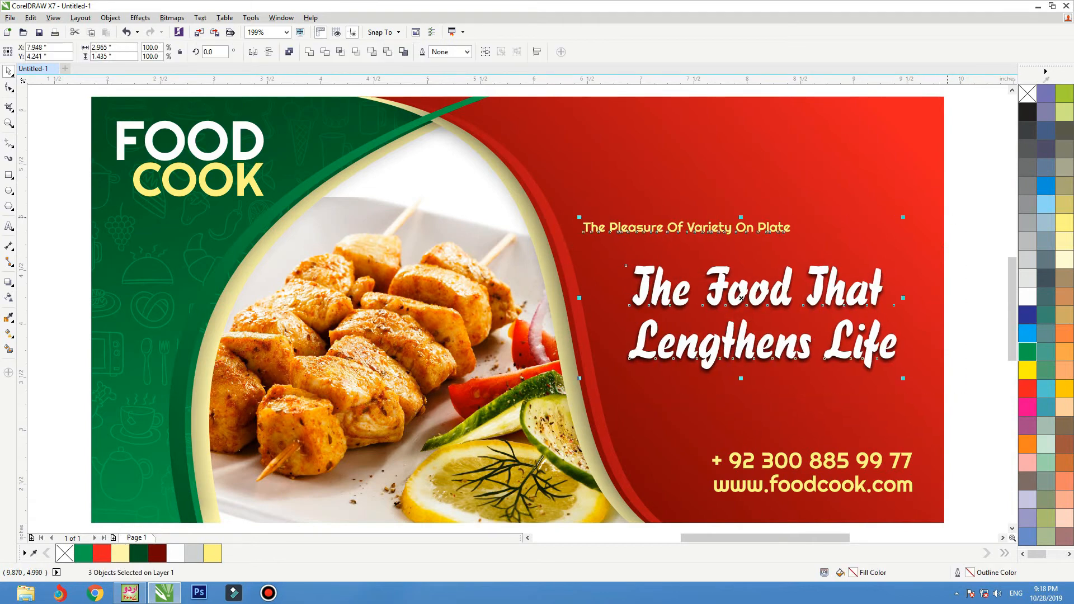
{"action": "key", "text": "Escape"}
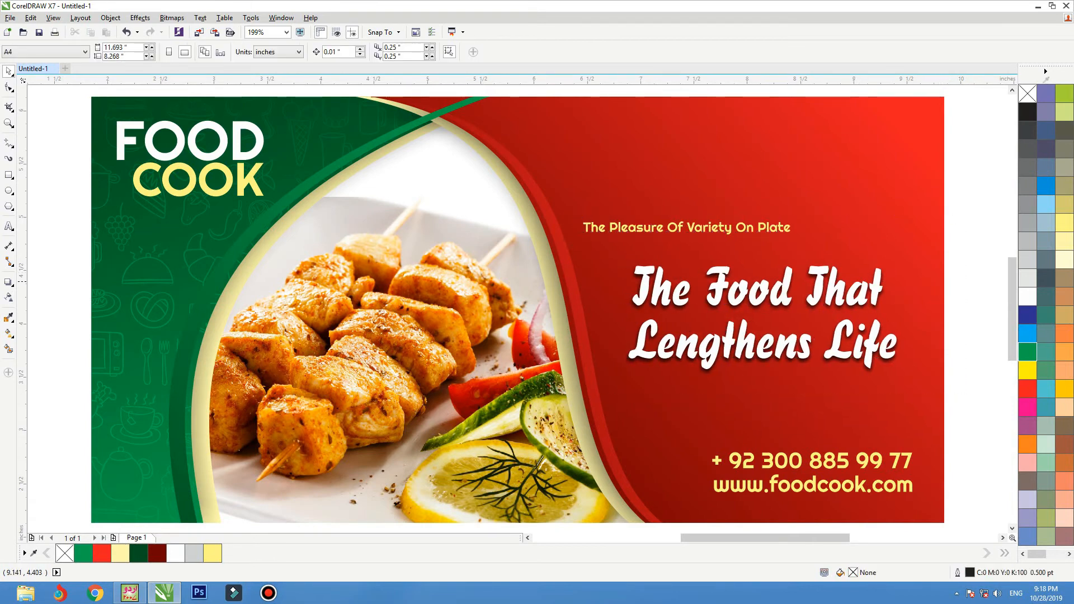
{"action": "left_click", "coordinate": [815, 330]}
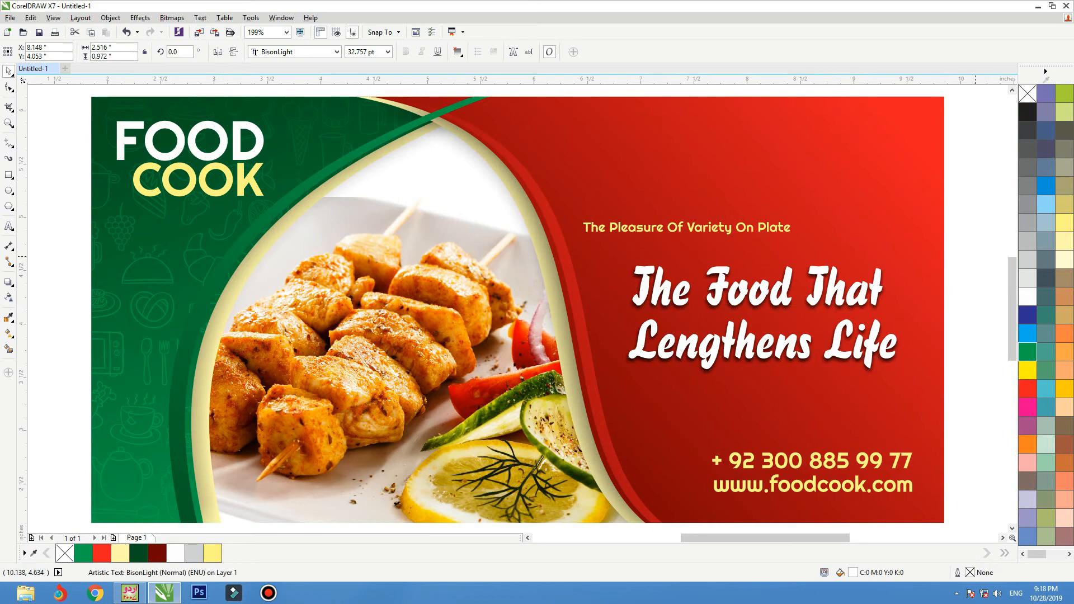
{"action": "key", "text": "Escape"}
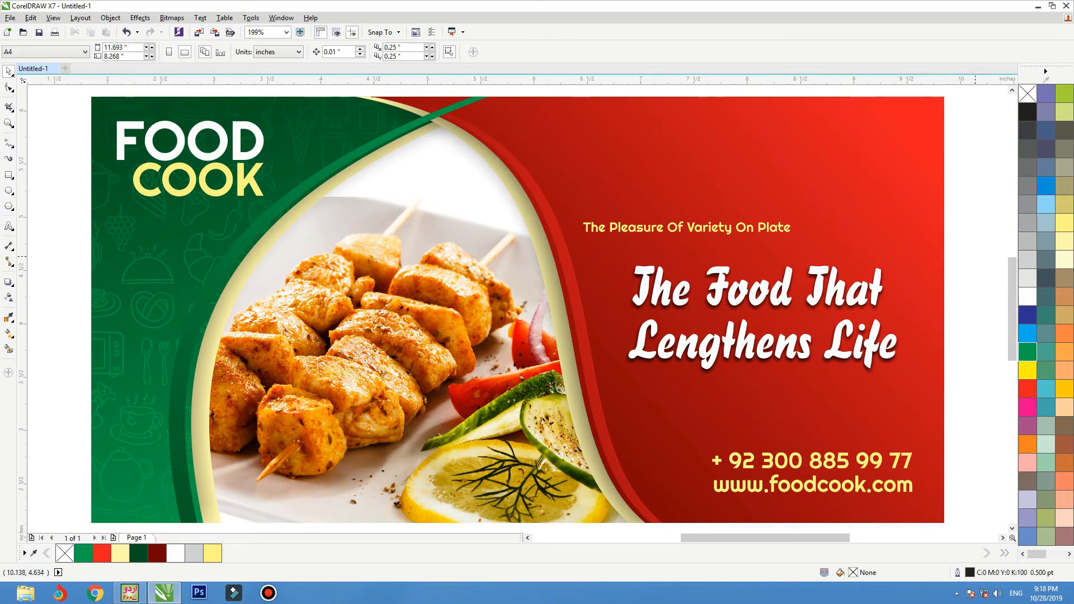